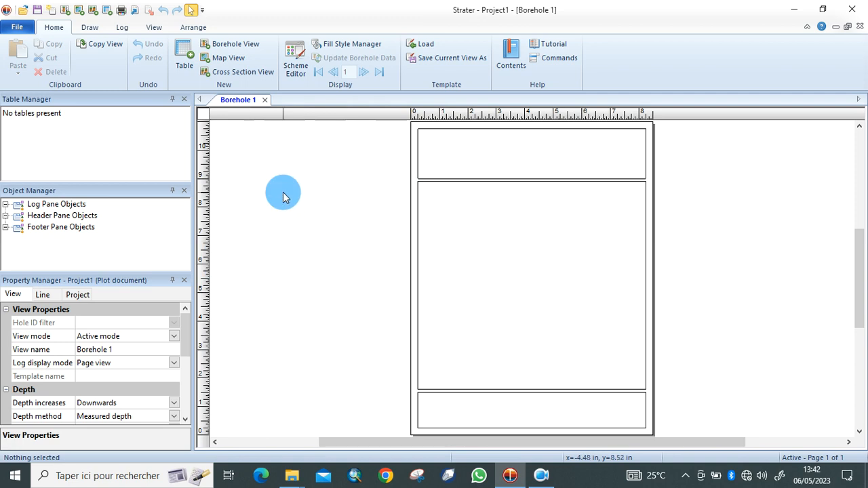
Start a new table named 'sondage kayar' with Base Table Type set to Lithology Table.
{"action": "left_click", "coordinate": [188, 72]}
{"action": "key", "text": "BackSpace"}
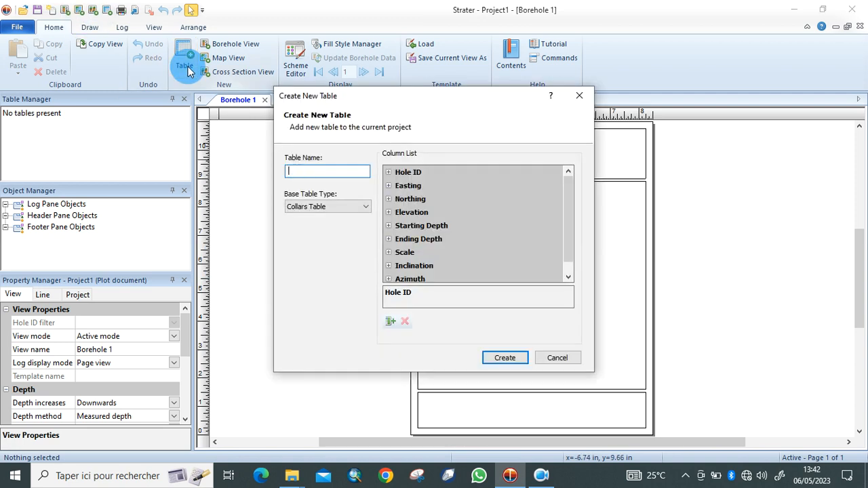
{"action": "type", "text": "sondage"}
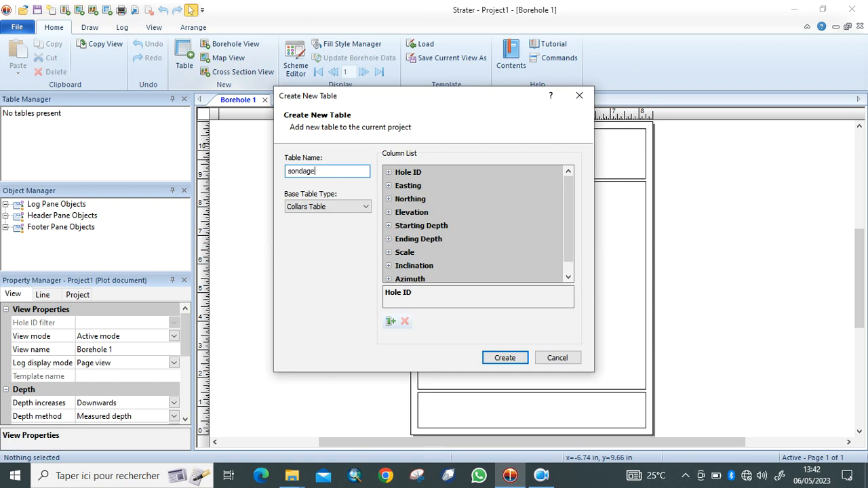
{"action": "type", "text": " kayar"}
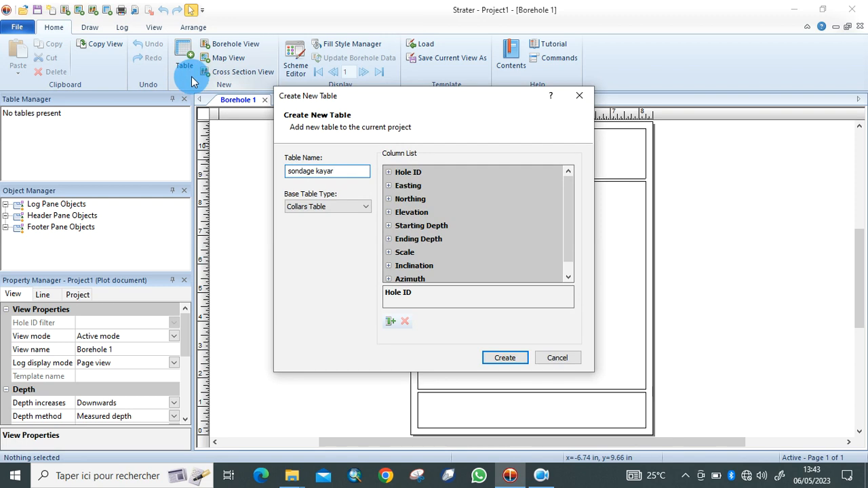
{"action": "left_click", "coordinate": [363, 215]}
{"action": "left_click", "coordinate": [305, 248]}
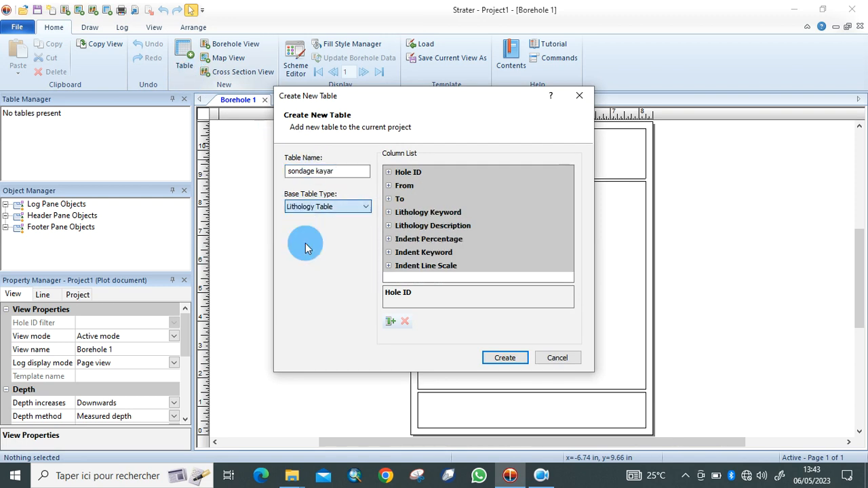
Add an extra column named Sample ID.
{"action": "left_click", "coordinate": [390, 321]}
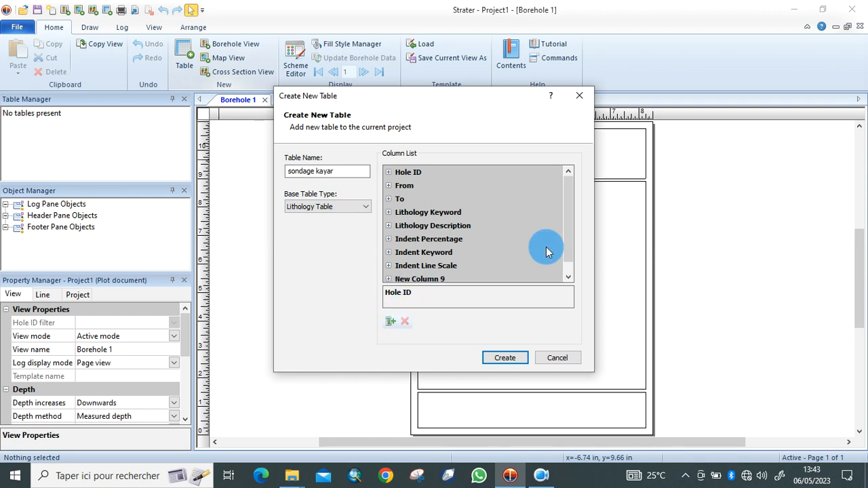
{"action": "left_click", "coordinate": [389, 279]}
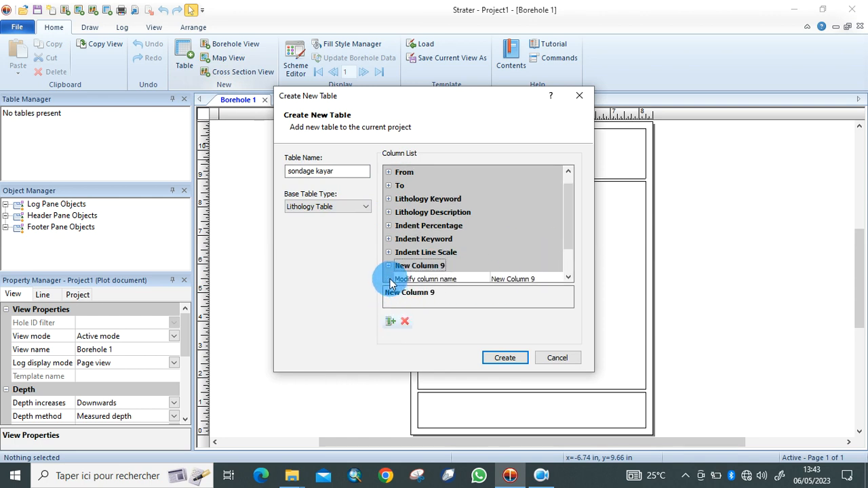
{"action": "left_click", "coordinate": [546, 280]}
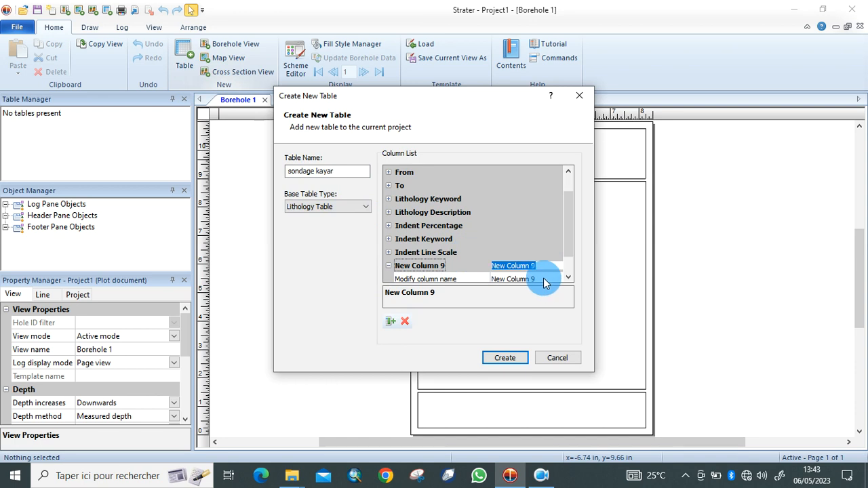
{"action": "key", "text": "Tab"}
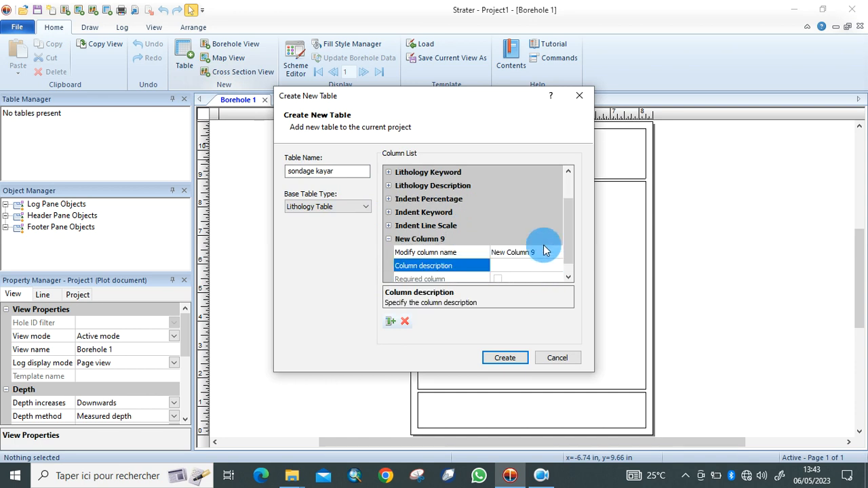
{"action": "left_click", "coordinate": [546, 253]}
{"action": "left_click", "coordinate": [545, 252]}
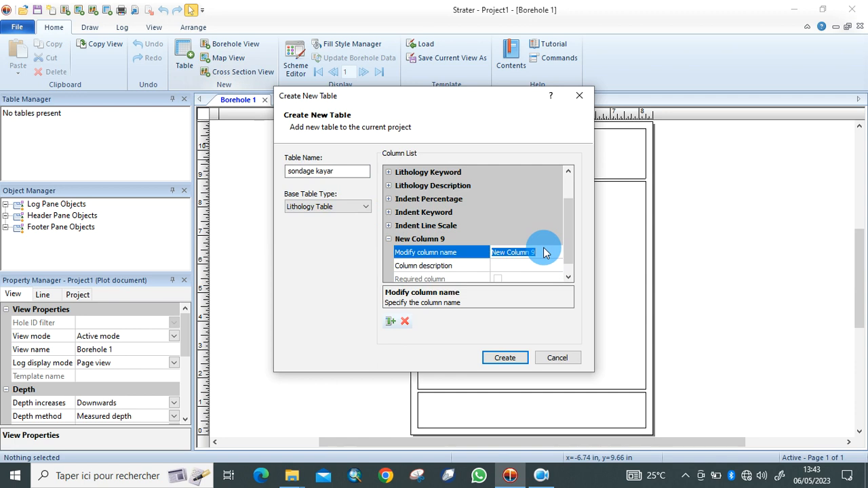
{"action": "type", "text": "Sample ID"}
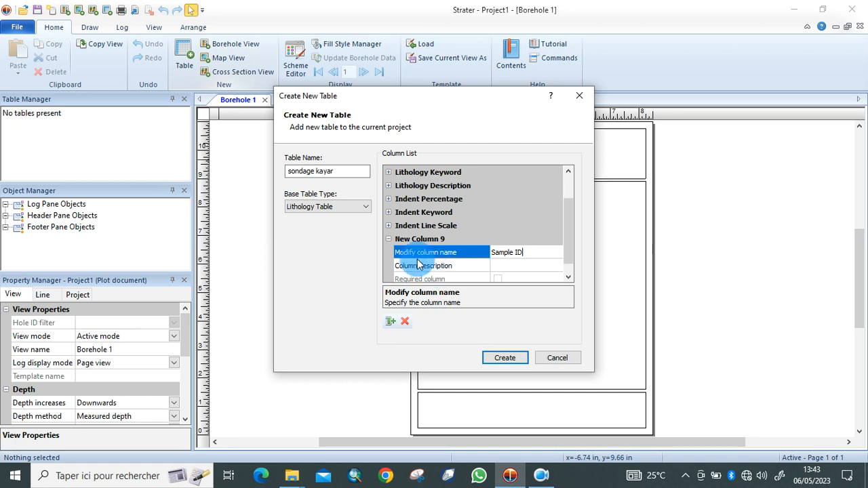
{"action": "left_click", "coordinate": [389, 240]}
Remove the Indent Line Scale, Indent Keyword, Indent Percentage and Lithology Description columns, then create the table.
{"action": "left_click", "coordinate": [410, 252]}
{"action": "left_click", "coordinate": [405, 321]}
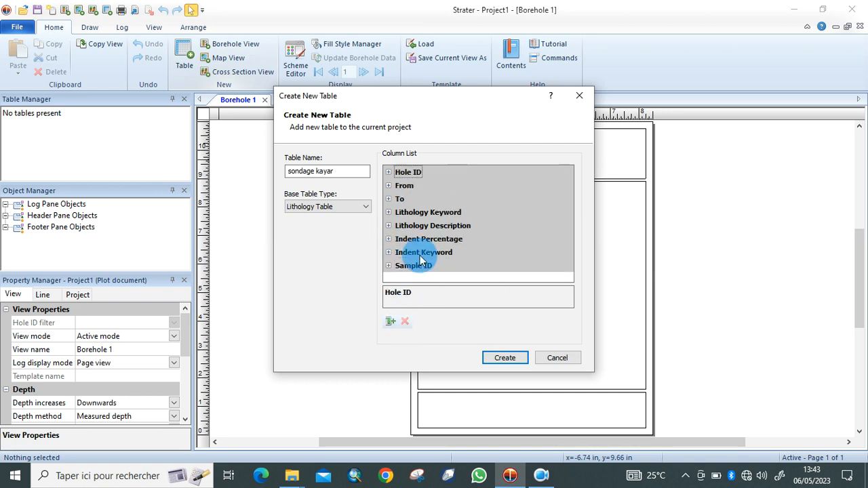
{"action": "left_click", "coordinate": [421, 255]}
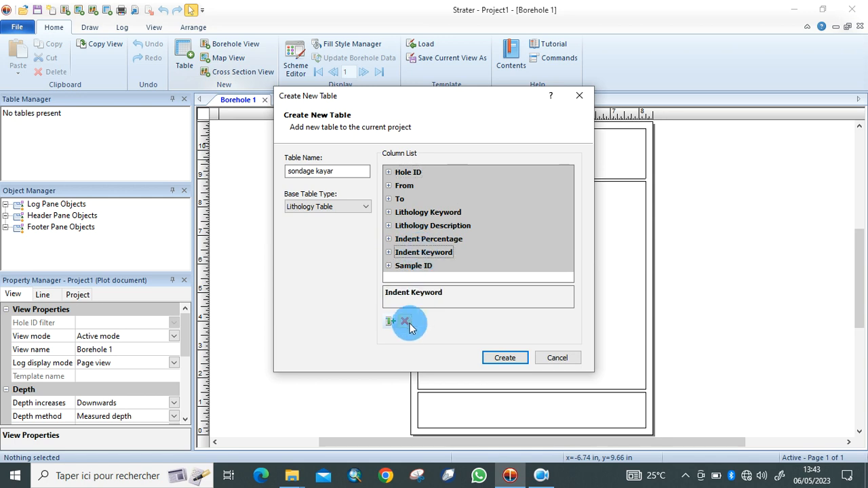
{"action": "left_click", "coordinate": [408, 325]}
{"action": "left_click", "coordinate": [438, 241]}
{"action": "left_click", "coordinate": [405, 323]}
{"action": "left_click", "coordinate": [445, 229]}
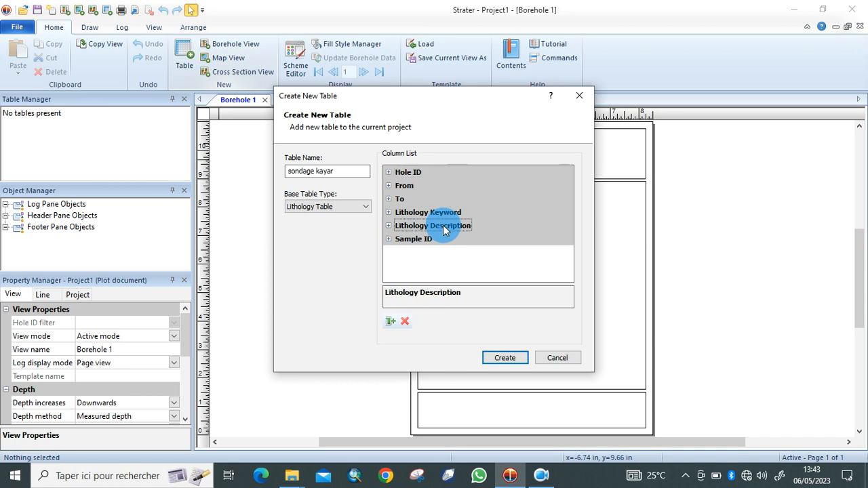
{"action": "left_click", "coordinate": [405, 322]}
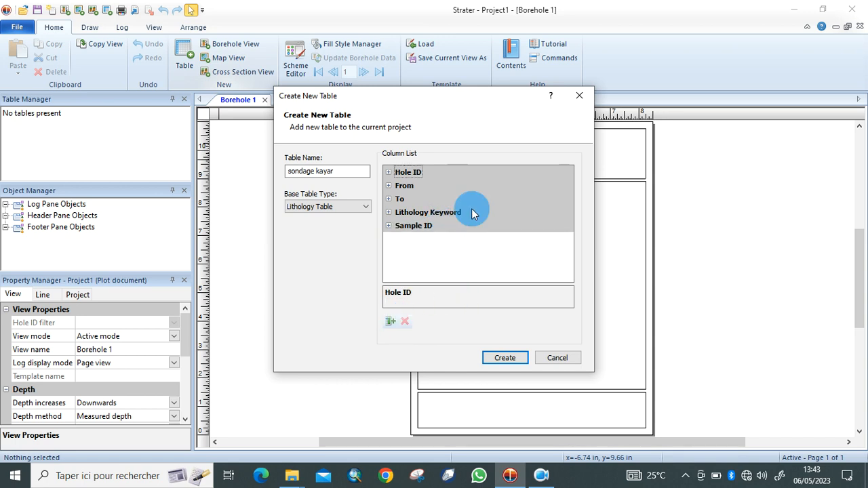
{"action": "left_click", "coordinate": [505, 358]}
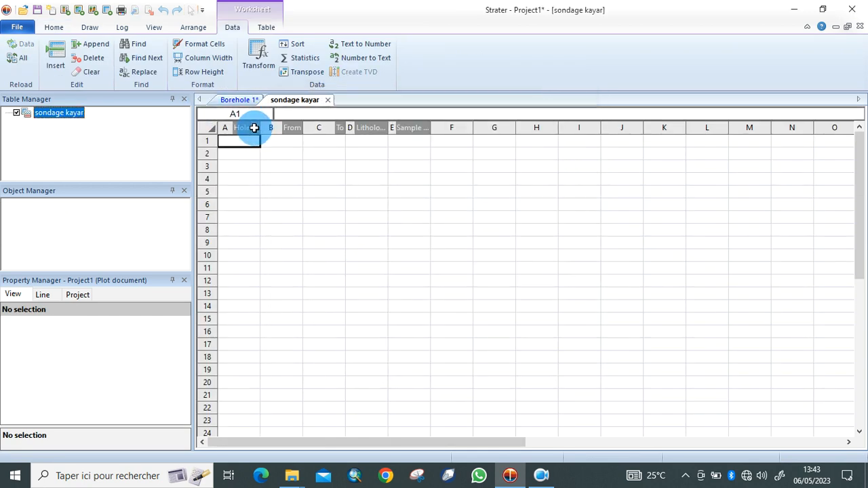
{"action": "left_click", "coordinate": [254, 127]}
Import the Sondage Kayar file from the Kayar folder, using row 1 as headers.
{"action": "right_click", "coordinate": [253, 128]}
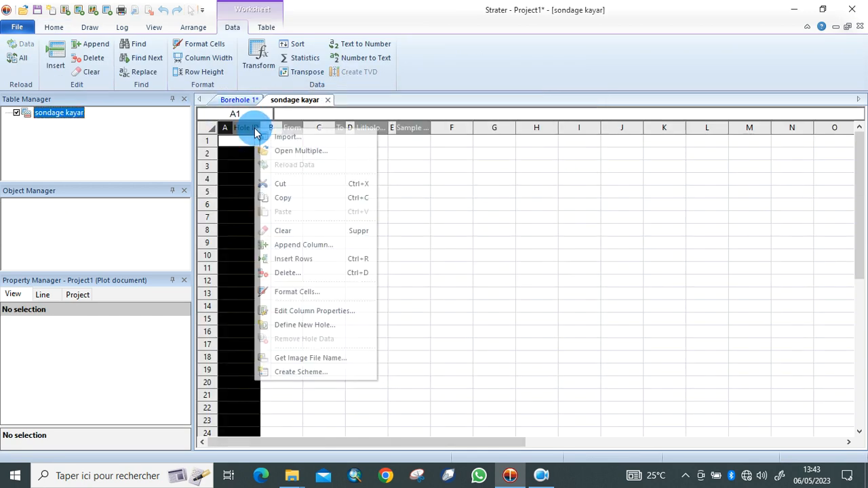
{"action": "left_click", "coordinate": [291, 140]}
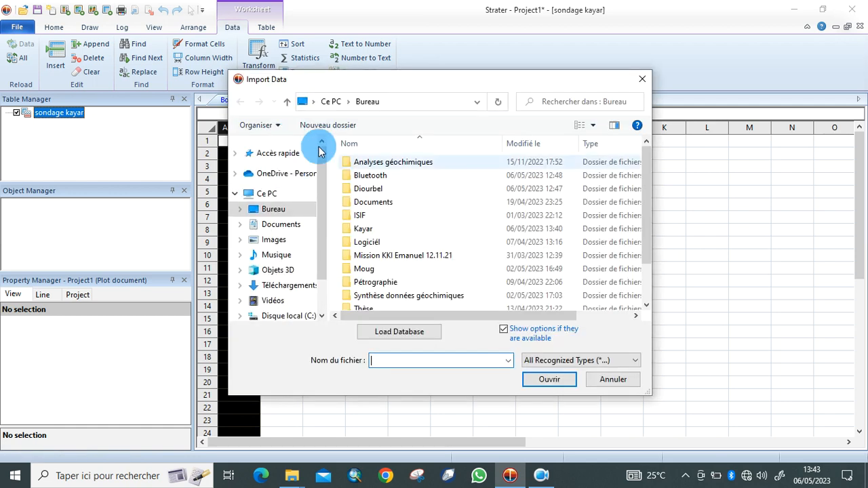
{"action": "double_click", "coordinate": [434, 230]}
{"action": "left_click", "coordinate": [401, 169]}
{"action": "left_click", "coordinate": [550, 383]}
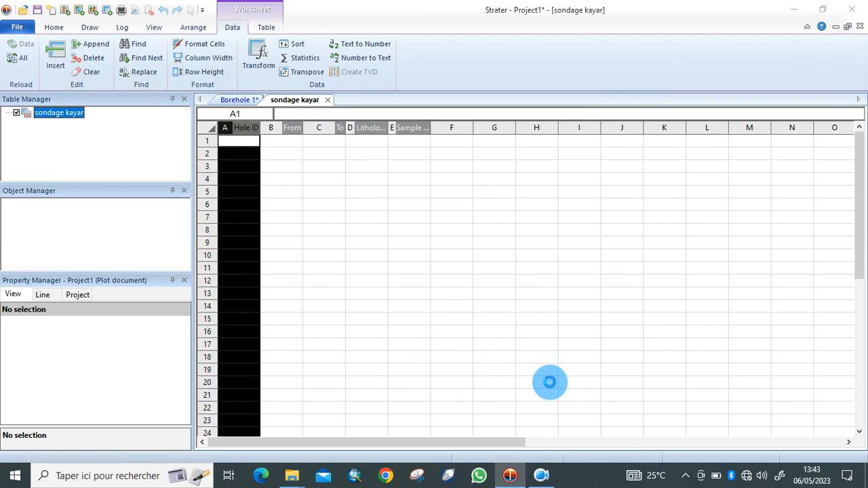
{"action": "left_click", "coordinate": [276, 327]}
{"action": "left_click", "coordinate": [521, 372]}
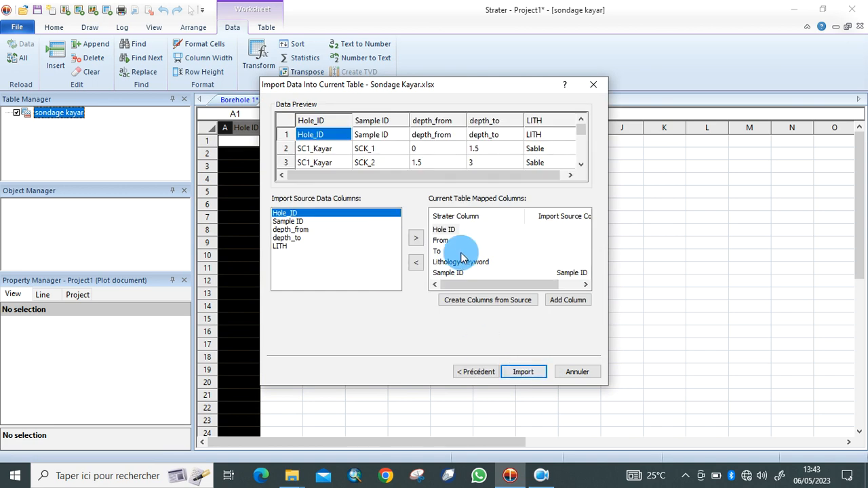
Match Hole_ID, depth_from, depth_to and LITH to Hole ID, From, To, Lithology Keyword, import, and widen column E.
{"action": "left_click", "coordinate": [416, 239]}
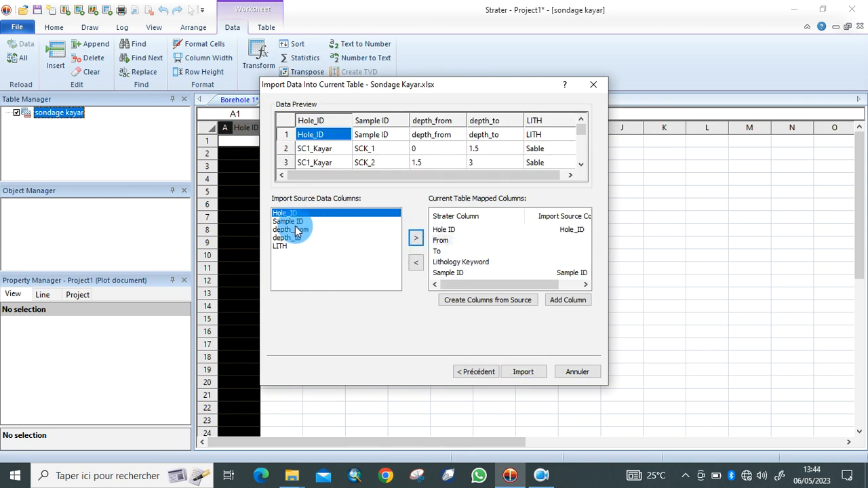
{"action": "left_click", "coordinate": [377, 231]}
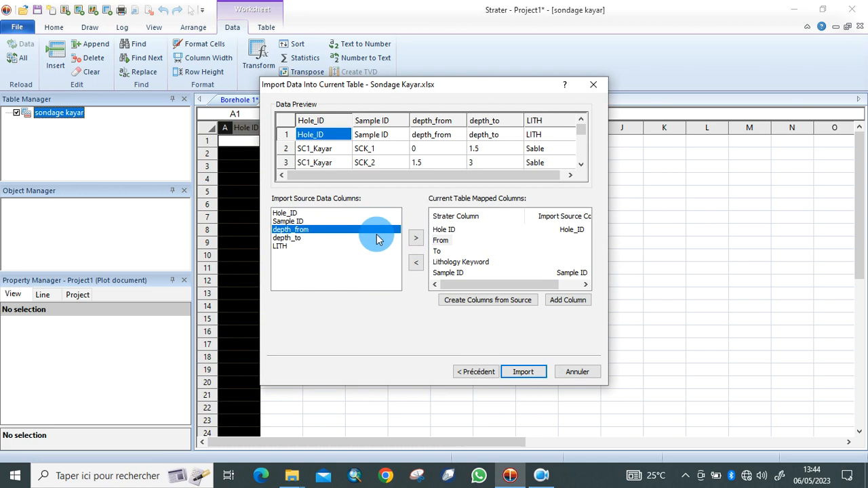
{"action": "left_click", "coordinate": [415, 237]}
{"action": "left_click", "coordinate": [294, 240]}
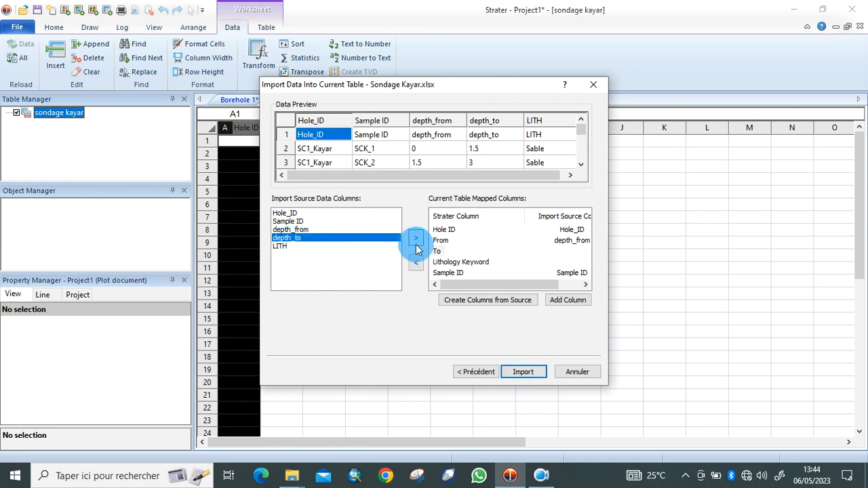
{"action": "left_click", "coordinate": [416, 244]}
{"action": "left_click", "coordinate": [287, 246]}
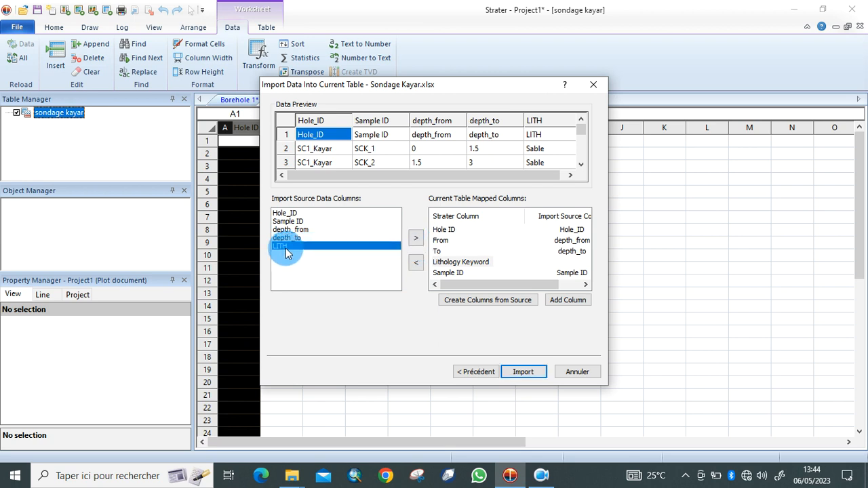
{"action": "left_click", "coordinate": [414, 237]}
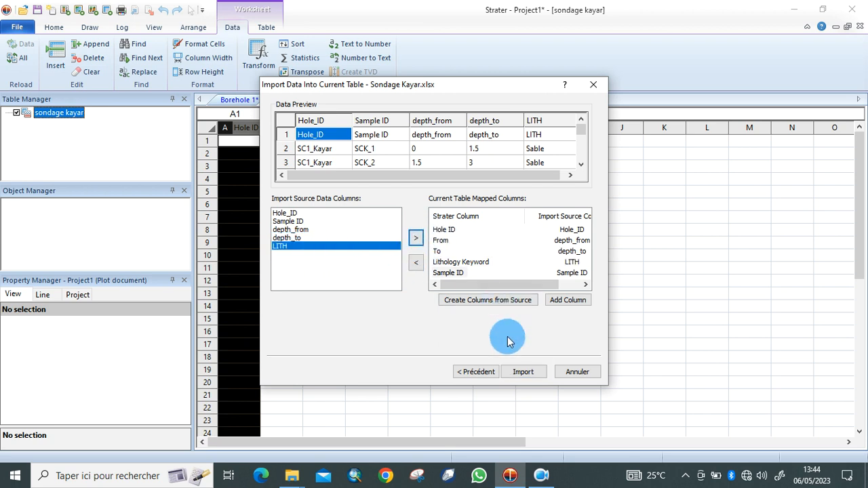
{"action": "left_click", "coordinate": [522, 372]}
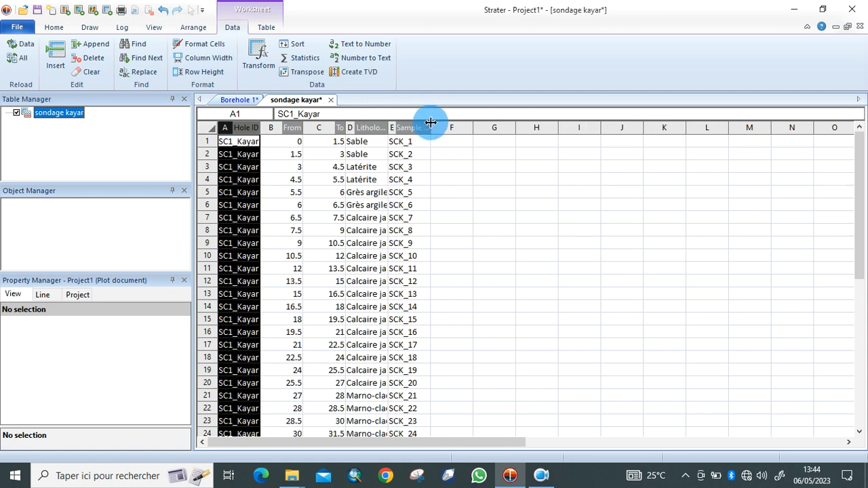
{"action": "left_click_drag", "start_coordinate": [429, 127], "coordinate": [455, 127]}
On the Borehole 1 page, add a lithology log sourced from the sondage kayar table.
{"action": "left_click", "coordinate": [490, 223]}
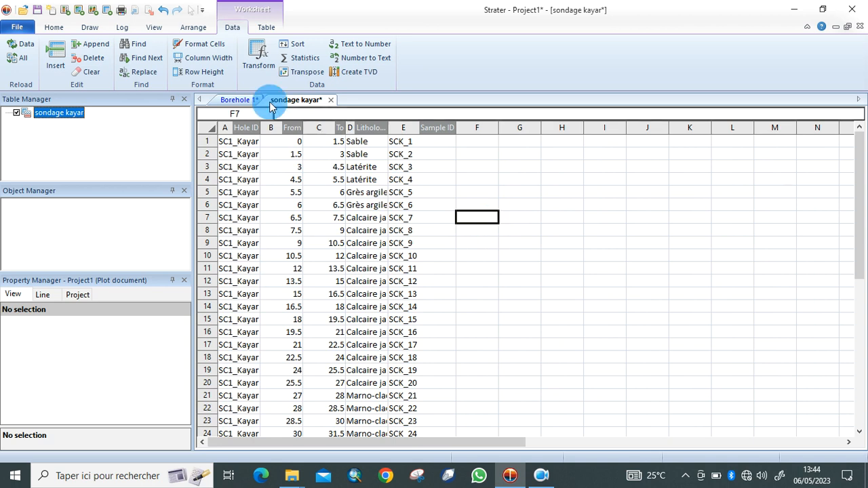
{"action": "left_click", "coordinate": [239, 100]}
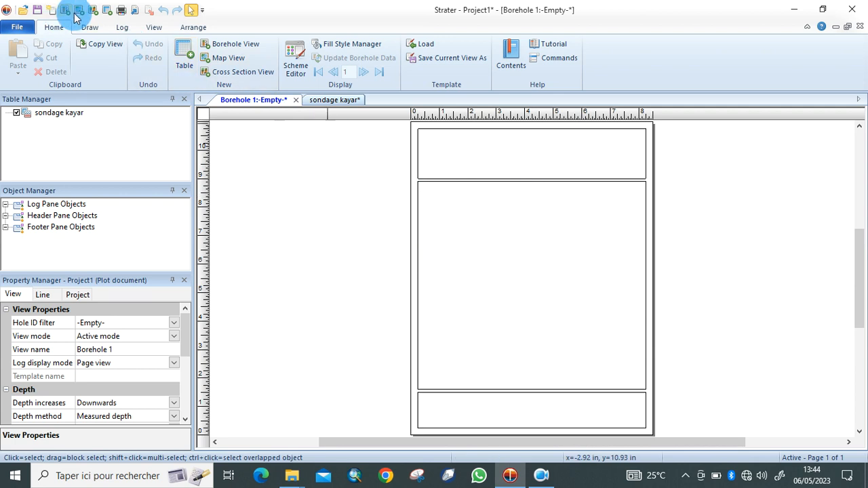
{"action": "left_click", "coordinate": [123, 28]}
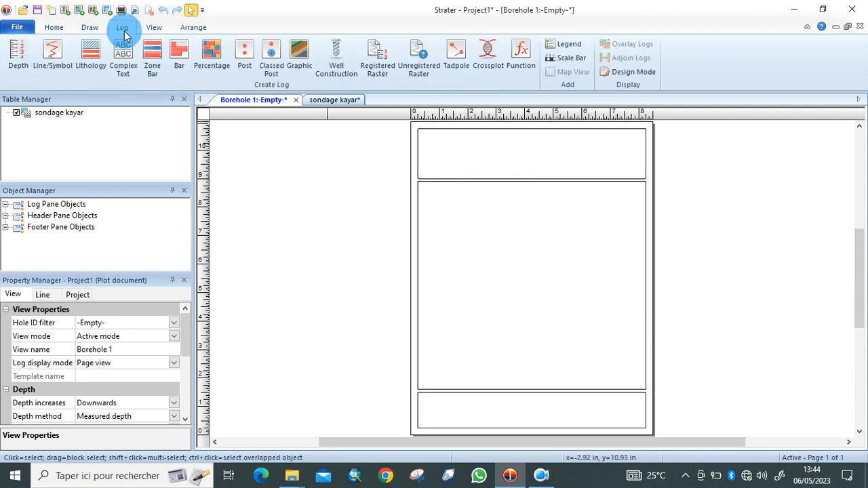
{"action": "left_click", "coordinate": [93, 54]}
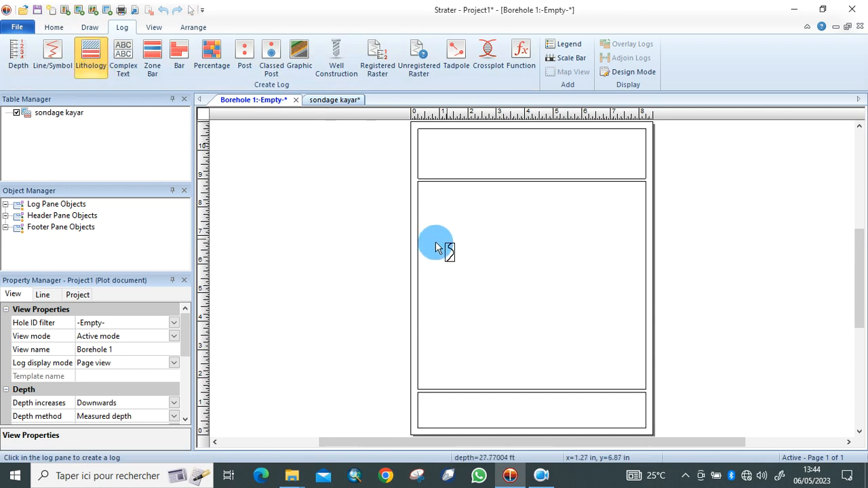
{"action": "left_click", "coordinate": [494, 215]}
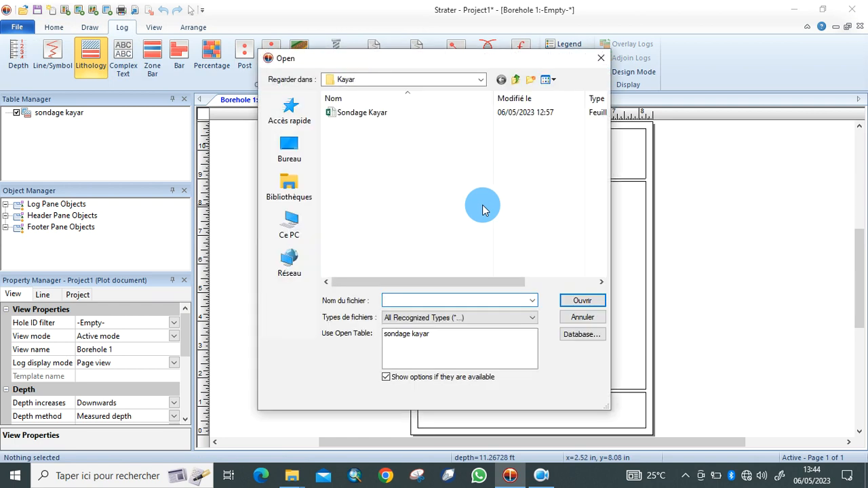
{"action": "left_click", "coordinate": [419, 334]}
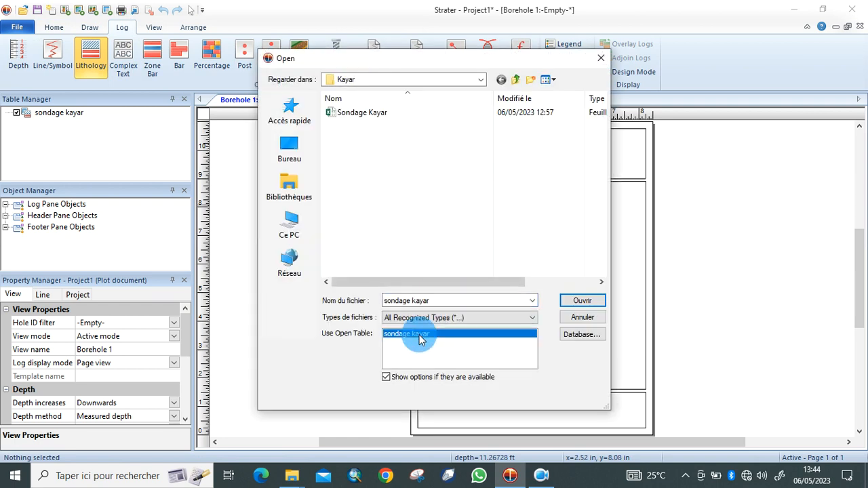
{"action": "left_click", "coordinate": [575, 305]}
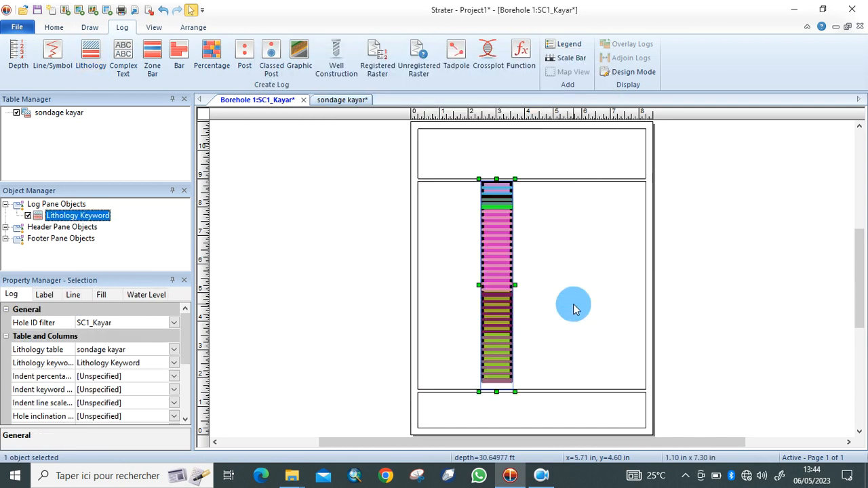
{"action": "left_click", "coordinate": [581, 246]}
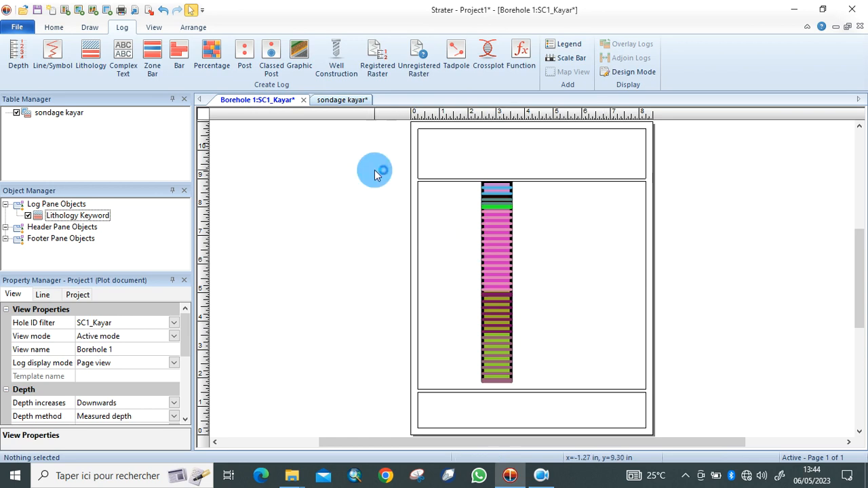
Delete the lithology column from the log pane.
{"action": "left_click", "coordinate": [498, 267]}
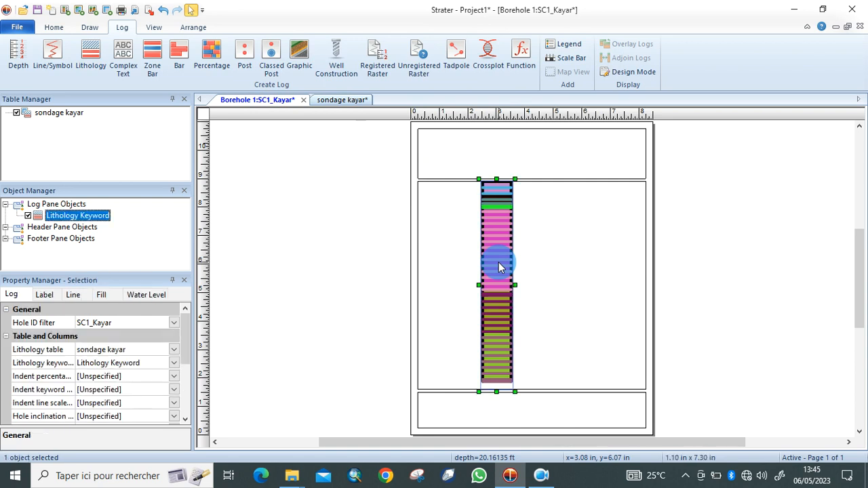
{"action": "right_click", "coordinate": [498, 262]}
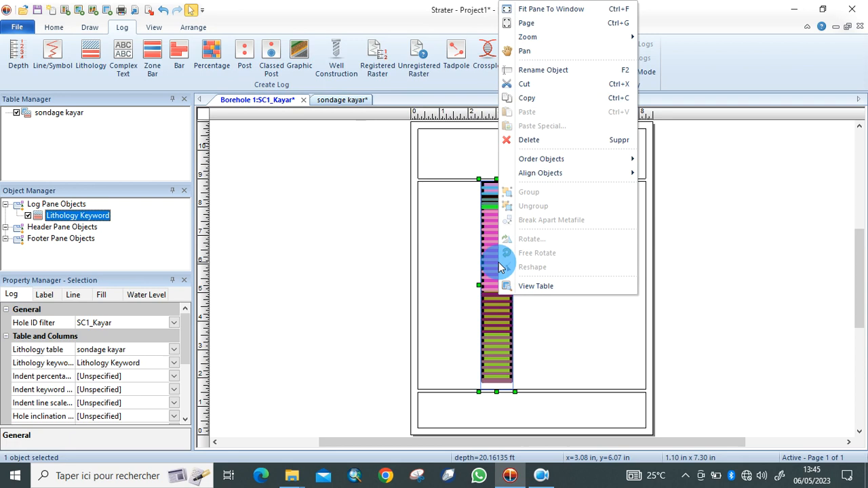
{"action": "left_click", "coordinate": [568, 144]}
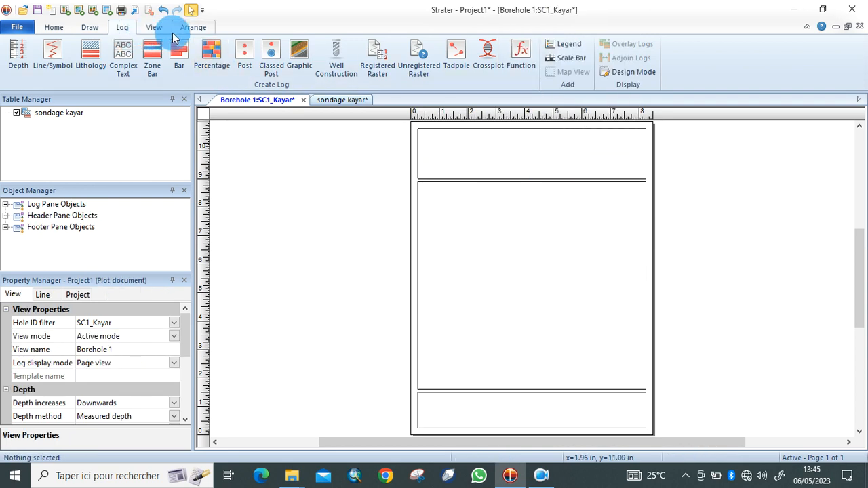
In the Scheme Editor, delete the sondage kayar:Lithology Keyword scheme.
{"action": "left_click", "coordinate": [55, 28]}
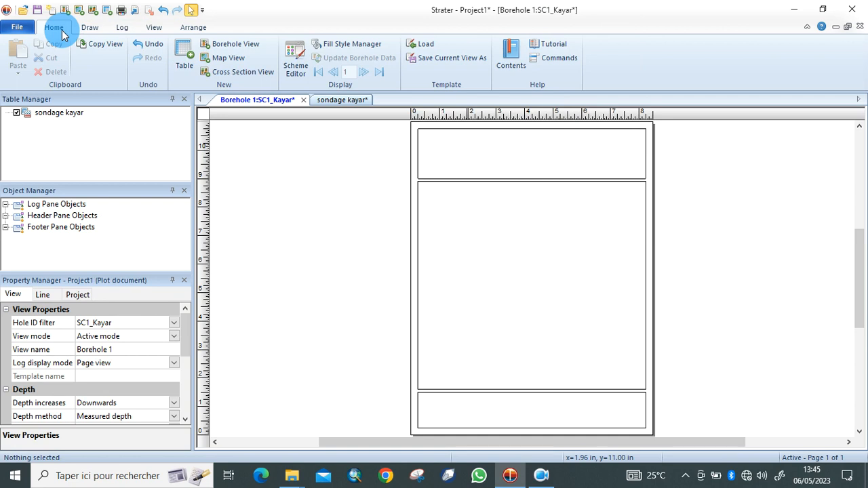
{"action": "left_click", "coordinate": [294, 76]}
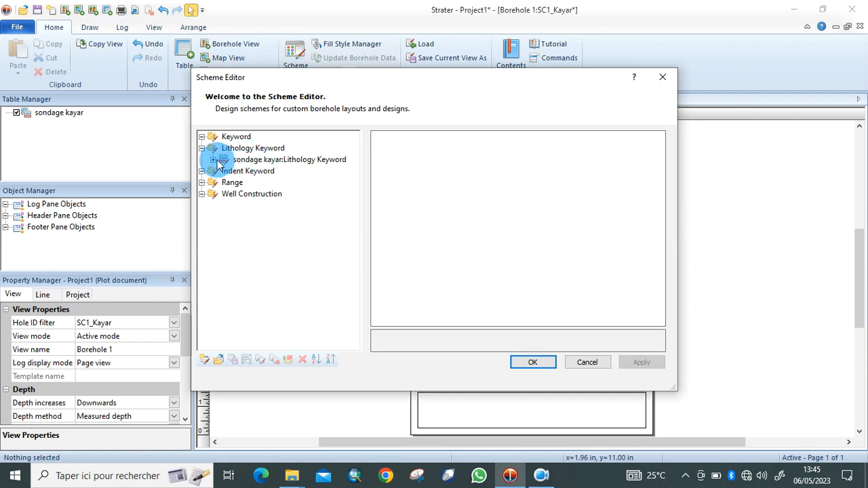
{"action": "left_click", "coordinate": [286, 159]}
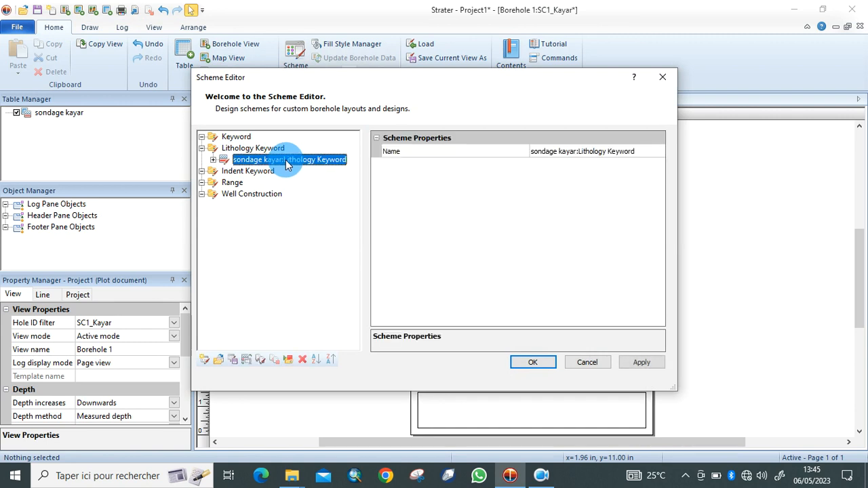
{"action": "left_click", "coordinate": [302, 361]}
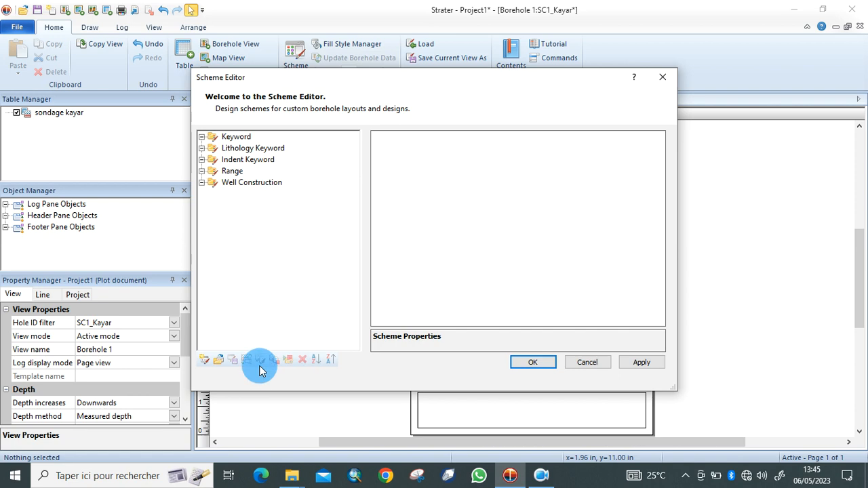
Draft a default Lithology Keyword scheme named 'Figurés k', then bring forward the Mission Diourbel 2023 folder window.
{"action": "left_click", "coordinate": [204, 361]}
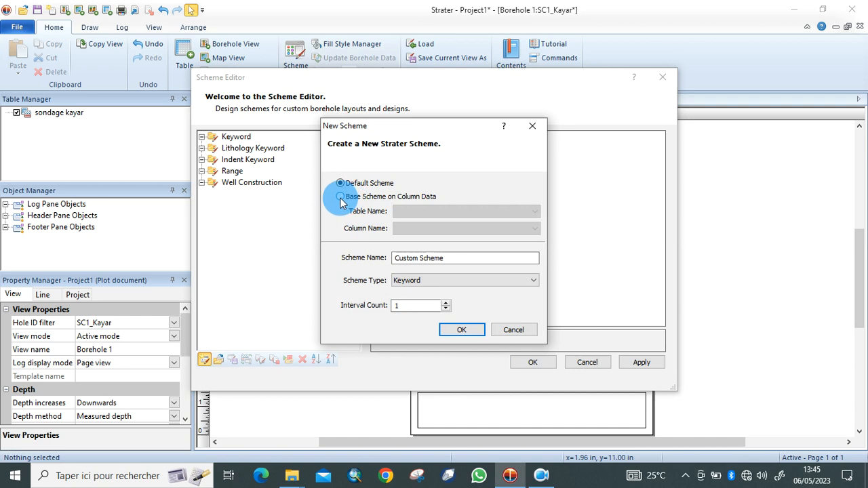
{"action": "left_click", "coordinate": [340, 198]}
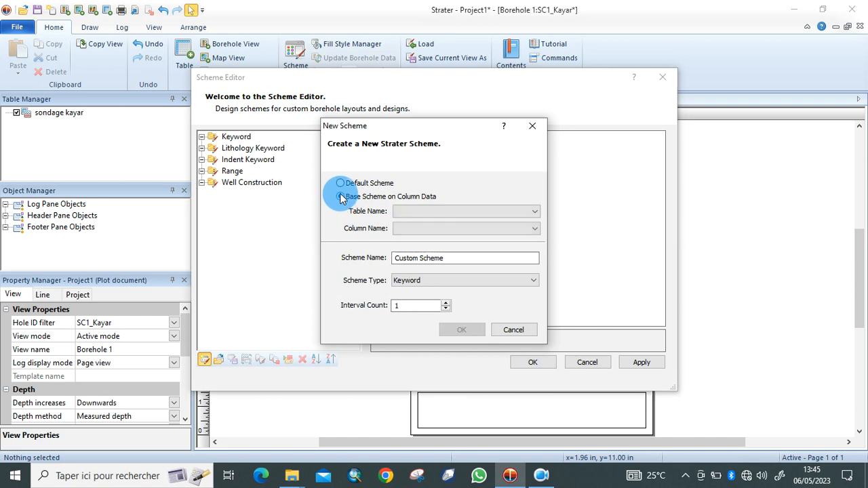
{"action": "left_click", "coordinate": [340, 186]}
{"action": "left_click", "coordinate": [458, 263]}
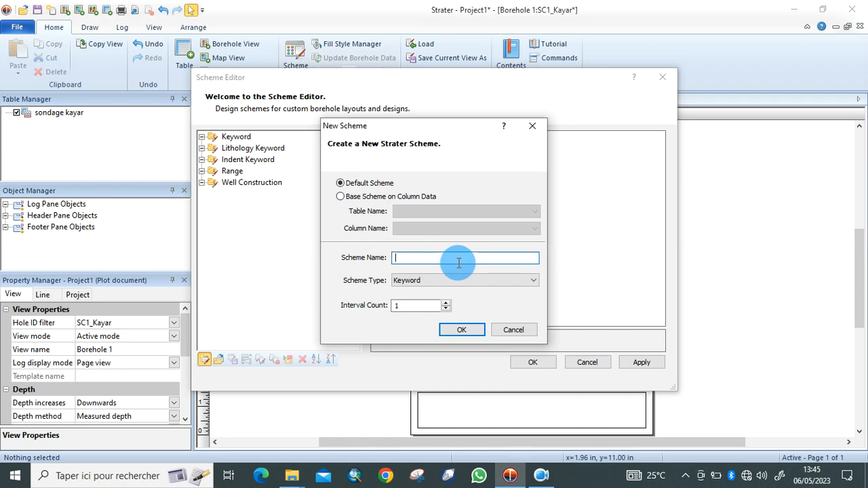
{"action": "type", "text": "Figurés k"}
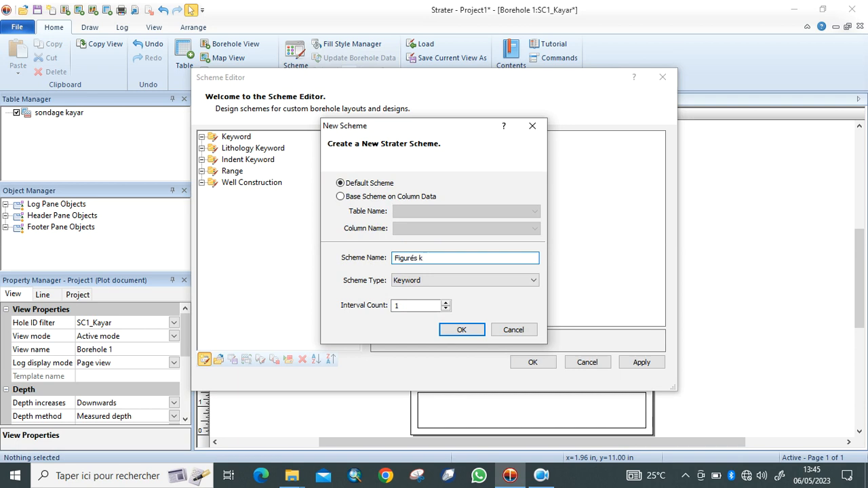
{"action": "left_click", "coordinate": [533, 283]}
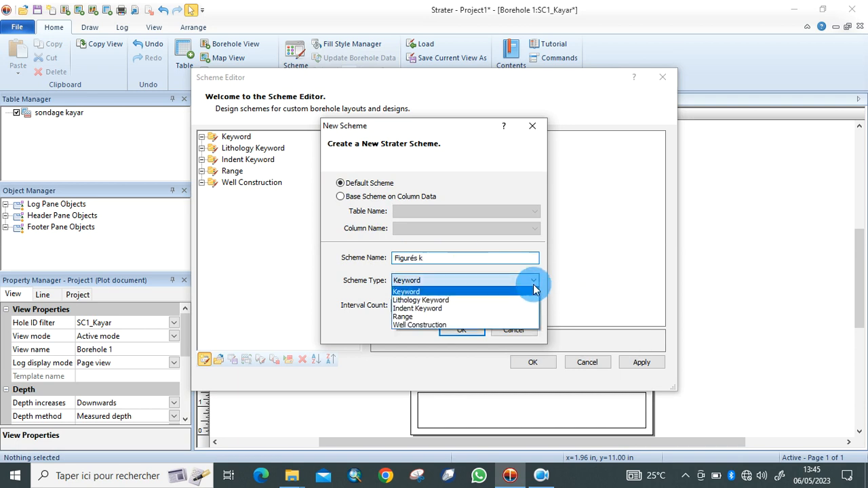
{"action": "left_click", "coordinate": [514, 300]}
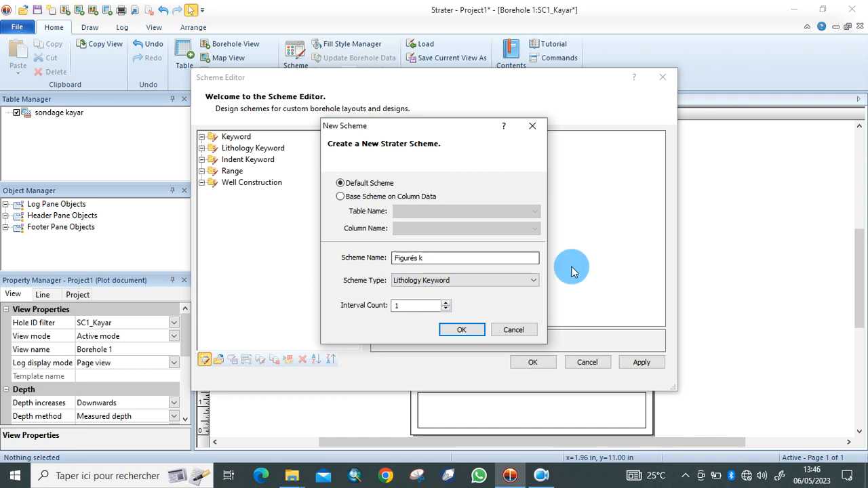
{"action": "left_click", "coordinate": [297, 477]}
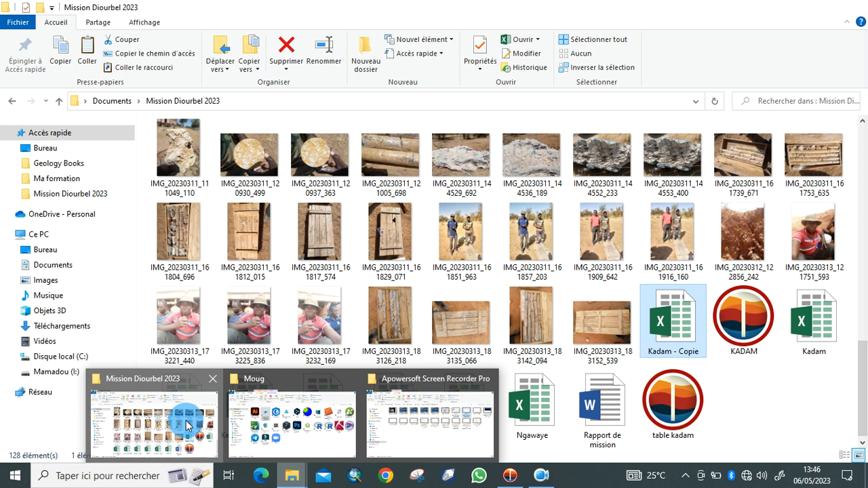
{"action": "left_click", "coordinate": [187, 422]}
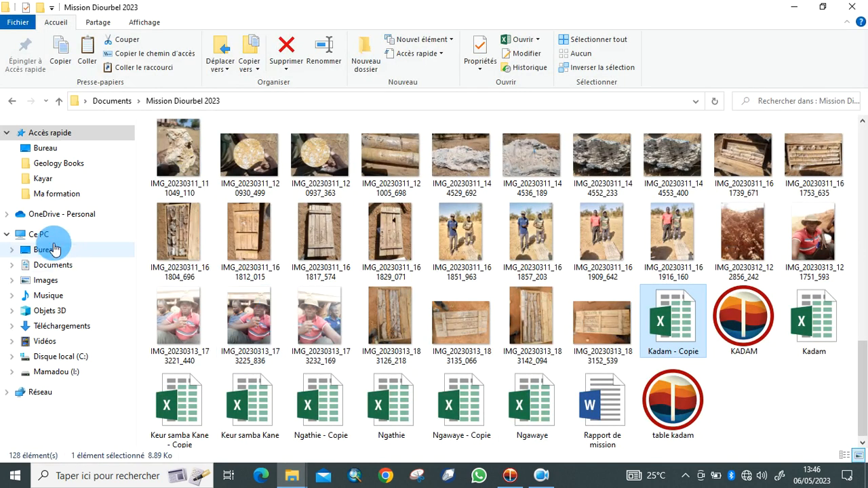
From Bureau, go into the Kayar folder and open the Sondage Kayar spreadsheet in Excel.
{"action": "left_click", "coordinate": [55, 250]}
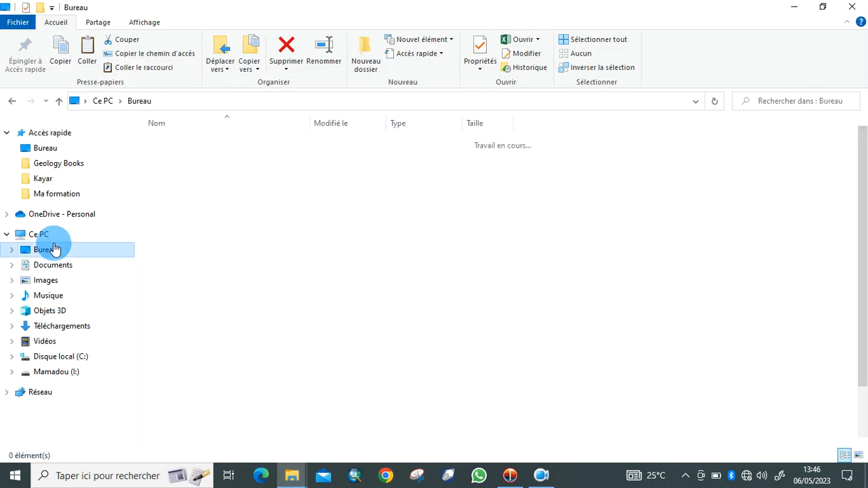
{"action": "left_click", "coordinate": [195, 213]}
{"action": "double_click", "coordinate": [194, 213]}
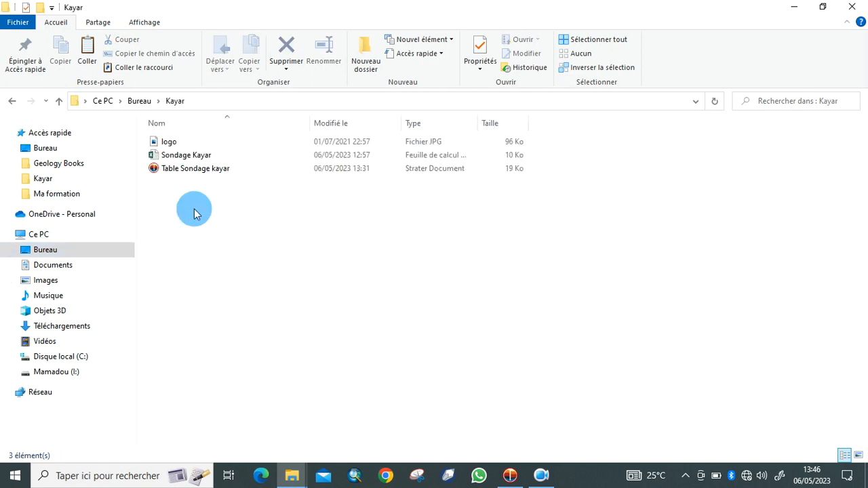
{"action": "left_click", "coordinate": [199, 157]}
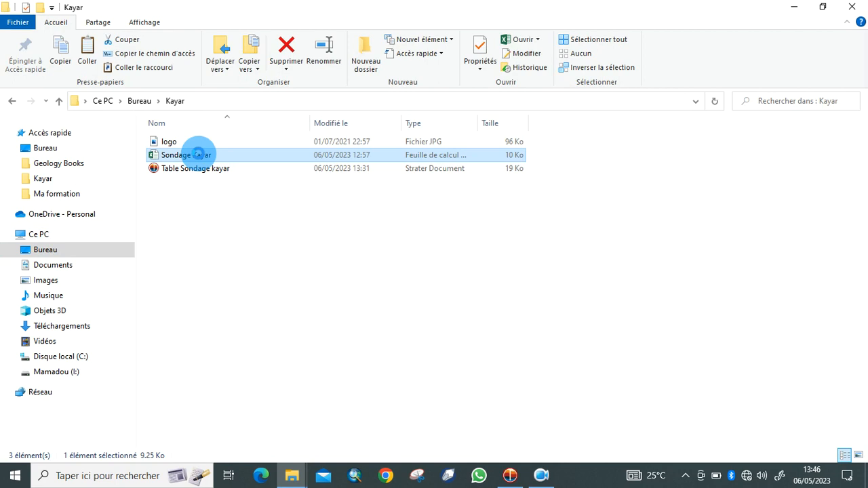
{"action": "double_click", "coordinate": [198, 155]}
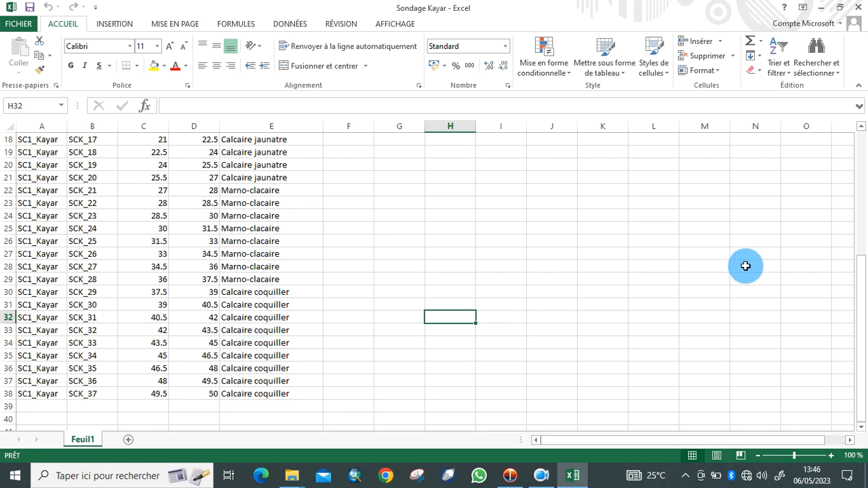
Review the LITH values on sheet Feuil1, then minimize Excel and return to Strater.
{"action": "scroll", "coordinate": [862, 298], "scroll_direction": "up", "scroll_amount": 1}
{"action": "left_click_drag", "start_coordinate": [862, 299], "coordinate": [849, 175]}
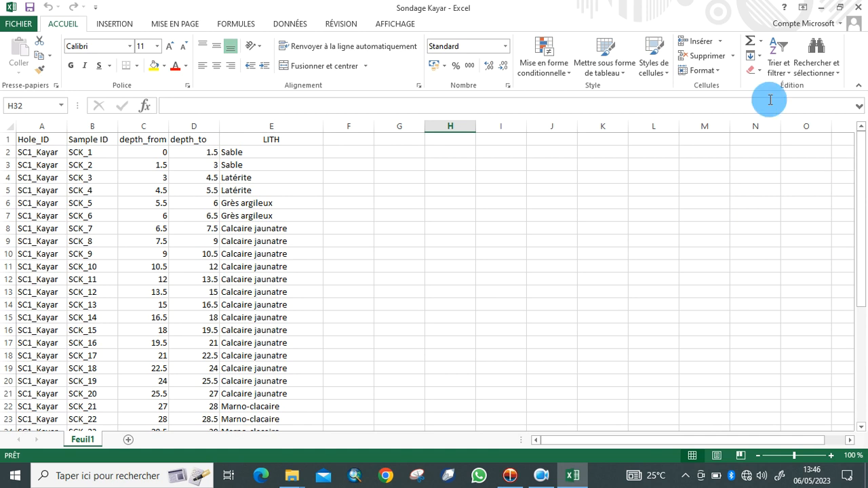
{"action": "left_click", "coordinate": [828, 8]}
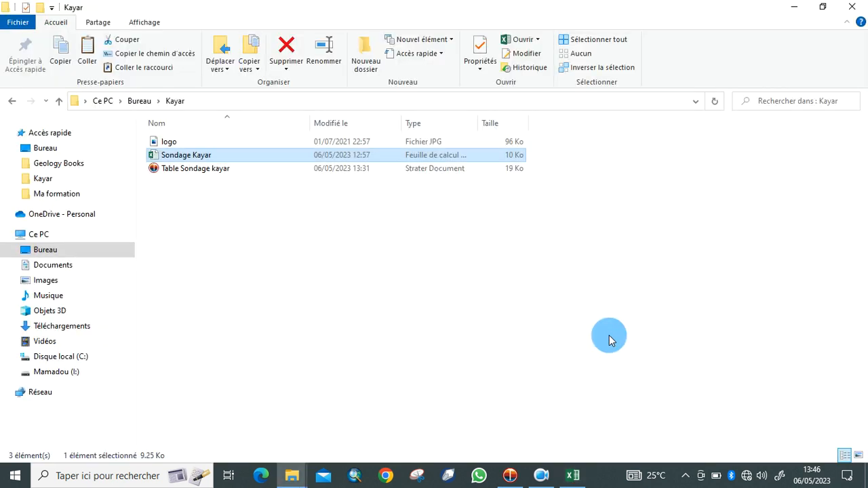
{"action": "left_click", "coordinate": [510, 475]}
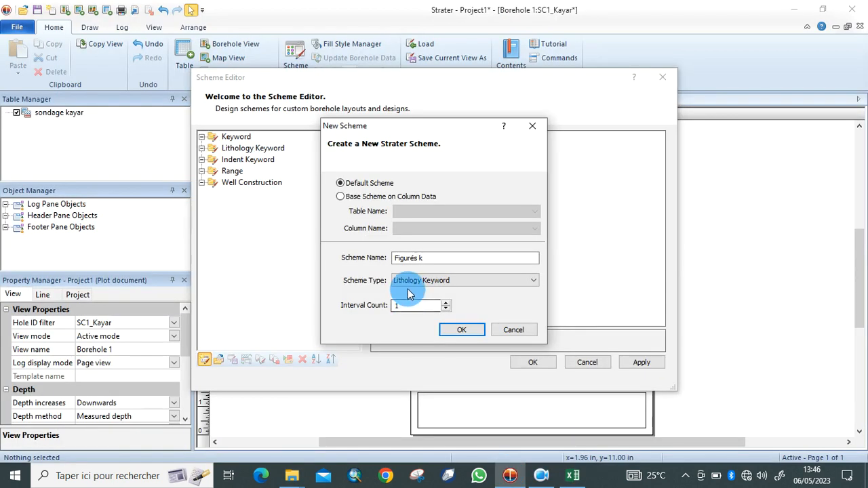
Create the Figurés k scheme with 6 items and select New Item 1.
{"action": "left_click", "coordinate": [449, 303]}
{"action": "left_click", "coordinate": [449, 302]}
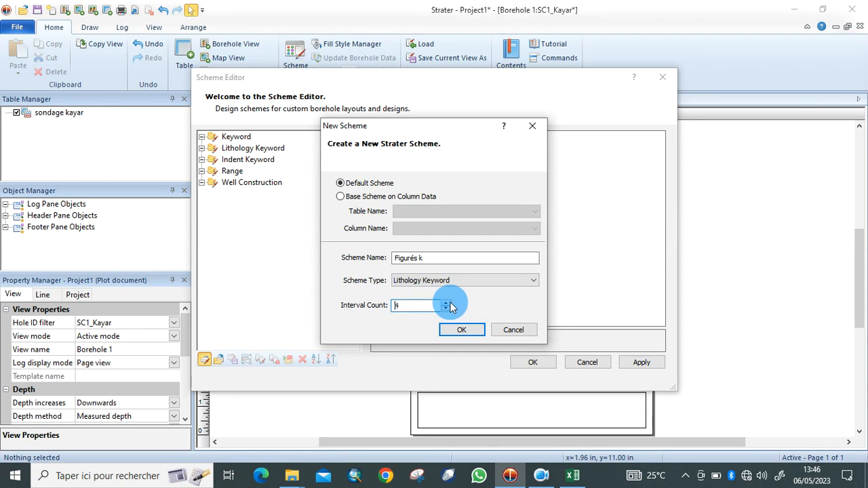
{"action": "left_click", "coordinate": [449, 302]}
{"action": "left_click", "coordinate": [449, 302]}
{"action": "left_click", "coordinate": [449, 303]}
{"action": "left_click", "coordinate": [468, 329]}
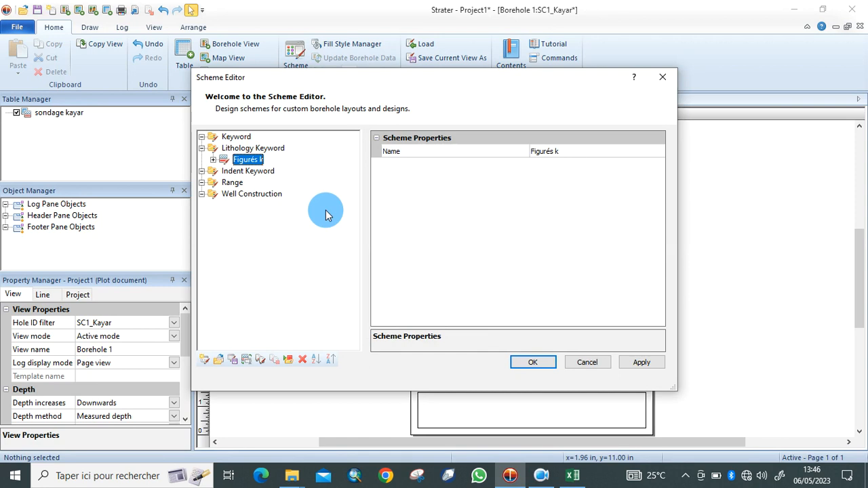
{"action": "left_click", "coordinate": [213, 161]}
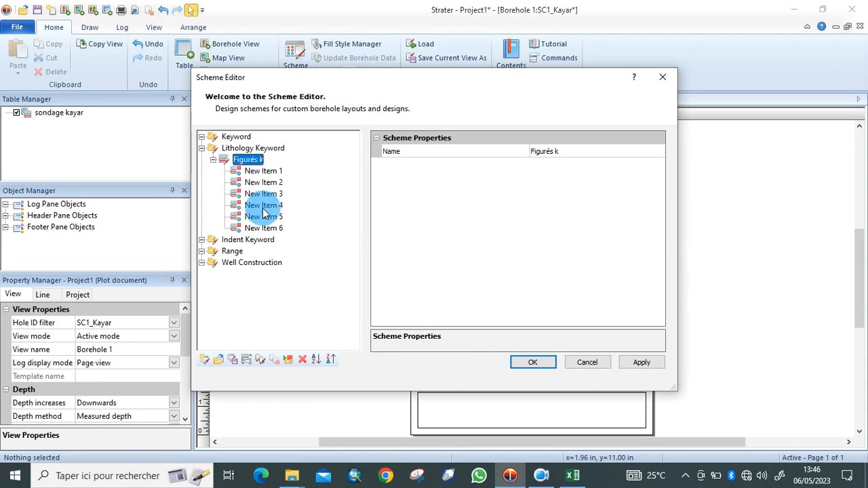
{"action": "left_click", "coordinate": [263, 172]}
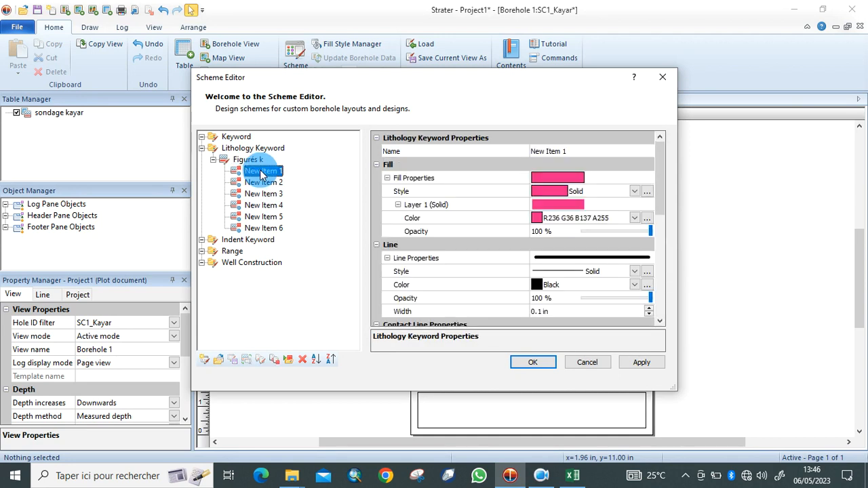
Rename the item to Sable and apply the Medium, poorly-graded sand 2 pattern.
{"action": "left_click", "coordinate": [587, 149]}
{"action": "key", "text": "BackSpace"}
{"action": "type", "text": "Sable"}
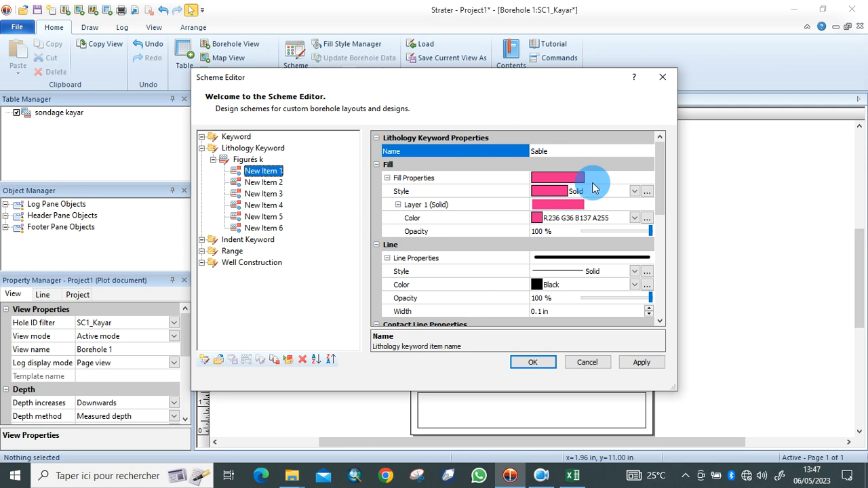
{"action": "left_click", "coordinate": [634, 192]}
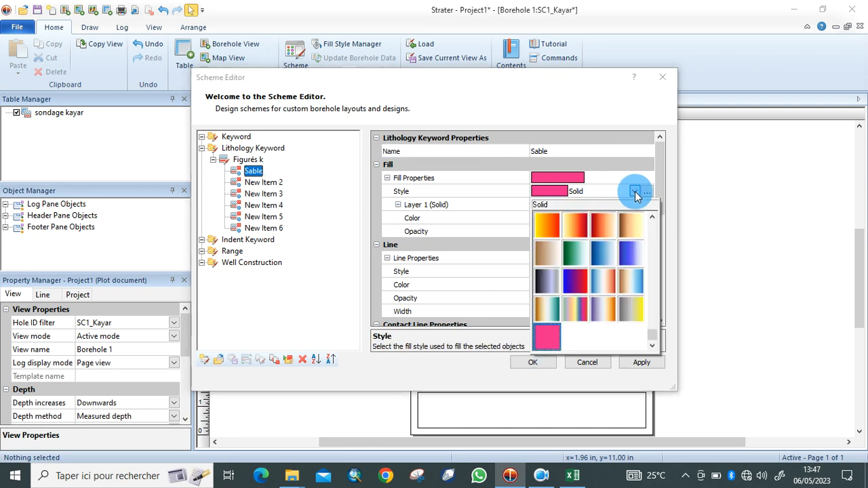
{"action": "left_click", "coordinate": [653, 338]}
{"action": "mouse_move", "coordinate": [653, 338]}
{"action": "left_mouse_down"}
{"action": "mouse_move", "coordinate": [652, 237]}
{"action": "mouse_move", "coordinate": [652, 282]}
{"action": "mouse_move", "coordinate": [652, 254]}
{"action": "left_mouse_up"}
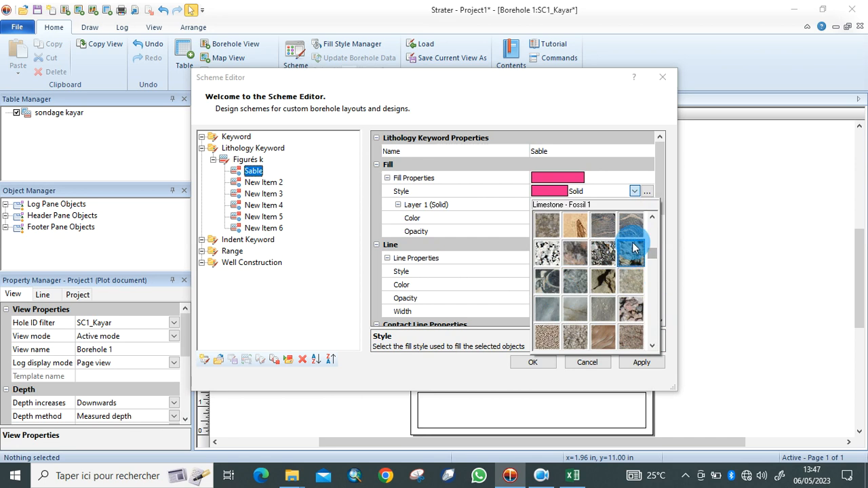
{"action": "left_click_drag", "start_coordinate": [653, 254], "coordinate": [653, 264]}
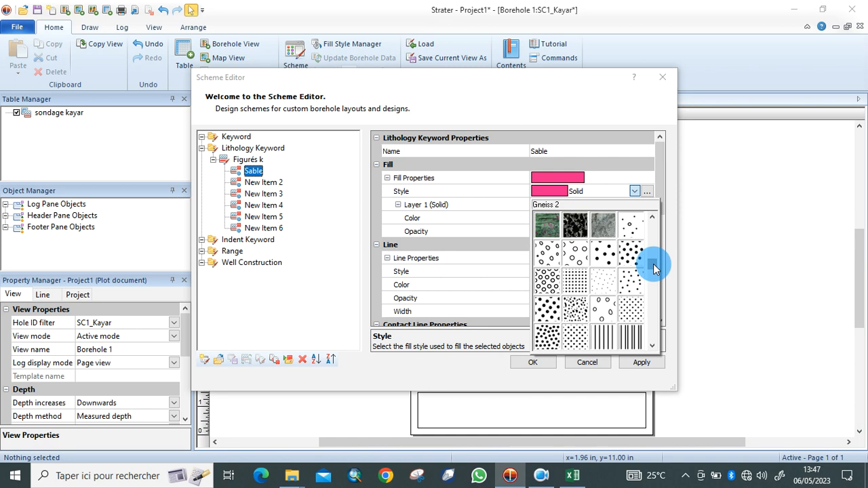
{"action": "left_click", "coordinate": [575, 306]}
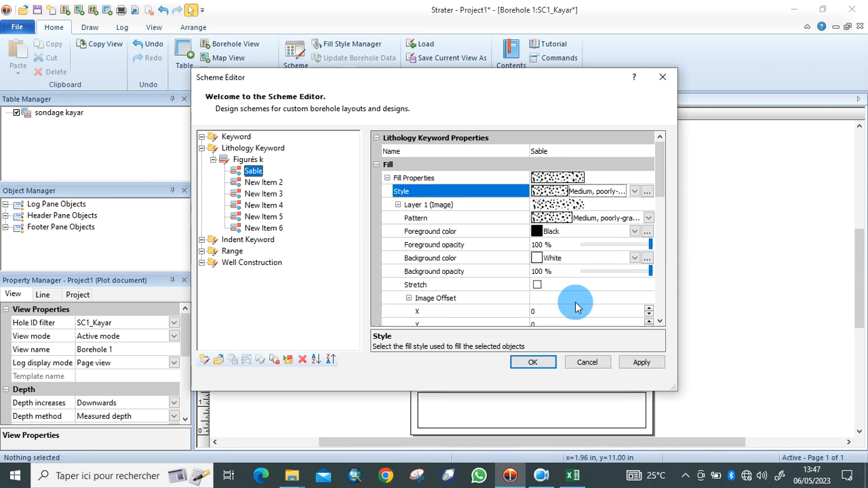
Set the pattern's foreground colour to Black and background to Orange.
{"action": "left_click", "coordinate": [538, 233]}
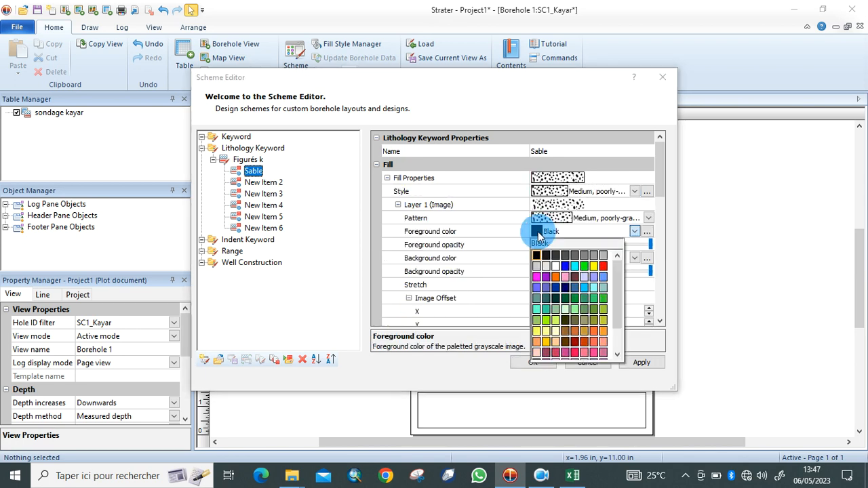
{"action": "left_click", "coordinate": [598, 262]}
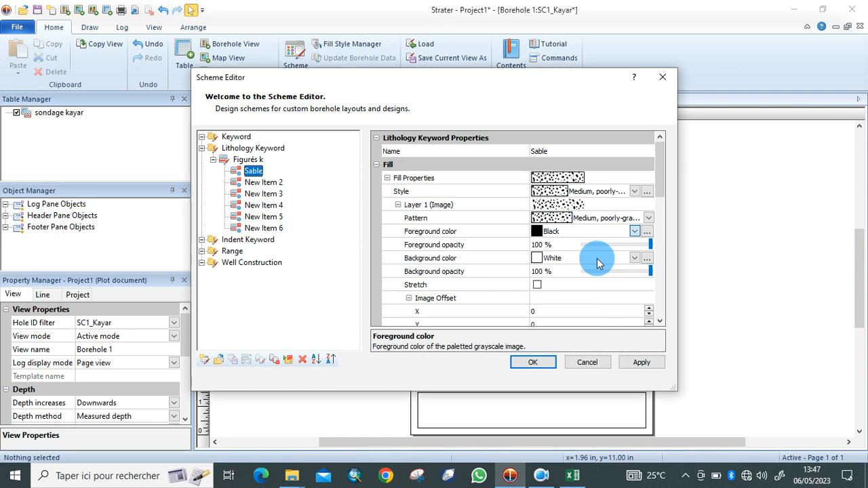
{"action": "left_click", "coordinate": [540, 233]}
{"action": "left_click", "coordinate": [535, 256]}
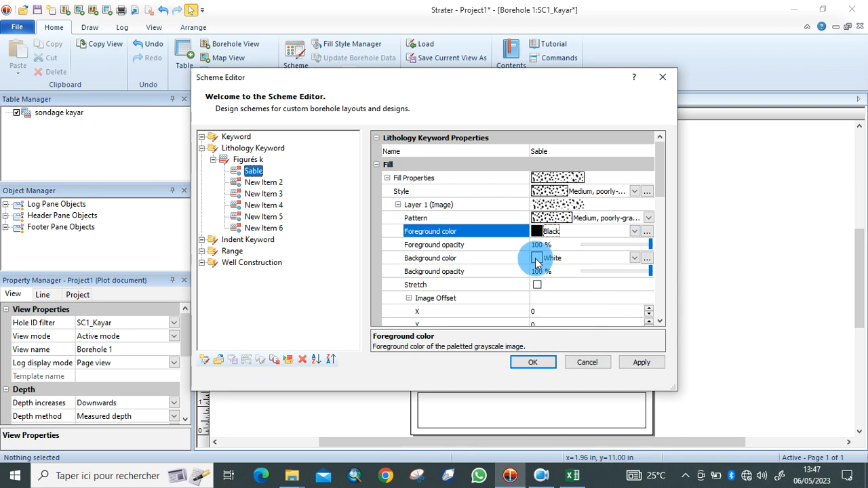
{"action": "left_click", "coordinate": [536, 260]}
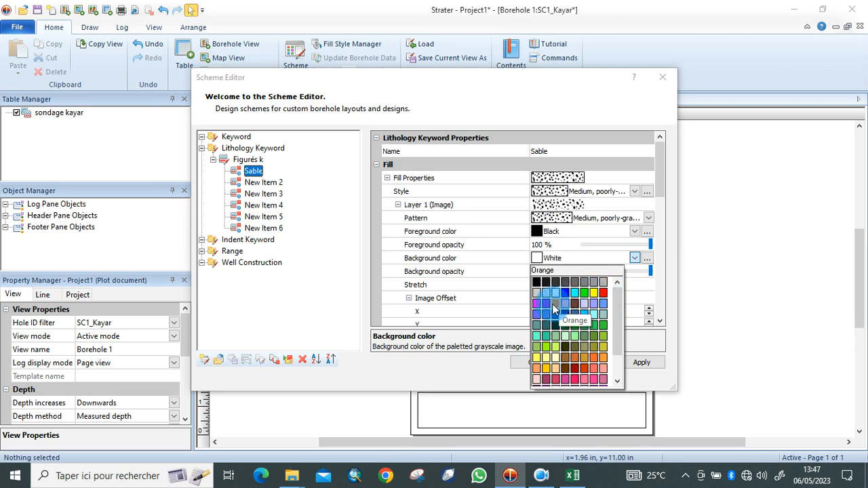
{"action": "left_click", "coordinate": [555, 308]}
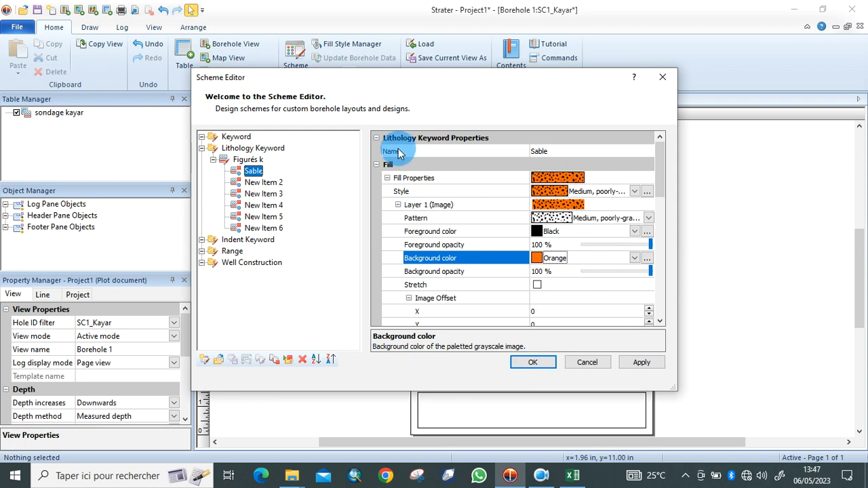
{"action": "left_click", "coordinate": [276, 185]}
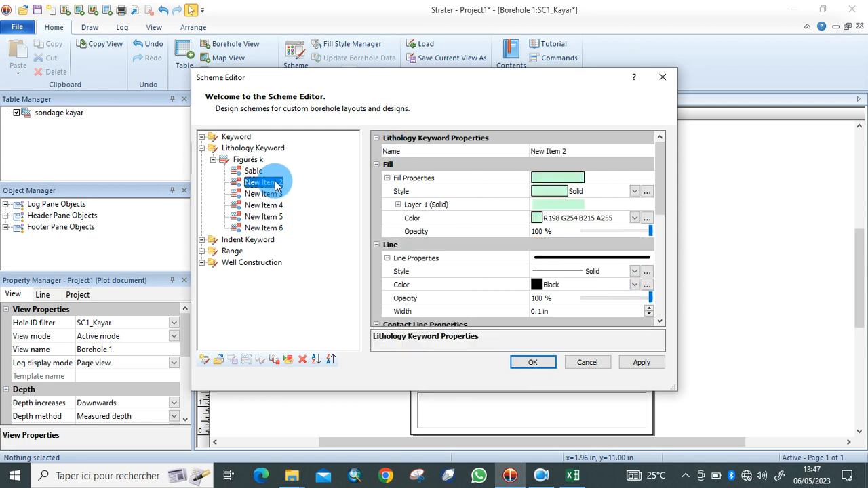
Check the lithologies in the Excel sheet, then rename New Item 2 to Latérite.
{"action": "left_click", "coordinate": [575, 477]}
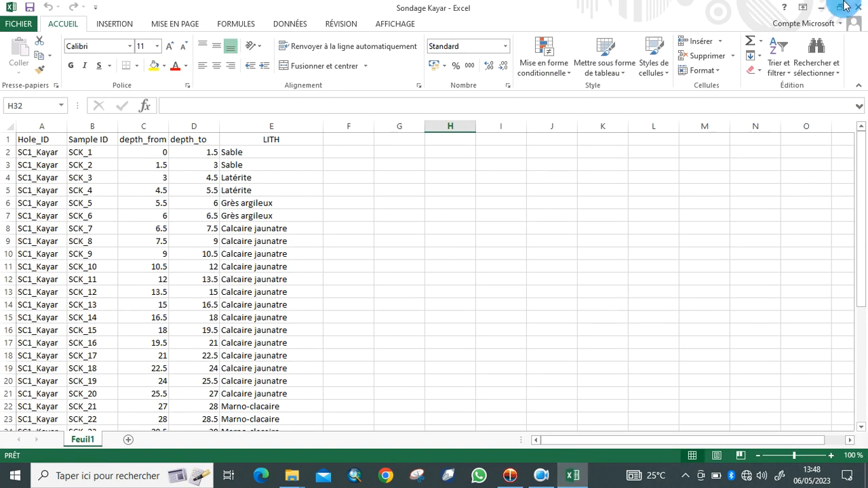
{"action": "left_click", "coordinate": [821, 6]}
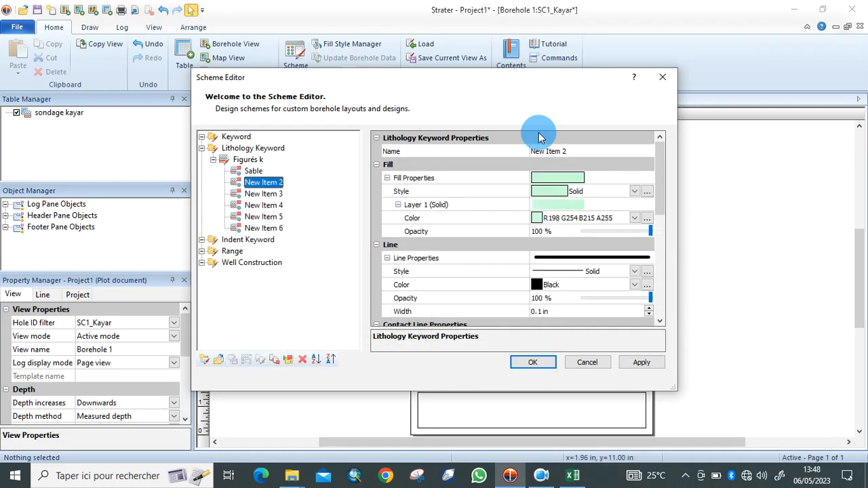
{"action": "left_click", "coordinate": [606, 151]}
{"action": "key", "text": "BackSpace"}
{"action": "key", "text": "BackSpace"}
{"action": "key", "text": "BackSpace"}
{"action": "key", "text": "BackSpace"}
{"action": "key", "text": "BackSpace"}
{"action": "key", "text": "BackSpace"}
{"action": "key", "text": "BackSpace"}
{"action": "key", "text": "BackSpace"}
{"action": "key", "text": "BackSpace"}
{"action": "key", "text": "BackSpace"}
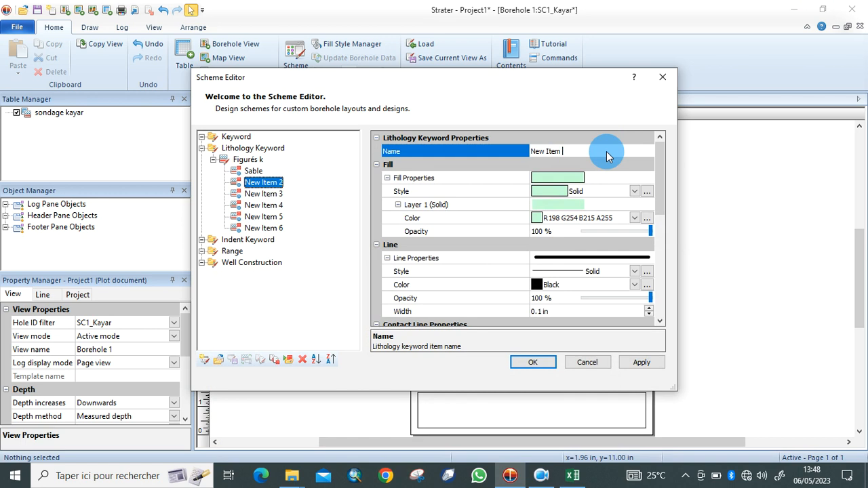
{"action": "type", "text": "Latérite"}
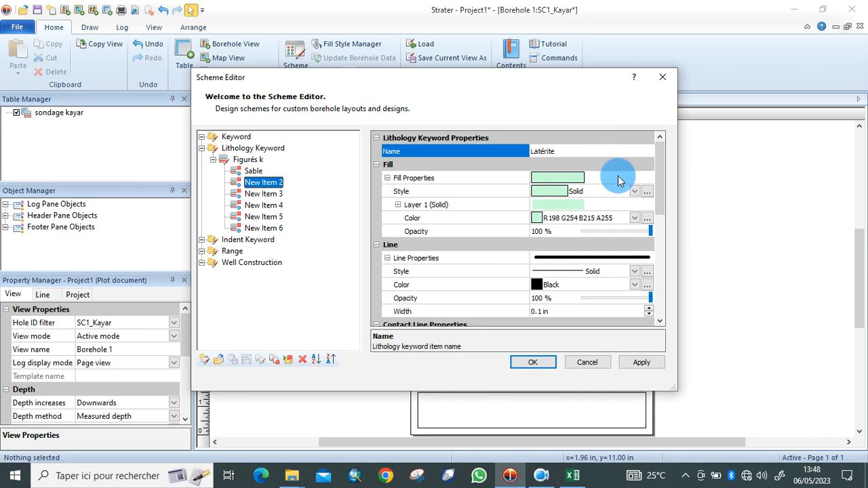
Give Latérite the OH hatch style with a Red foreground and 40% Black background.
{"action": "left_click", "coordinate": [634, 193]}
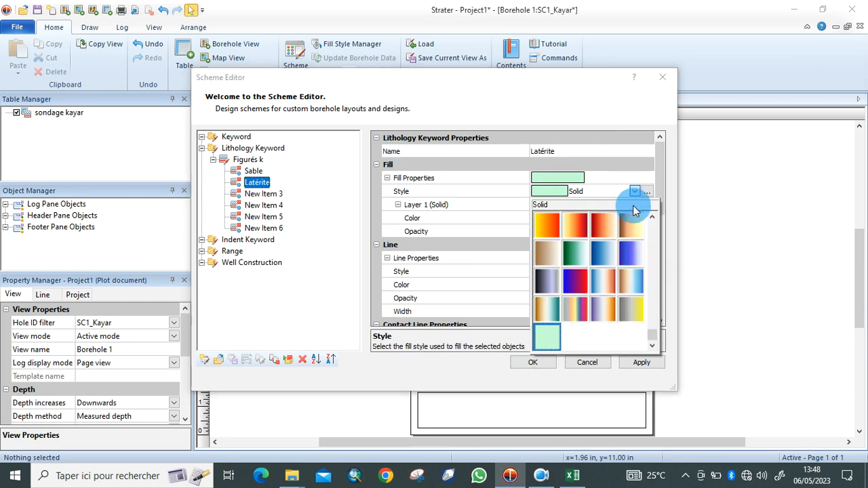
{"action": "mouse_move", "coordinate": [654, 337]}
{"action": "left_mouse_down"}
{"action": "mouse_move", "coordinate": [655, 305]}
{"action": "mouse_move", "coordinate": [655, 323]}
{"action": "left_mouse_up"}
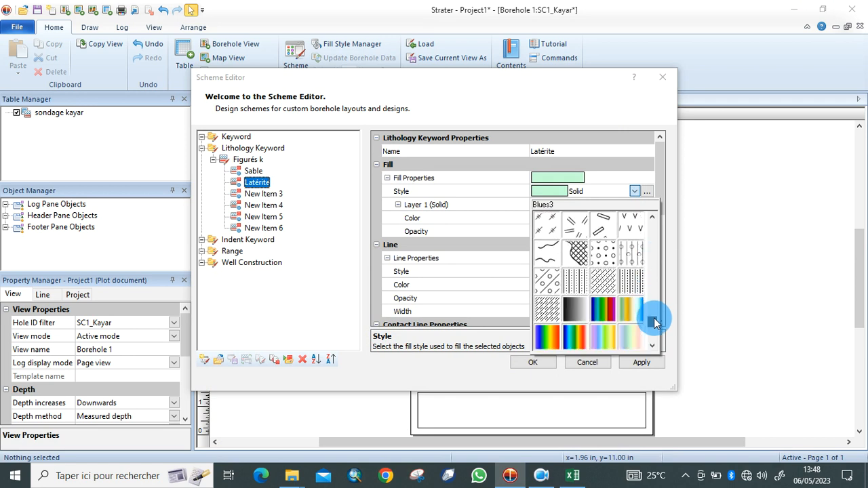
{"action": "left_click", "coordinate": [544, 314]}
{"action": "left_click", "coordinate": [541, 231]}
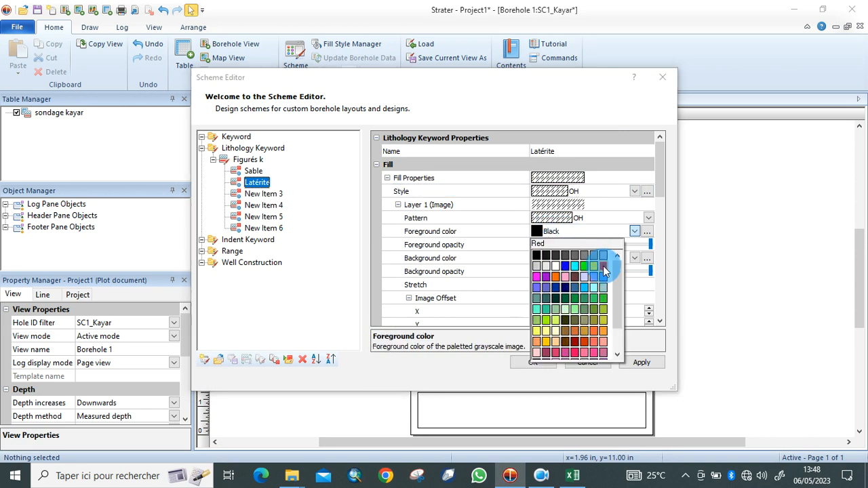
{"action": "left_click", "coordinate": [605, 266]}
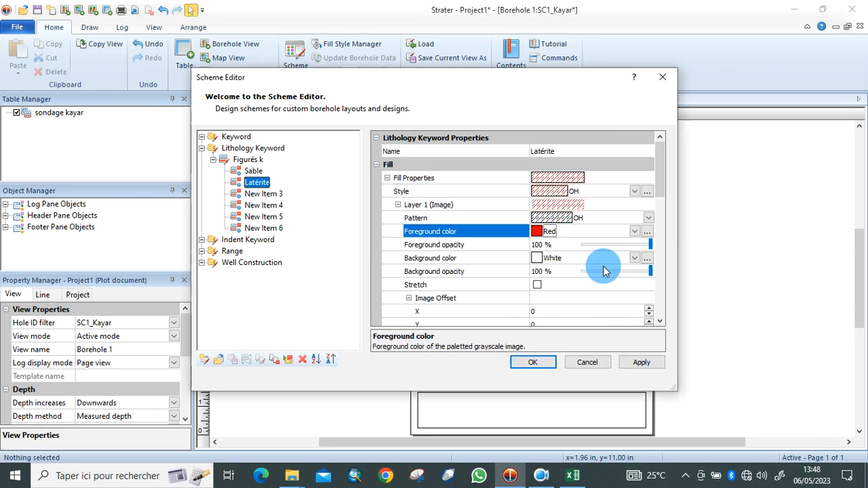
{"action": "left_click", "coordinate": [537, 258]}
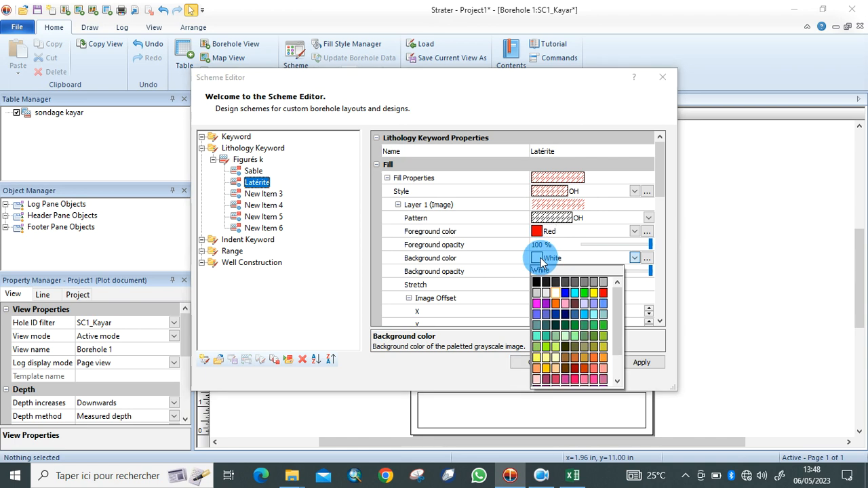
{"action": "left_click", "coordinate": [605, 294]}
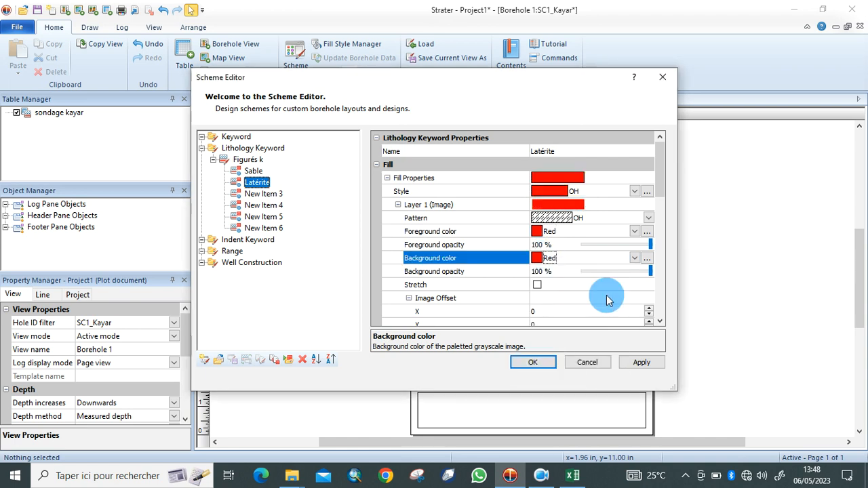
{"action": "left_click", "coordinate": [540, 260]}
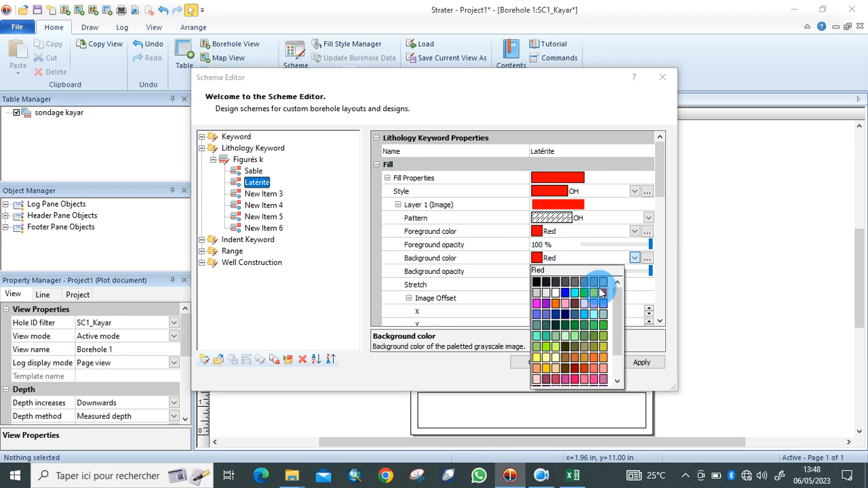
{"action": "left_click", "coordinate": [594, 285]}
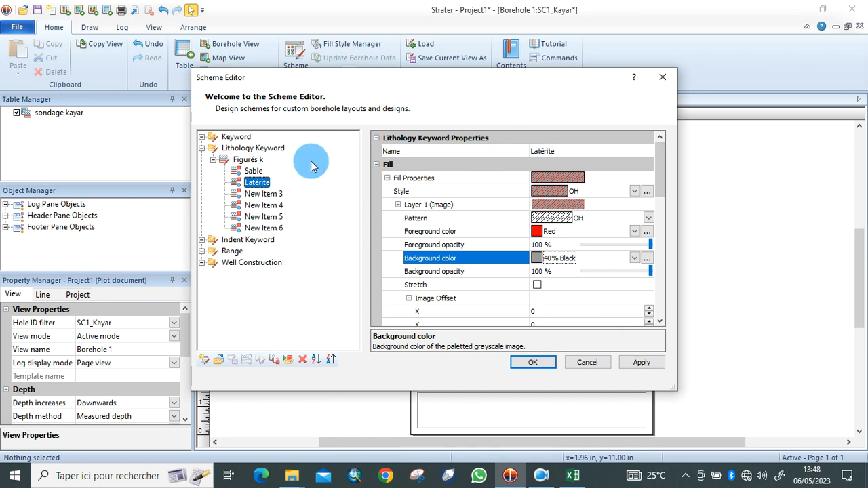
{"action": "left_click", "coordinate": [271, 193]}
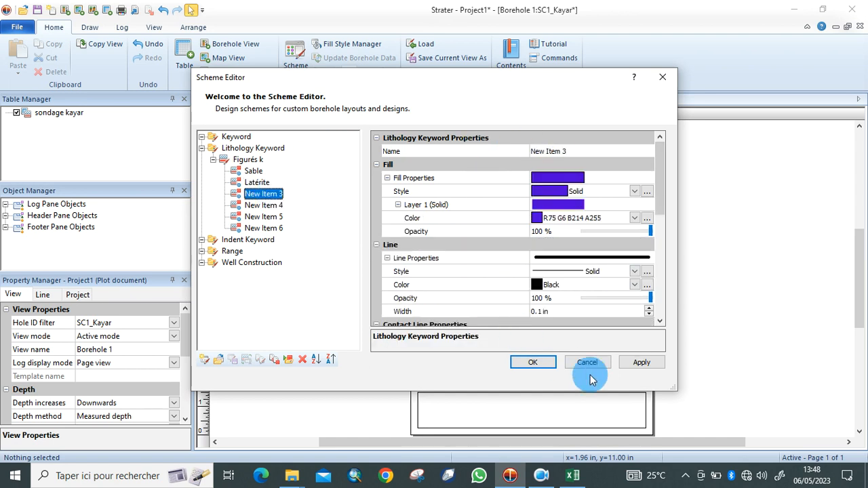
Rename New Item 3 to 'Grès argileux' and fill it with the Volcanic breccia pattern.
{"action": "left_click", "coordinate": [578, 476]}
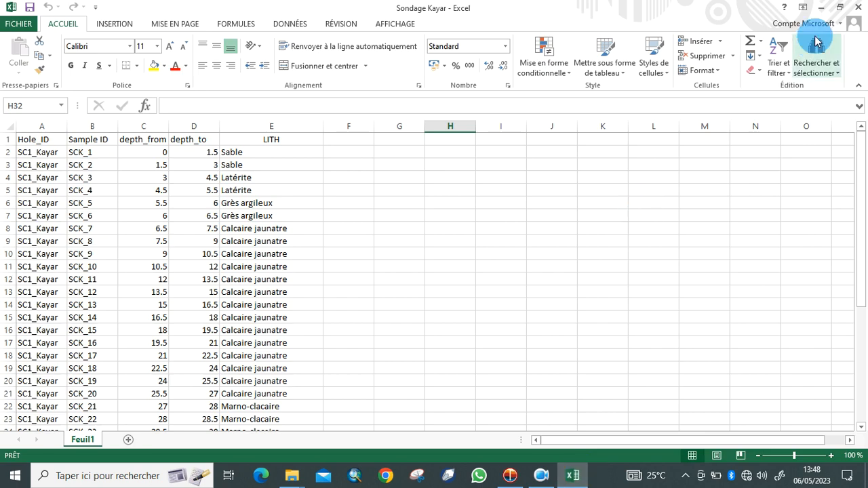
{"action": "left_click", "coordinate": [821, 8]}
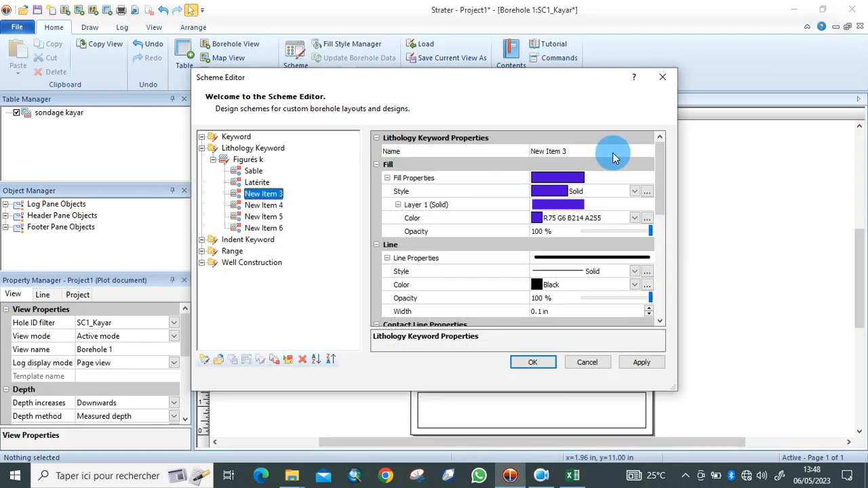
{"action": "double_click", "coordinate": [597, 154]}
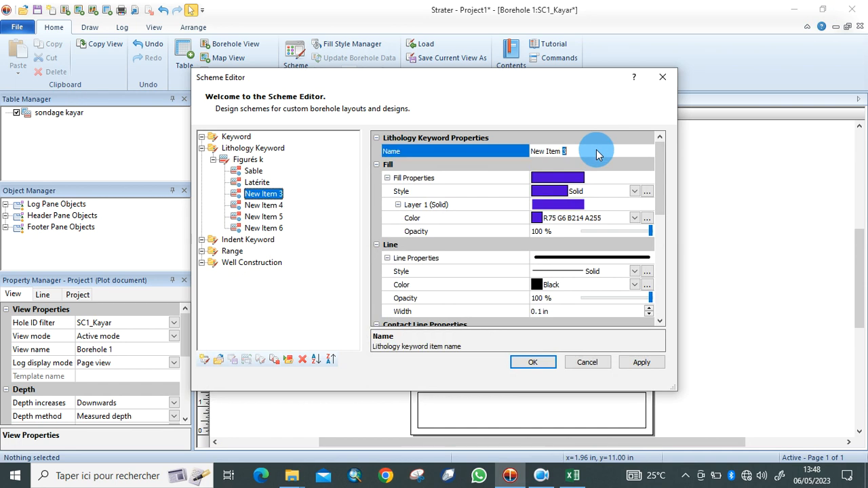
{"action": "type", "text": "Grès argileux"}
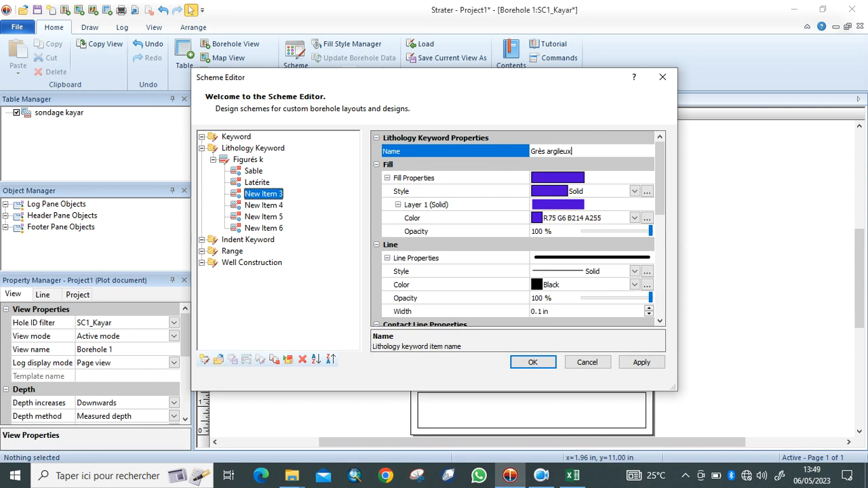
{"action": "left_click", "coordinate": [633, 191]}
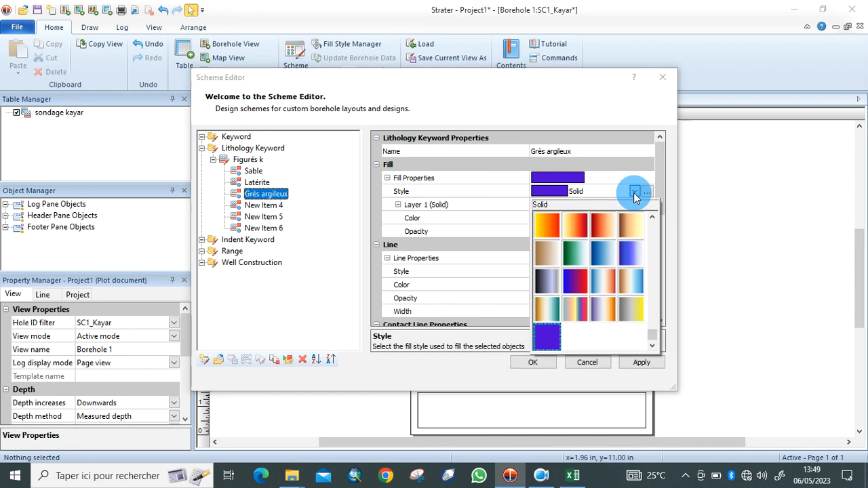
{"action": "left_click_drag", "start_coordinate": [655, 341], "coordinate": [654, 315]}
{"action": "left_click", "coordinate": [631, 337]}
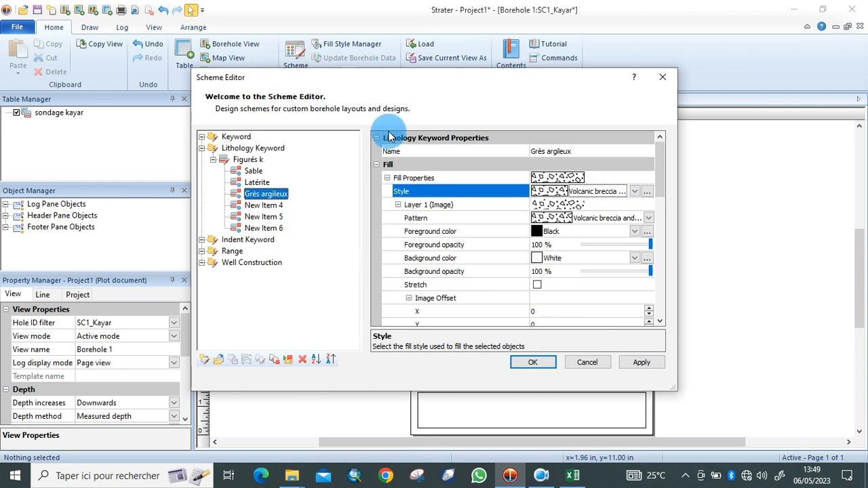
Rename New Item 4 to 'Calcaire jaunatre'.
{"action": "left_click", "coordinate": [255, 207]}
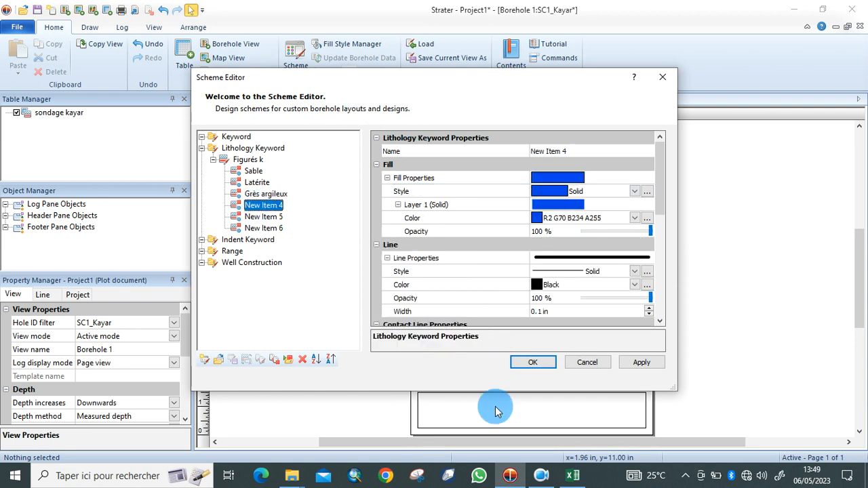
{"action": "left_click", "coordinate": [573, 477]}
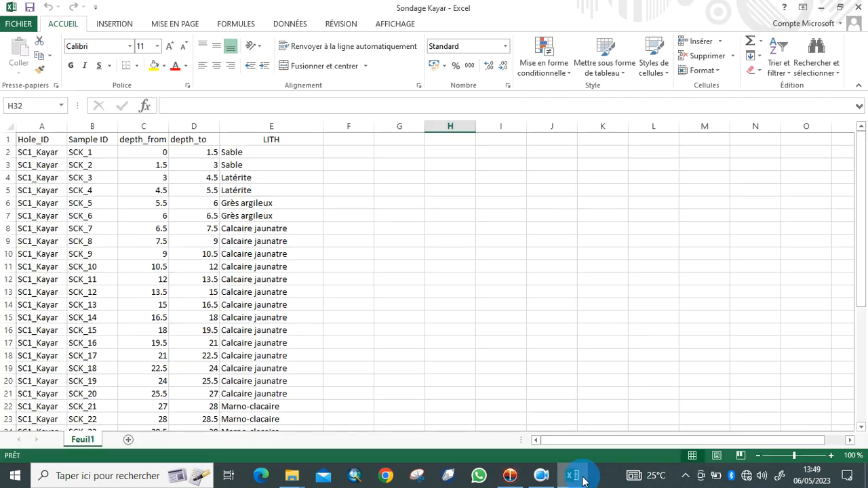
{"action": "left_click", "coordinate": [828, 7]}
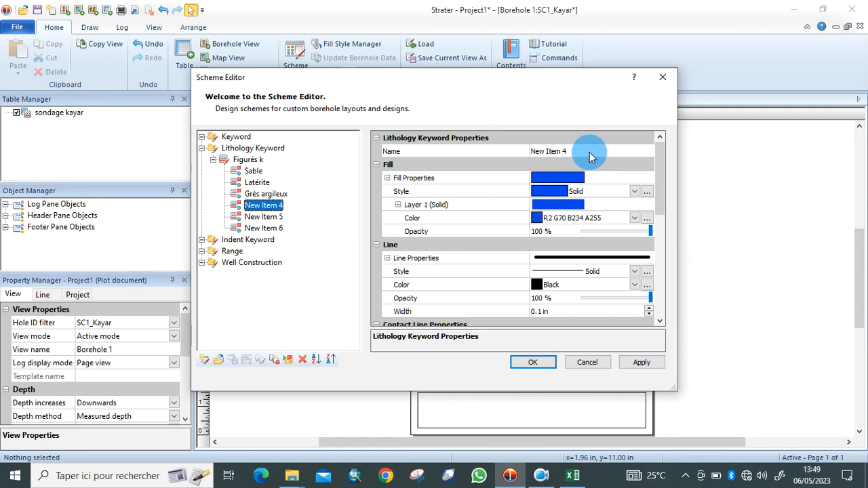
{"action": "double_click", "coordinate": [589, 151]}
{"action": "key", "text": "BackSpace"}
{"action": "key", "text": "BackSpace"}
{"action": "key", "text": "BackSpace"}
{"action": "key", "text": "BackSpace"}
{"action": "key", "text": "BackSpace"}
{"action": "key", "text": "BackSpace"}
{"action": "key", "text": "BackSpace"}
{"action": "key", "text": "BackSpace"}
{"action": "key", "text": "BackSpace"}
{"action": "key", "text": "BackSpace"}
{"action": "type", "text": "Calcaire jaunatre"}
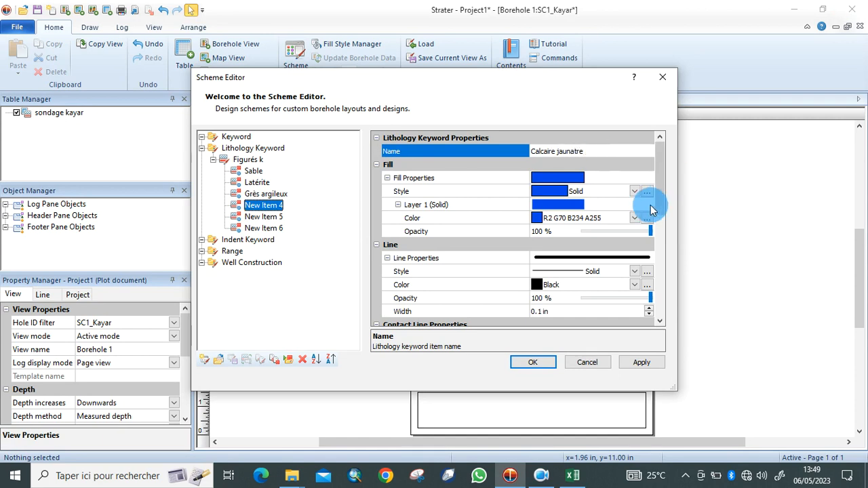
Give Calcaire jaunatre the Interbedded limestone 3 fill pattern.
{"action": "left_click", "coordinate": [634, 191]}
{"action": "left_click_drag", "start_coordinate": [651, 335], "coordinate": [649, 309]}
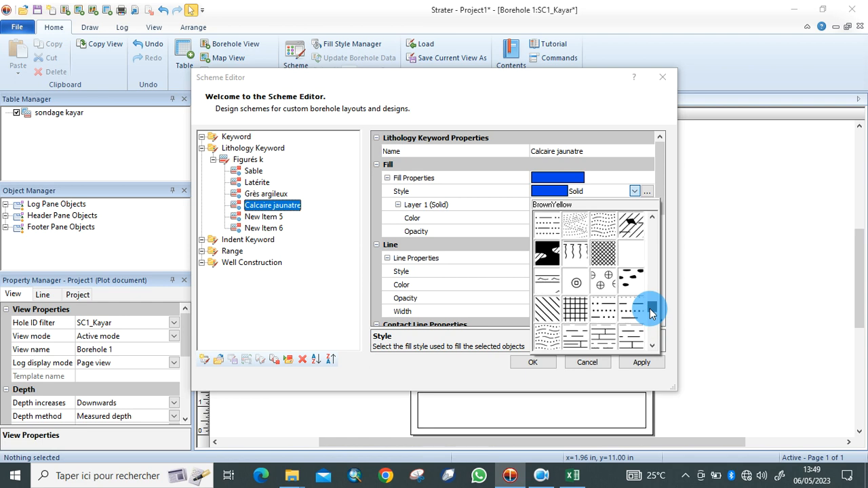
{"action": "left_click", "coordinate": [653, 346]}
{"action": "left_click", "coordinate": [652, 346]}
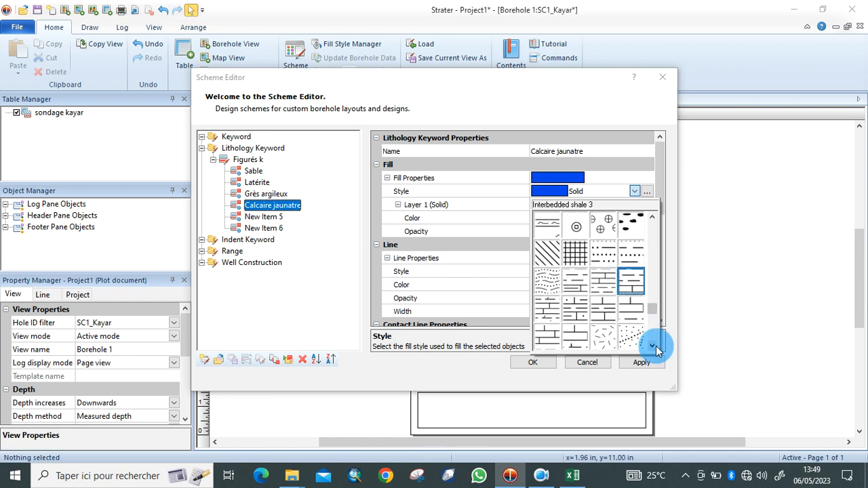
{"action": "left_click", "coordinate": [539, 346]}
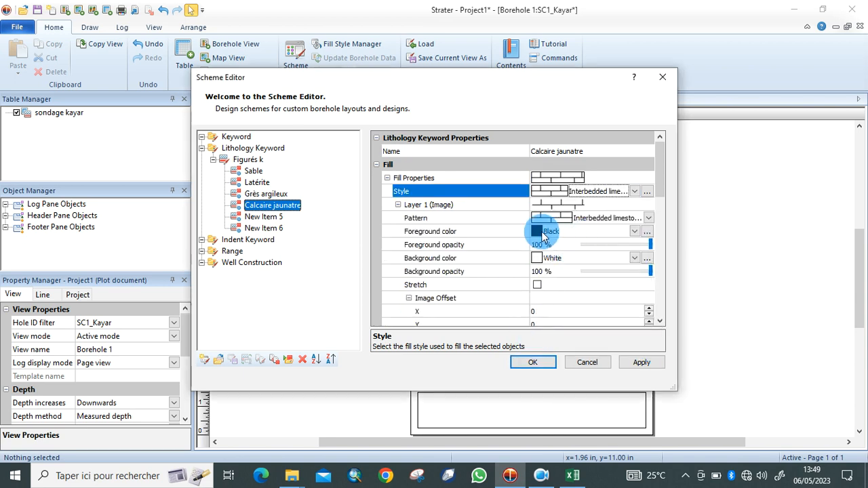
Colour the Calcaire jaunatre pattern black on a yellow background.
{"action": "left_click", "coordinate": [539, 234]}
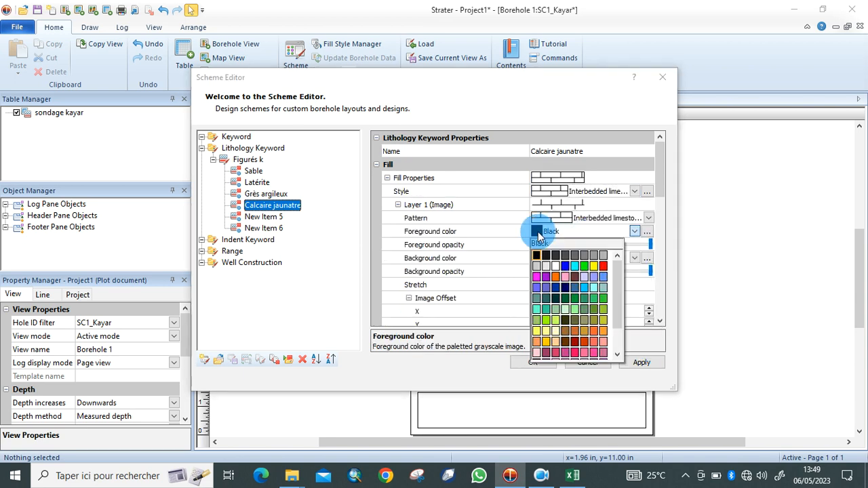
{"action": "left_click", "coordinate": [591, 273]}
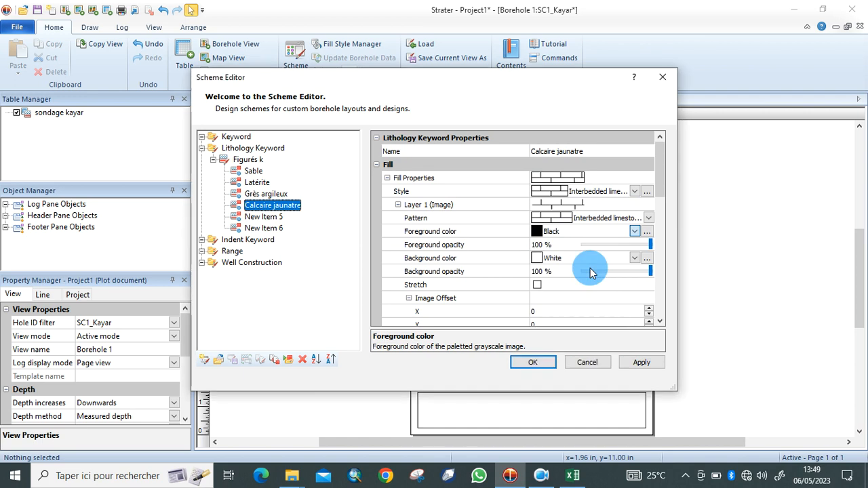
{"action": "left_click", "coordinate": [539, 259]}
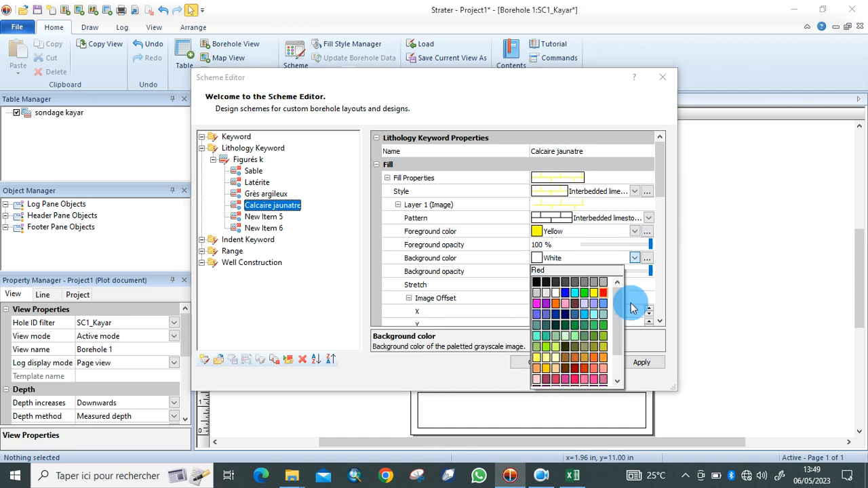
{"action": "left_click", "coordinate": [587, 299]}
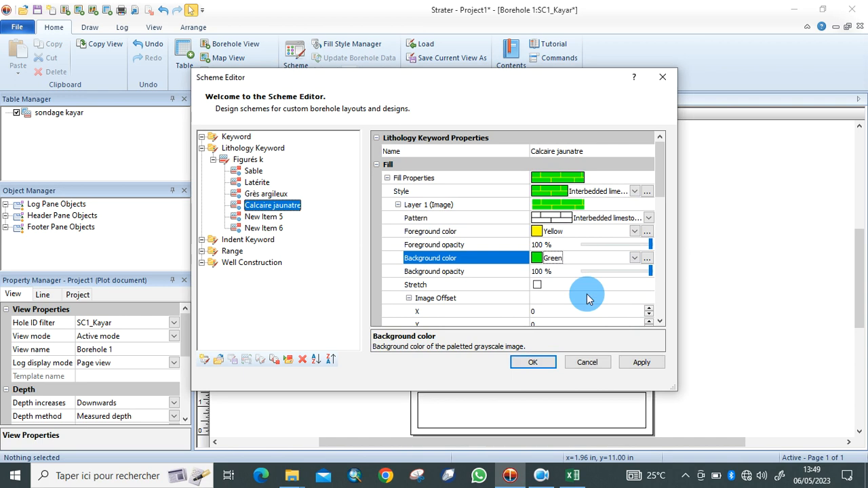
{"action": "left_click", "coordinate": [542, 258]}
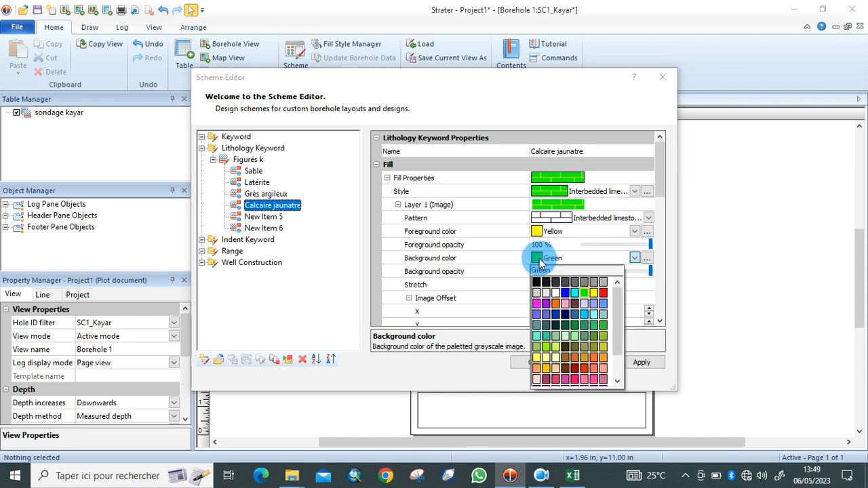
{"action": "left_click", "coordinate": [603, 293]}
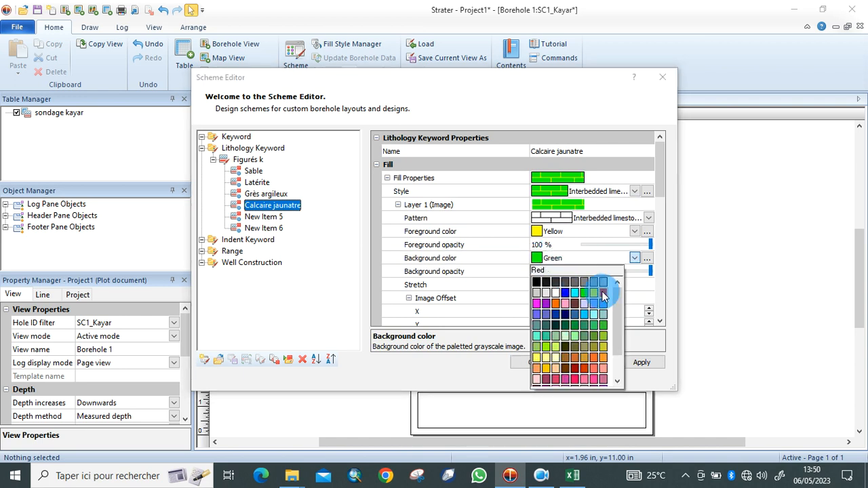
{"action": "left_click", "coordinate": [539, 232]}
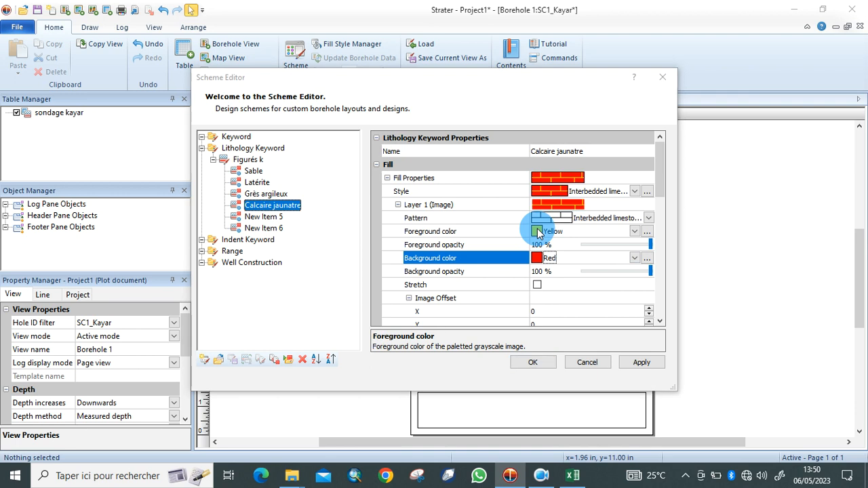
{"action": "left_click", "coordinate": [537, 256]}
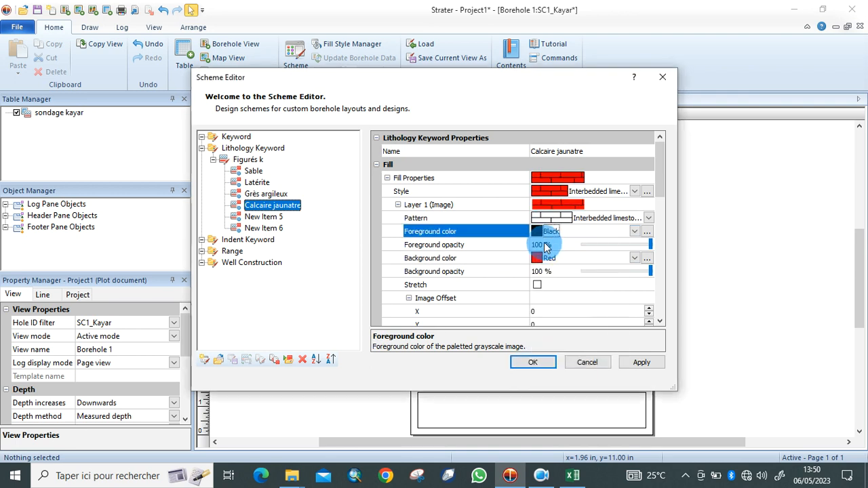
{"action": "left_click", "coordinate": [539, 261]}
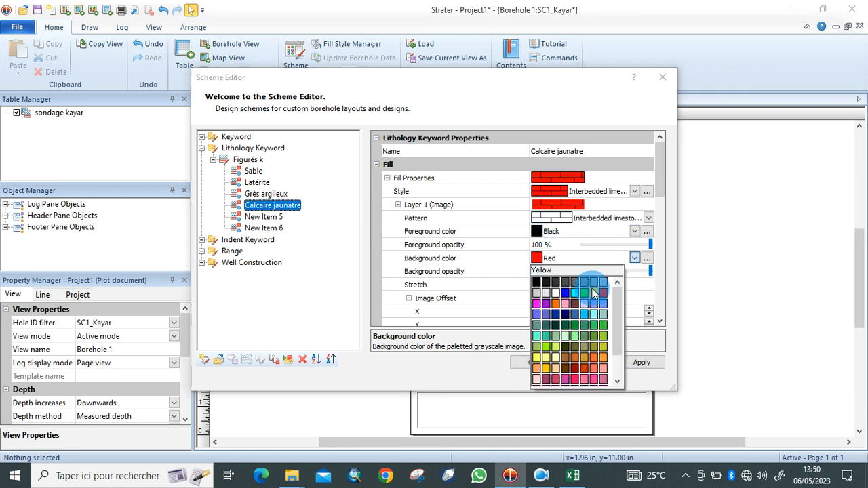
{"action": "key", "text": "Return"}
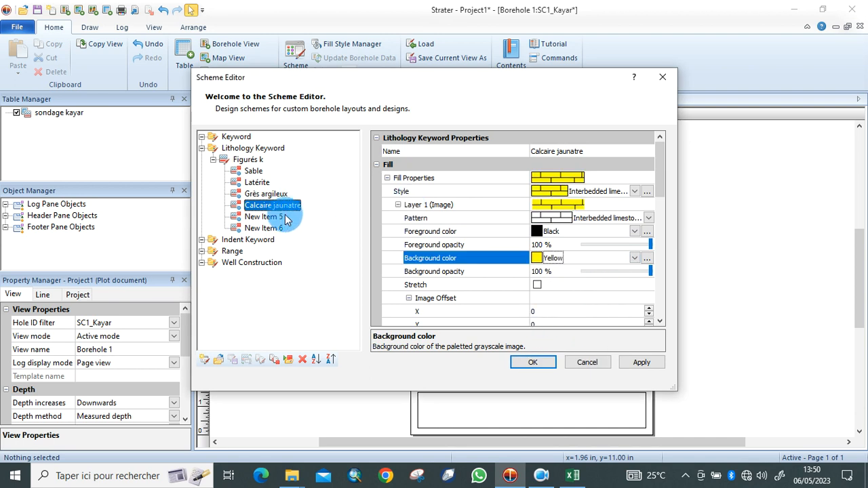
{"action": "left_click", "coordinate": [276, 217]}
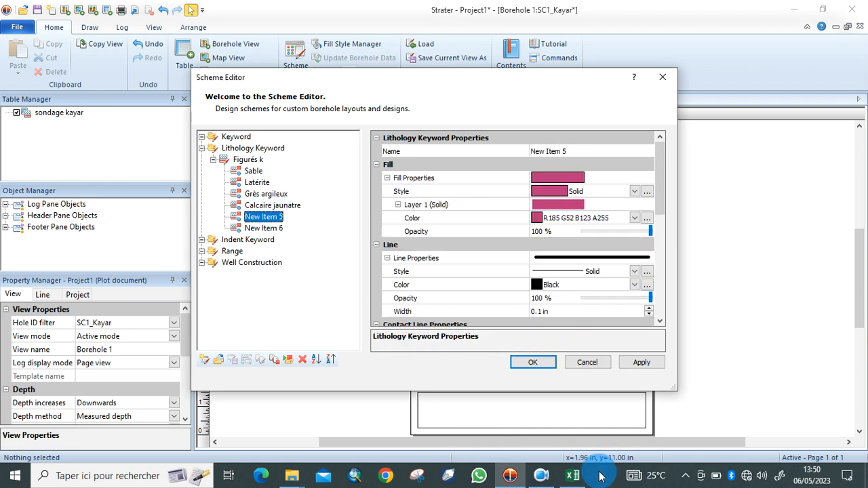
Rename the fifth lithology item to 'Marno-clacaire', checking the name against the spreadsheet.
{"action": "left_click", "coordinate": [574, 478]}
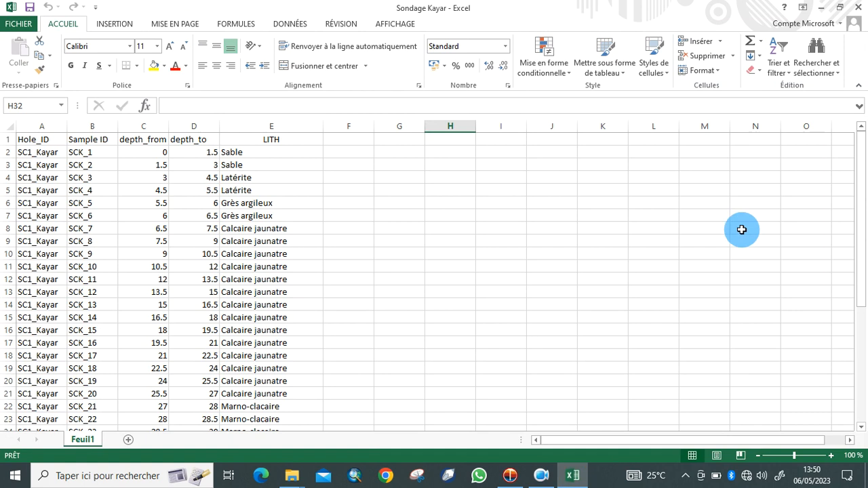
{"action": "left_click", "coordinate": [823, 7]}
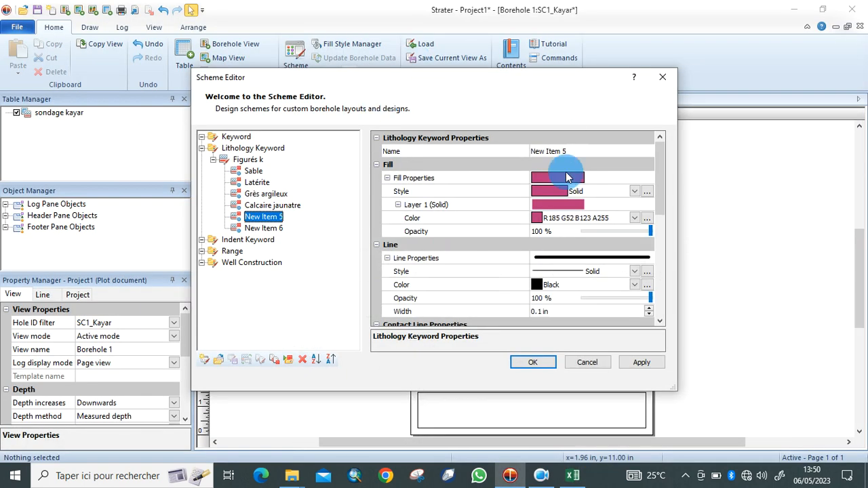
{"action": "left_click", "coordinate": [602, 155]}
{"action": "key", "text": "BackSpace"}
{"action": "key", "text": "BackSpace"}
{"action": "key", "text": "BackSpace"}
{"action": "key", "text": "BackSpace"}
{"action": "key", "text": "BackSpace"}
{"action": "key", "text": "BackSpace"}
{"action": "key", "text": "BackSpace"}
{"action": "key", "text": "BackSpace"}
{"action": "key", "text": "BackSpace"}
{"action": "key", "text": "BackSpace"}
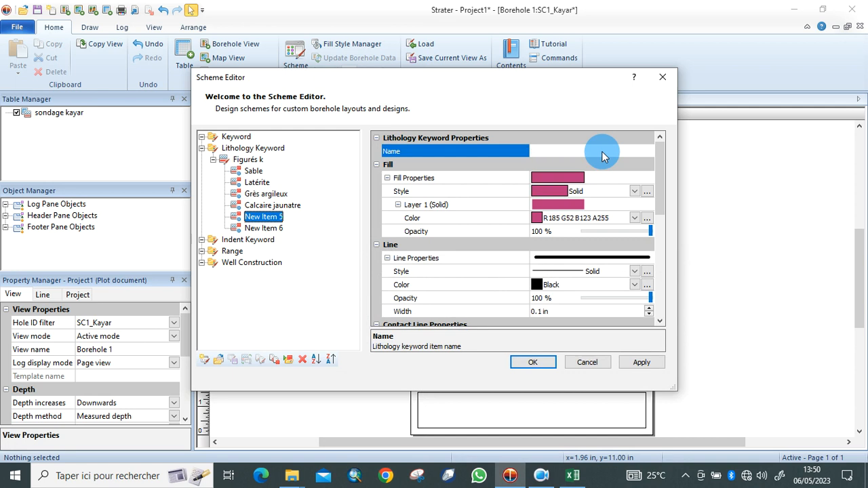
{"action": "type", "text": "Marno-calcaire"}
{"action": "left_click", "coordinate": [573, 475]}
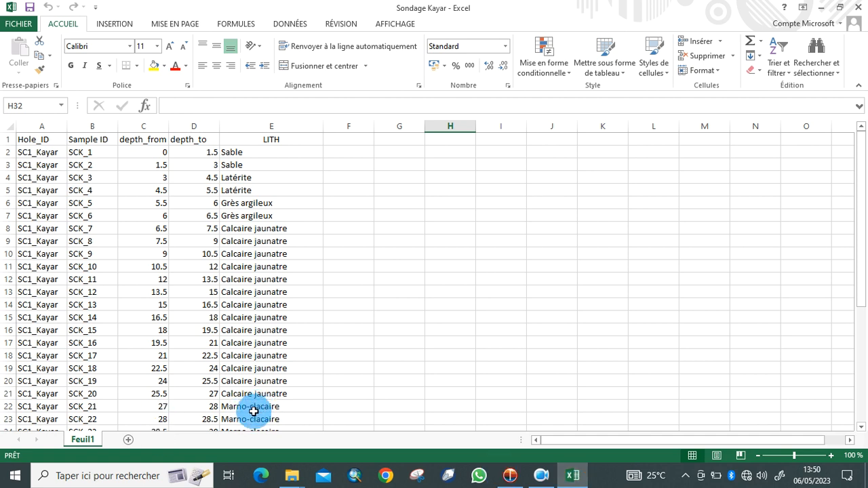
{"action": "mouse_move", "coordinate": [511, 478]}
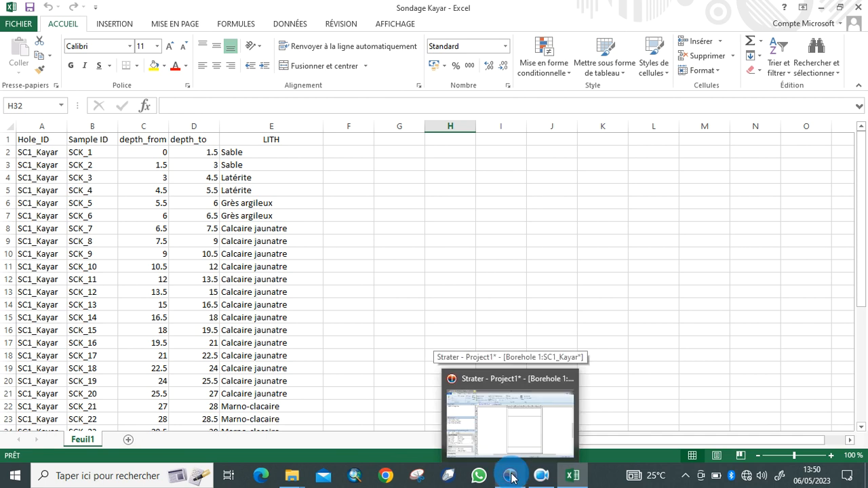
{"action": "left_click", "coordinate": [511, 478]}
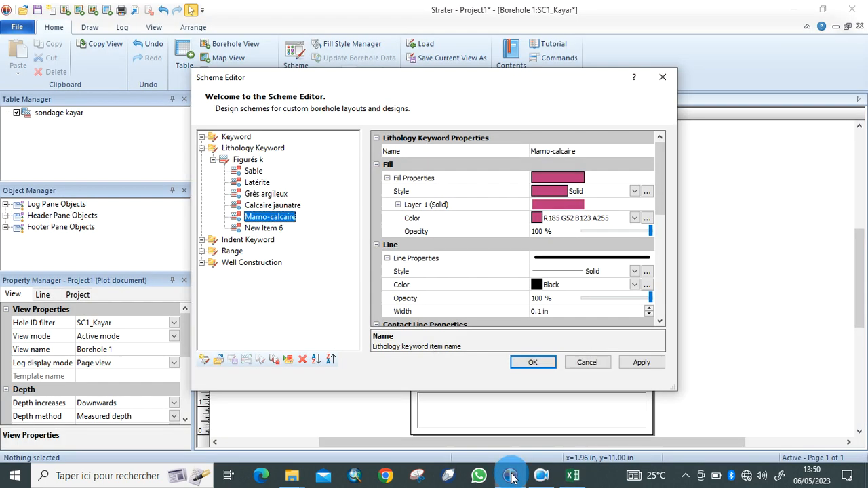
{"action": "left_click", "coordinate": [560, 152]}
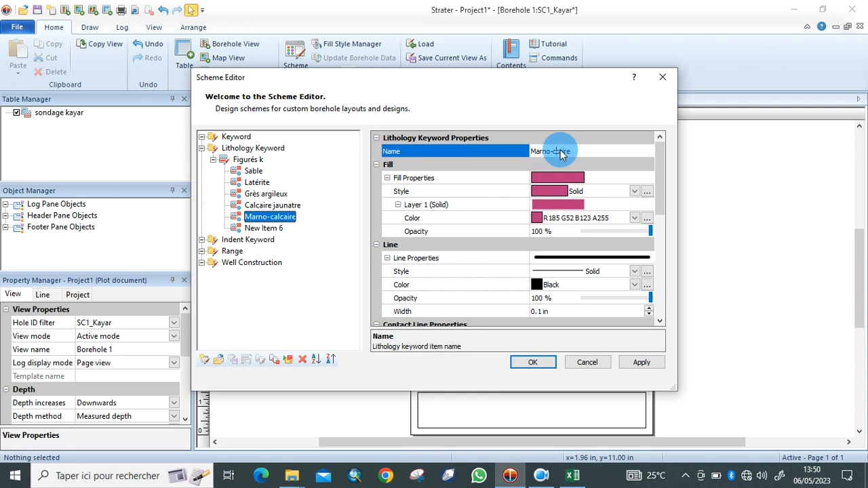
{"action": "left_click", "coordinate": [560, 151]}
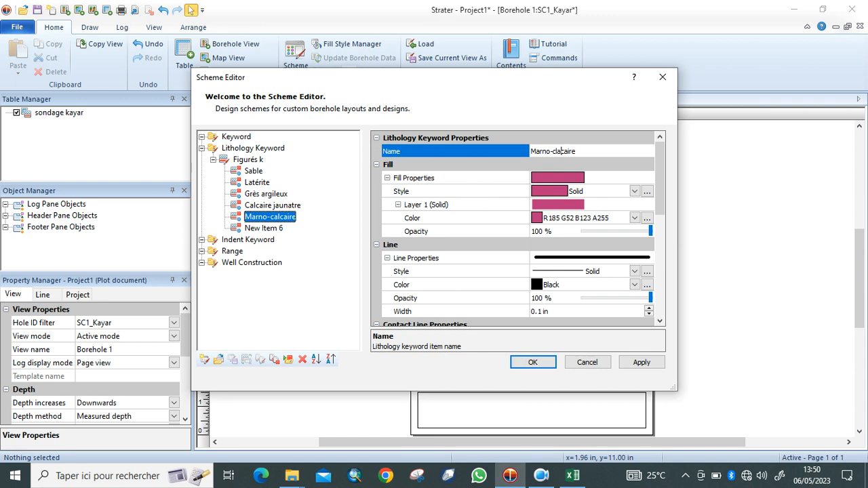
Fill Marno-clacaire with the Sandy dolomite pattern on a red background.
{"action": "left_click", "coordinate": [634, 191]}
{"action": "mouse_move", "coordinate": [651, 333]}
{"action": "left_mouse_down"}
{"action": "mouse_move", "coordinate": [655, 339]}
{"action": "mouse_move", "coordinate": [655, 310]}
{"action": "left_mouse_up"}
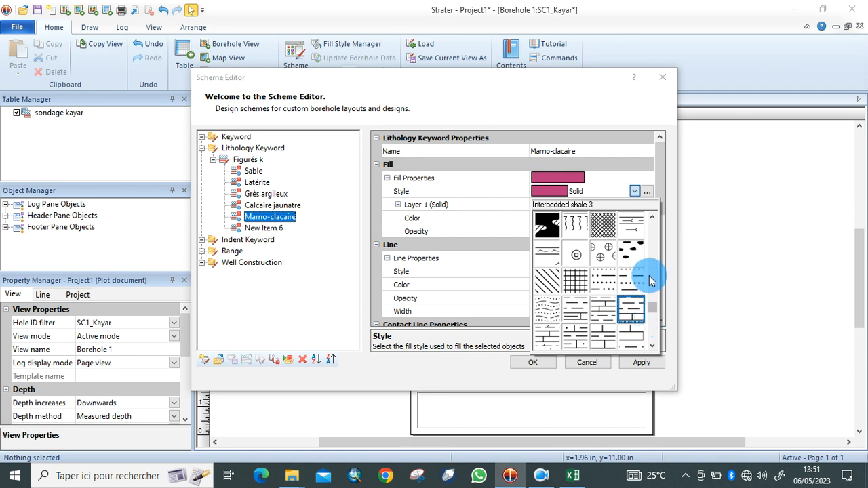
{"action": "double_click", "coordinate": [653, 221]}
{"action": "left_click", "coordinate": [653, 221]}
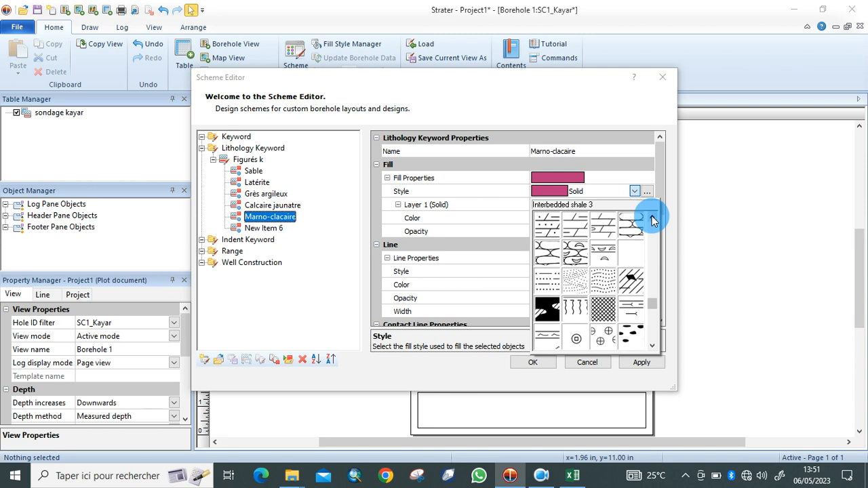
{"action": "left_click", "coordinate": [652, 219]}
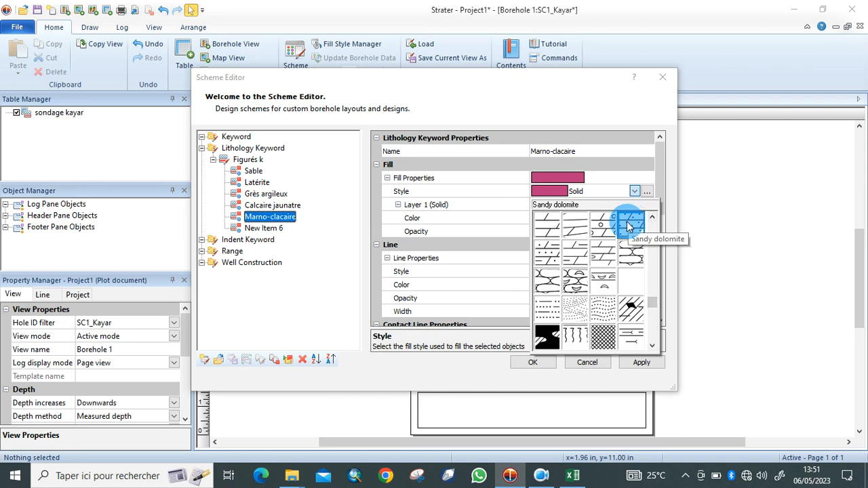
{"action": "left_click", "coordinate": [628, 226]}
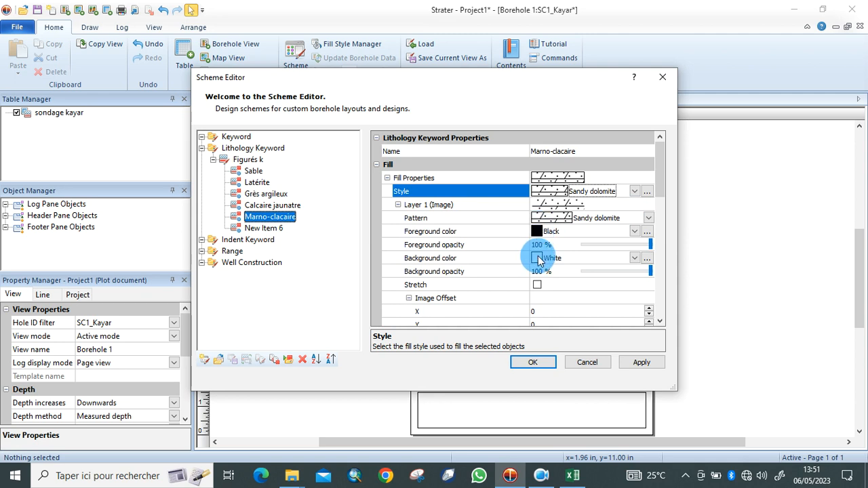
{"action": "left_click", "coordinate": [538, 260]}
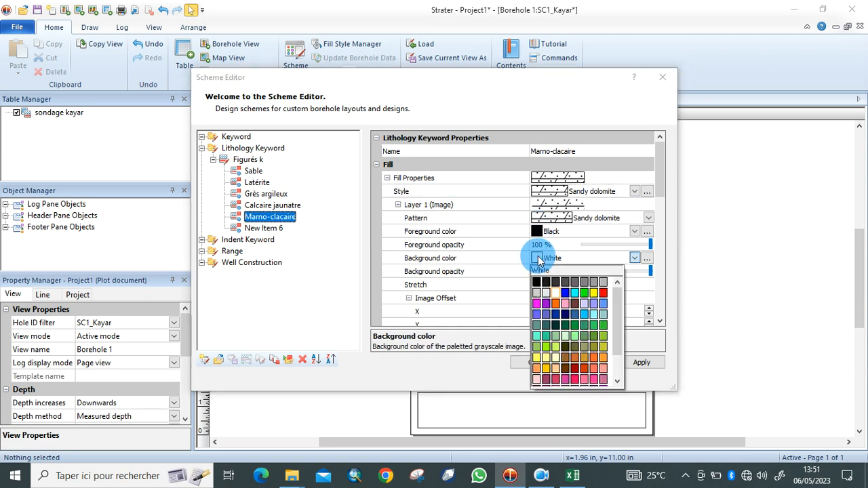
{"action": "left_click", "coordinate": [604, 293]}
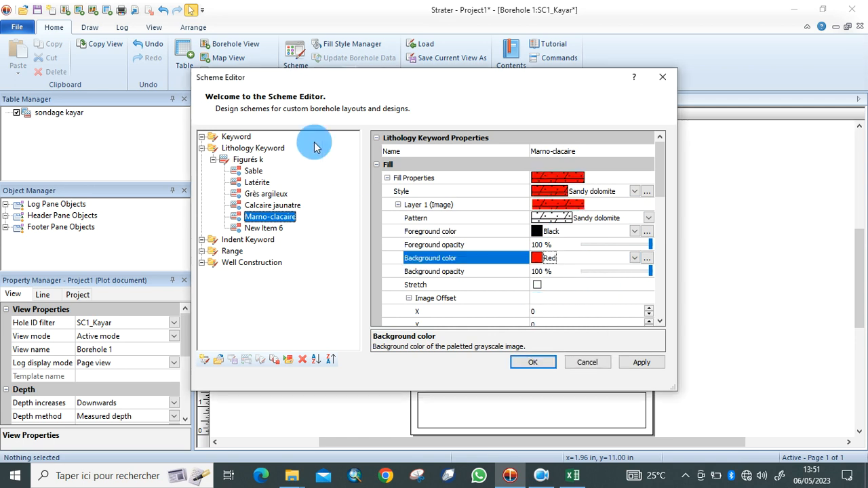
{"action": "left_click", "coordinate": [276, 230]}
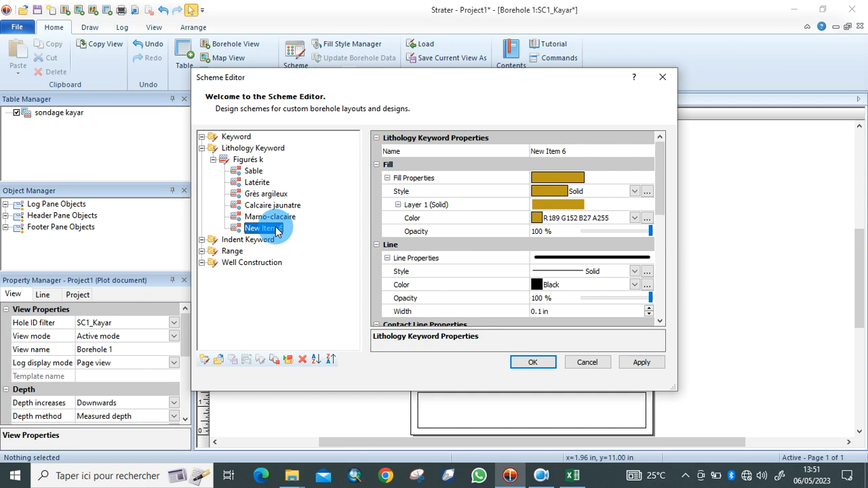
Rename New Item 6 to 'Calcaire coquiller'.
{"action": "double_click", "coordinate": [585, 152]}
{"action": "key", "text": "BackSpace"}
{"action": "key", "text": "BackSpace"}
{"action": "key", "text": "BackSpace"}
{"action": "key", "text": "BackSpace"}
{"action": "key", "text": "BackSpace"}
{"action": "key", "text": "BackSpace"}
{"action": "key", "text": "BackSpace"}
{"action": "key", "text": "BackSpace"}
{"action": "key", "text": "BackSpace"}
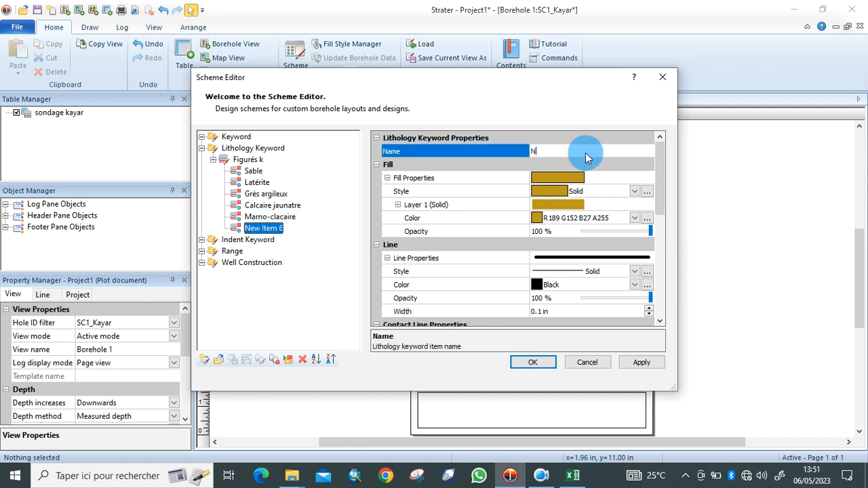
{"action": "type", "text": "Ca"}
{"action": "type", "text": "lcaire coquiller"}
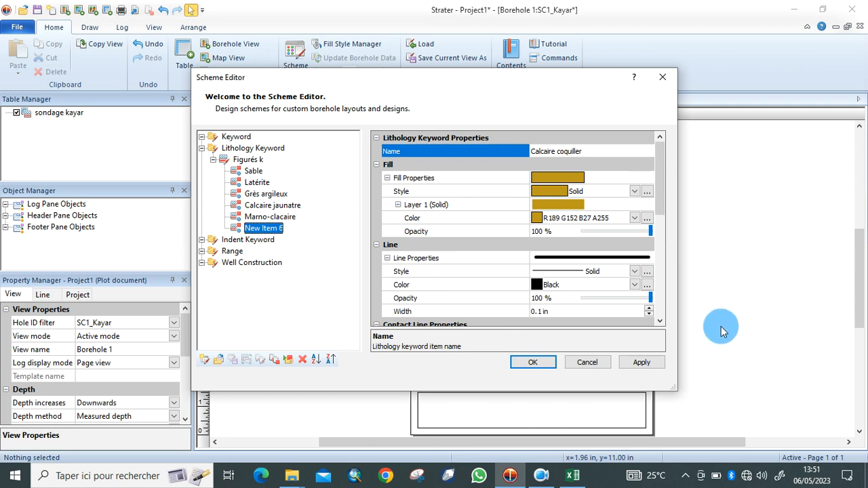
{"action": "left_click", "coordinate": [575, 477]}
{"action": "left_click_drag", "start_coordinate": [859, 287], "coordinate": [862, 381]}
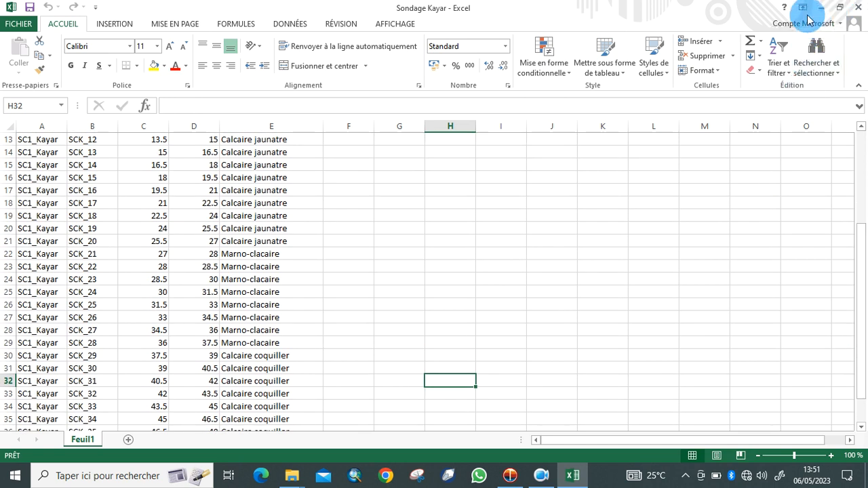
{"action": "left_click", "coordinate": [820, 10]}
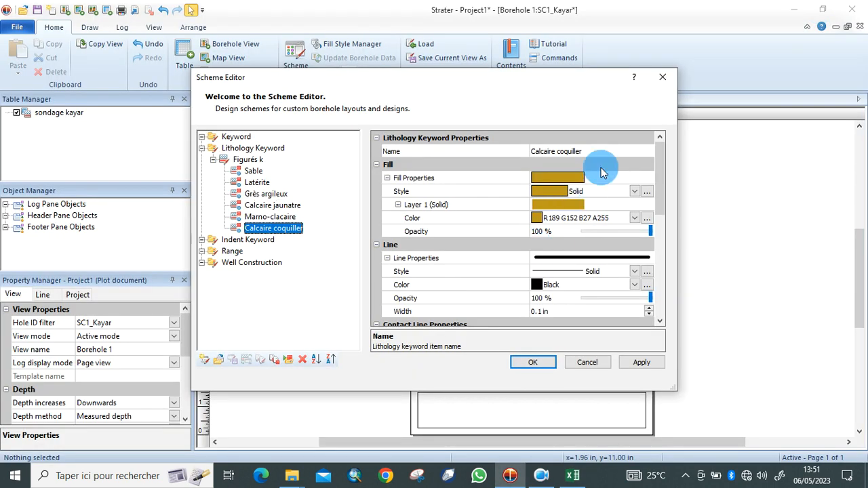
Fill Calcaire coquiller with the Fossiliferous bedded chert pattern on a yellow background.
{"action": "left_click", "coordinate": [634, 193]}
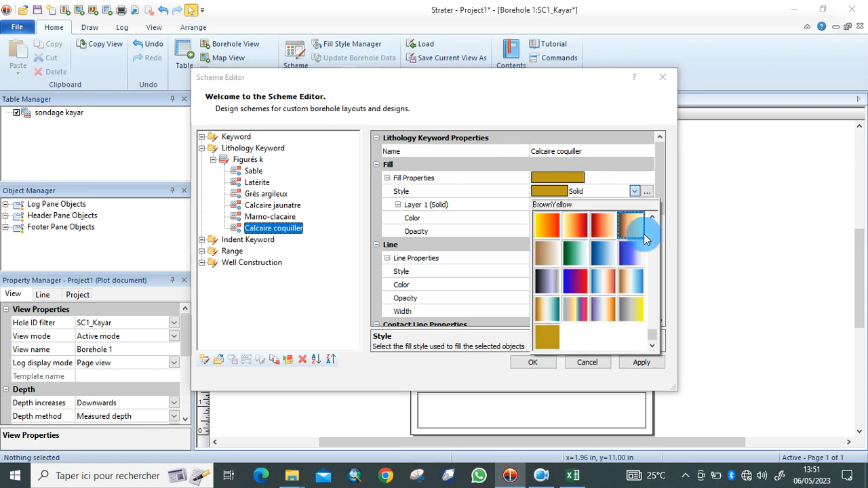
{"action": "left_click_drag", "start_coordinate": [655, 337], "coordinate": [652, 300]}
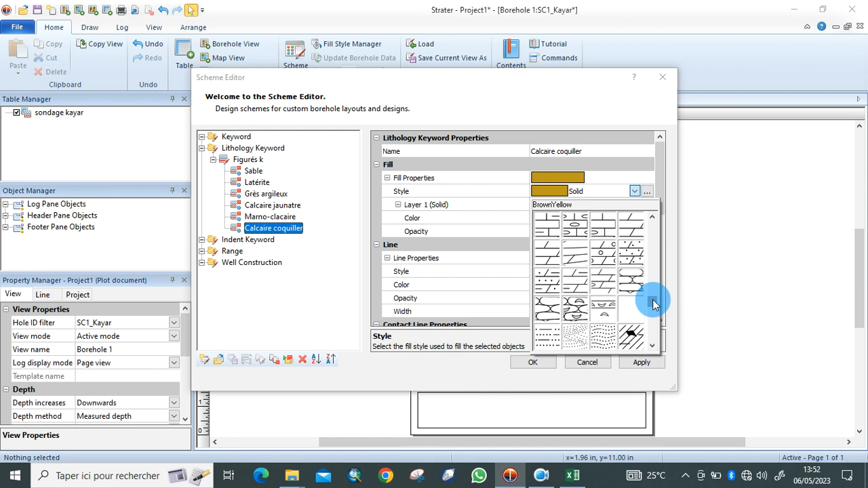
{"action": "left_click", "coordinate": [573, 308]}
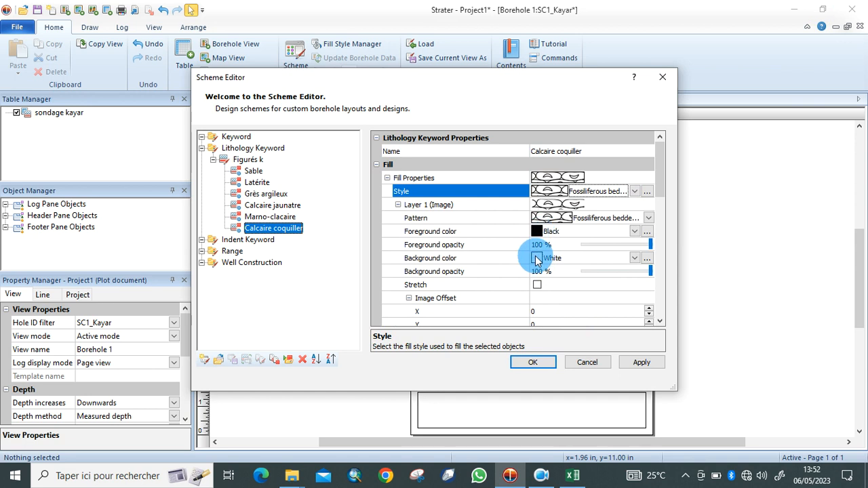
{"action": "left_click", "coordinate": [536, 258]}
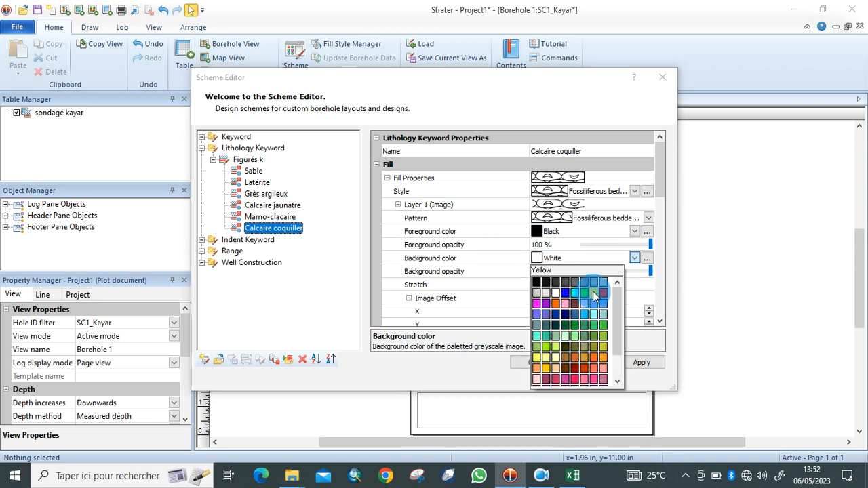
{"action": "left_click", "coordinate": [597, 294]}
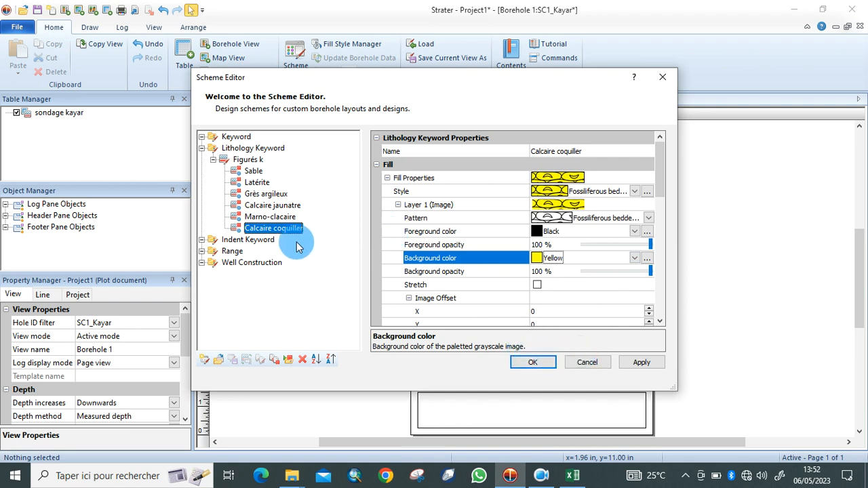
Apply and accept the scheme changes, then start a new Lithology log.
{"action": "left_click", "coordinate": [637, 366]}
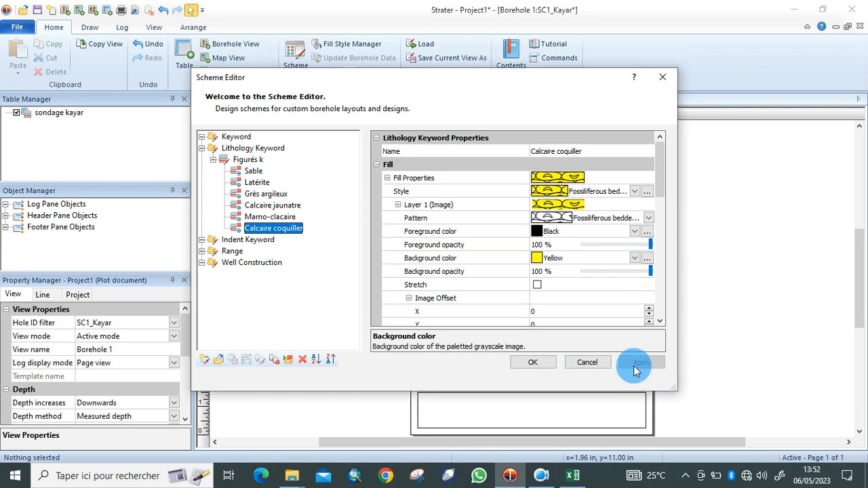
{"action": "left_click", "coordinate": [534, 362]}
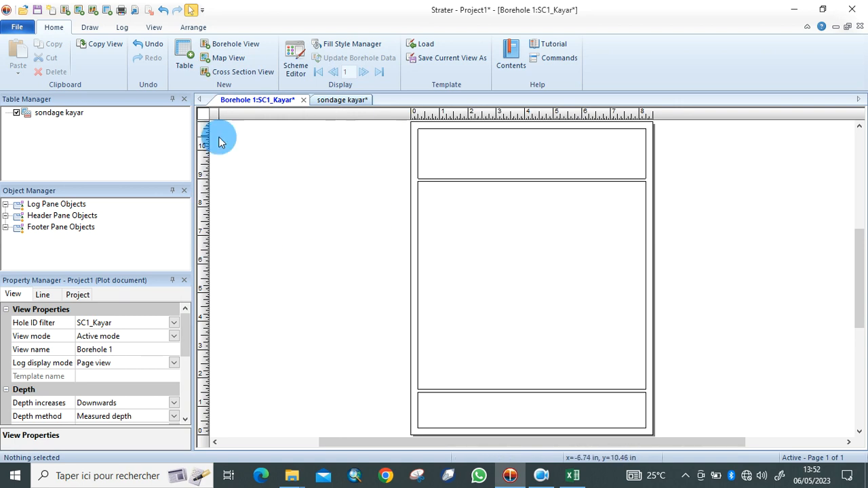
{"action": "left_click", "coordinate": [120, 28]}
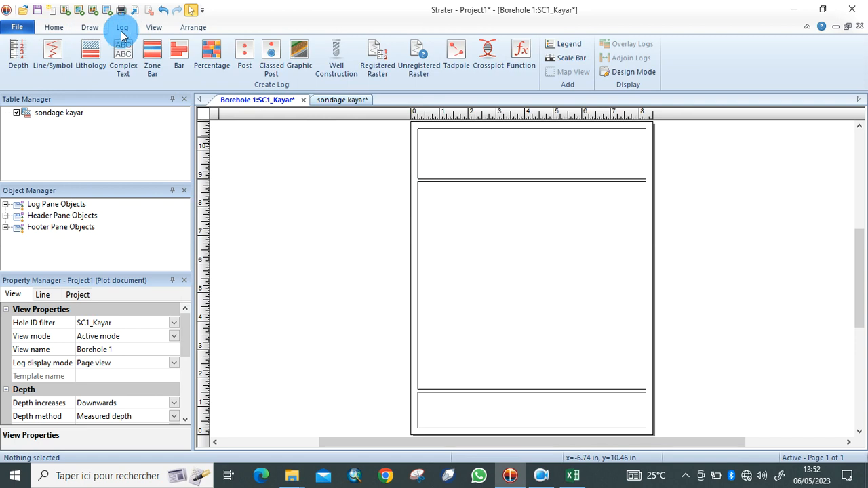
{"action": "left_click", "coordinate": [95, 53]}
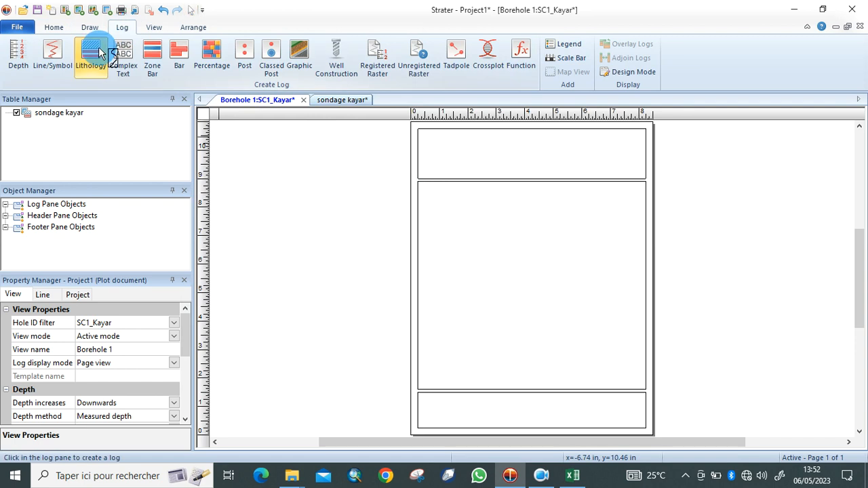
Place the lithology log in the log pane using the sondage kayar table.
{"action": "left_click", "coordinate": [484, 205]}
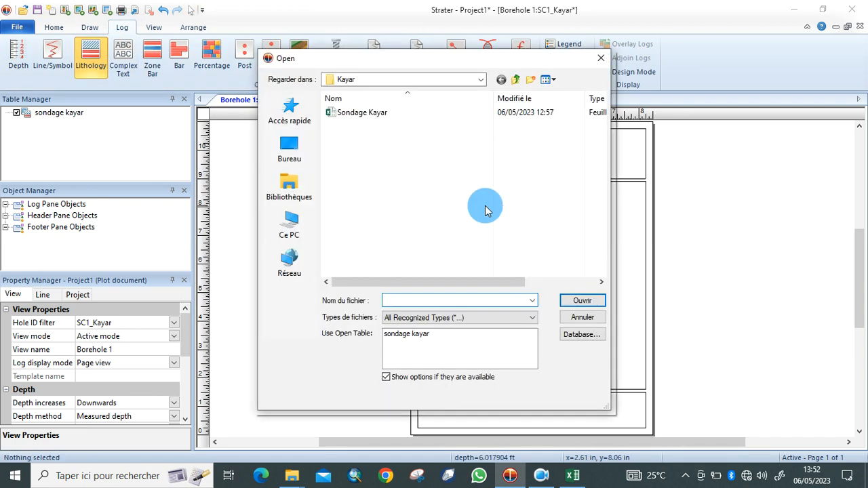
{"action": "left_click", "coordinate": [565, 305]}
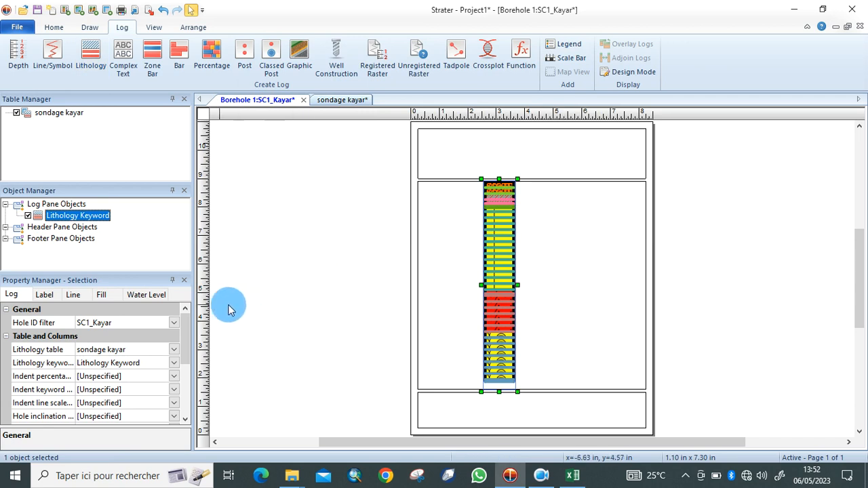
{"action": "left_click_drag", "start_coordinate": [185, 338], "coordinate": [187, 371]}
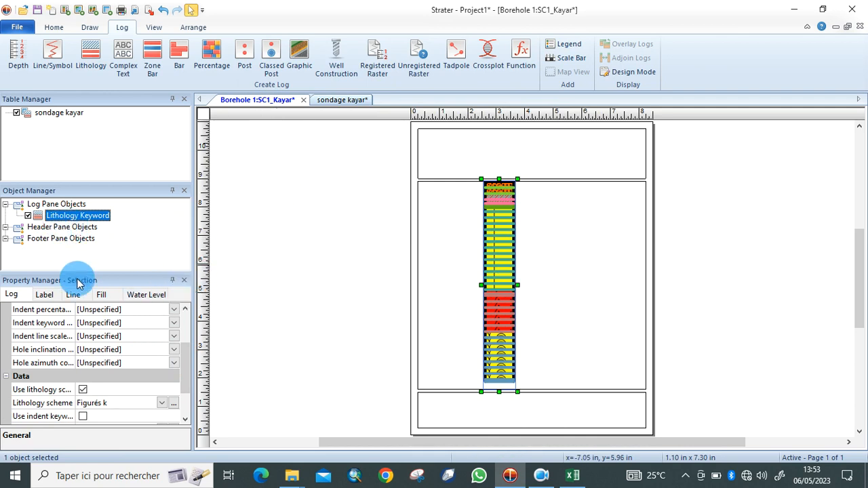
Edit the Figurés k scheme so Sable's outline and contact lines are Invisible, and apply.
{"action": "left_click", "coordinate": [162, 404]}
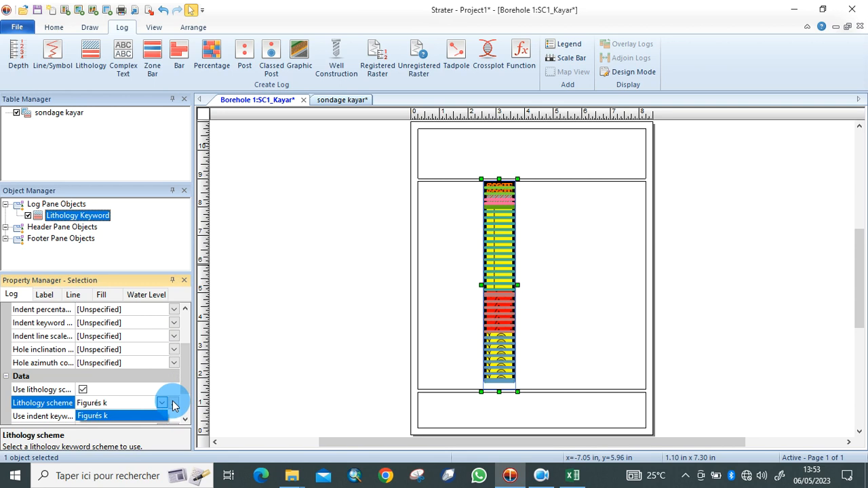
{"action": "left_click", "coordinate": [174, 405]}
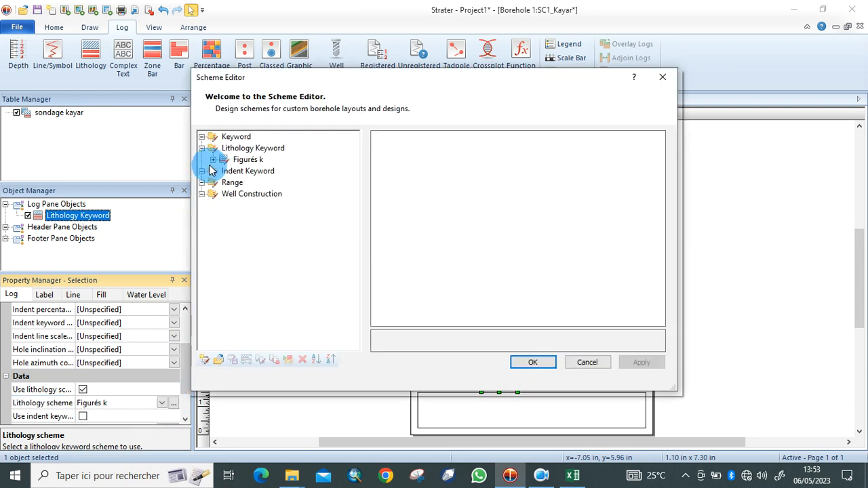
{"action": "left_click", "coordinate": [213, 160]}
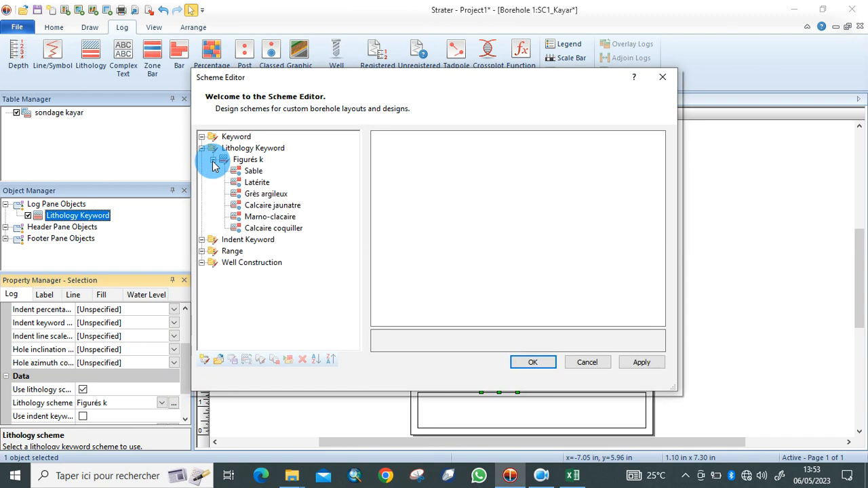
{"action": "left_click", "coordinate": [250, 170]}
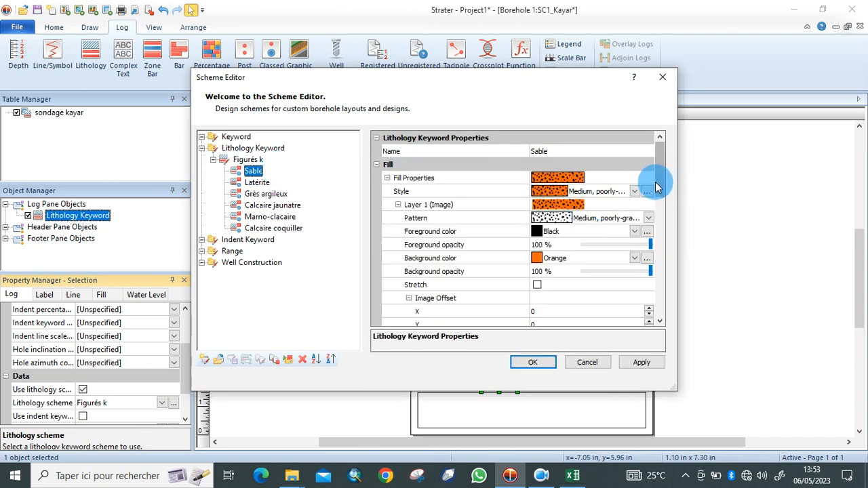
{"action": "left_click_drag", "start_coordinate": [659, 189], "coordinate": [635, 229]}
{"action": "left_click", "coordinate": [634, 218]}
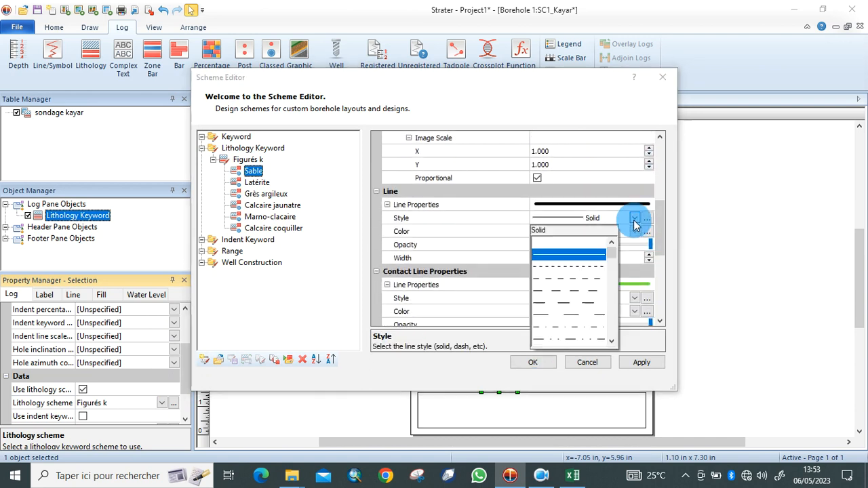
{"action": "left_click", "coordinate": [597, 245]}
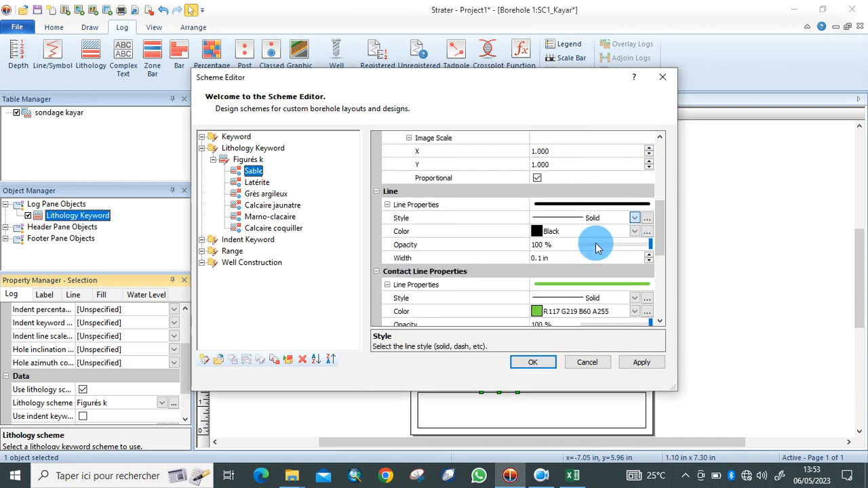
{"action": "left_click", "coordinate": [634, 298]}
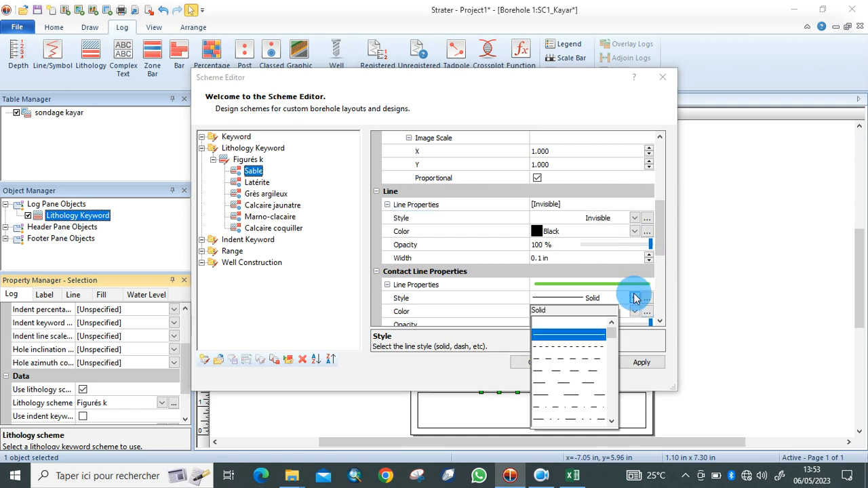
{"action": "left_click", "coordinate": [582, 325]}
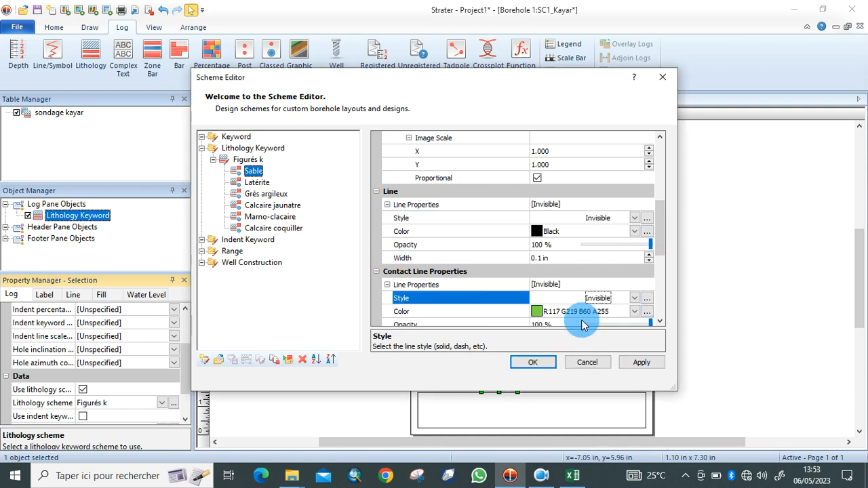
{"action": "left_click", "coordinate": [639, 363]}
{"action": "left_click", "coordinate": [253, 171]}
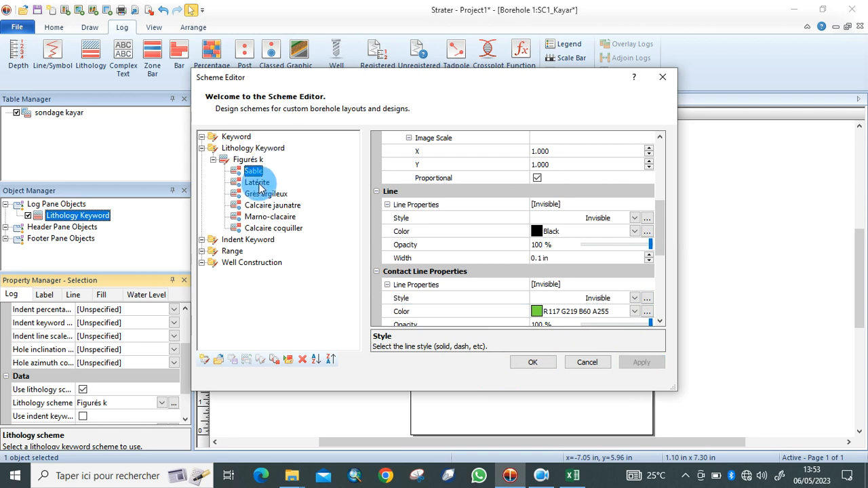
Set Latérite's outline and contact line styles to Invisible and apply.
{"action": "left_click", "coordinate": [258, 183]}
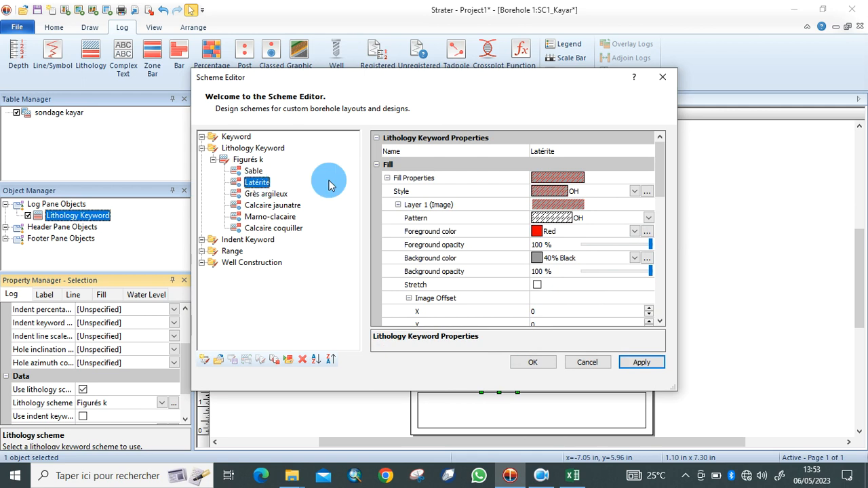
{"action": "left_click_drag", "start_coordinate": [661, 188], "coordinate": [665, 242]}
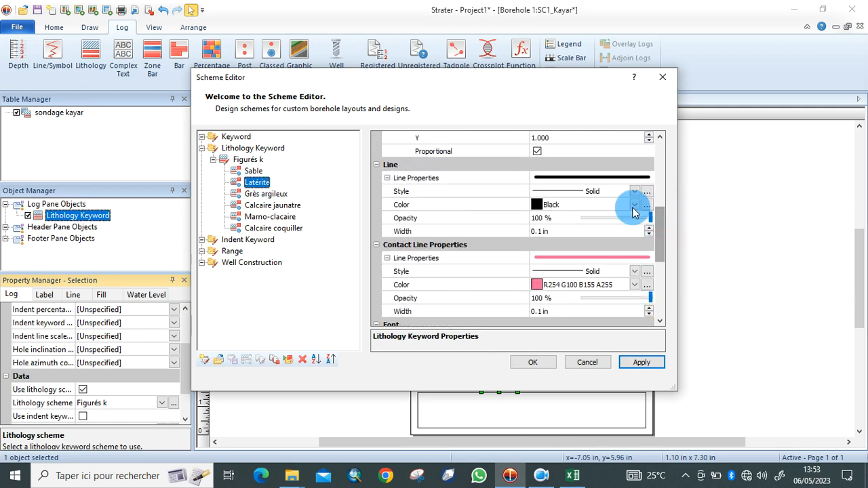
{"action": "left_click", "coordinate": [635, 191]}
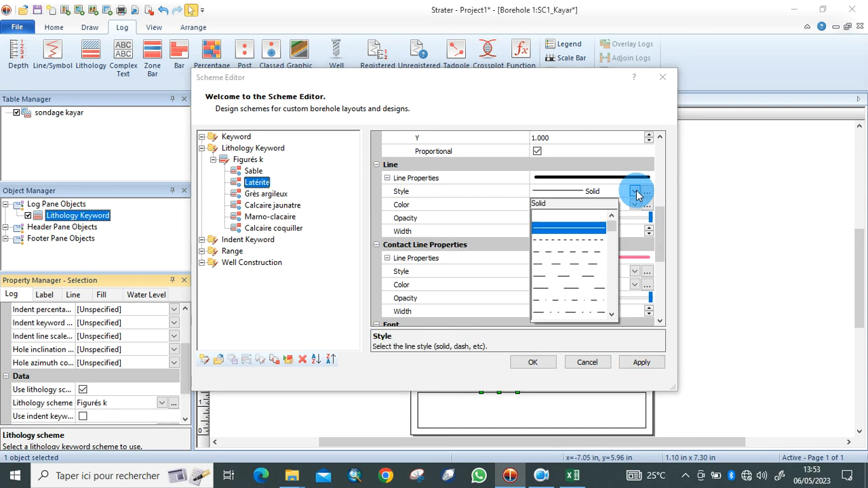
{"action": "left_click", "coordinate": [582, 214]}
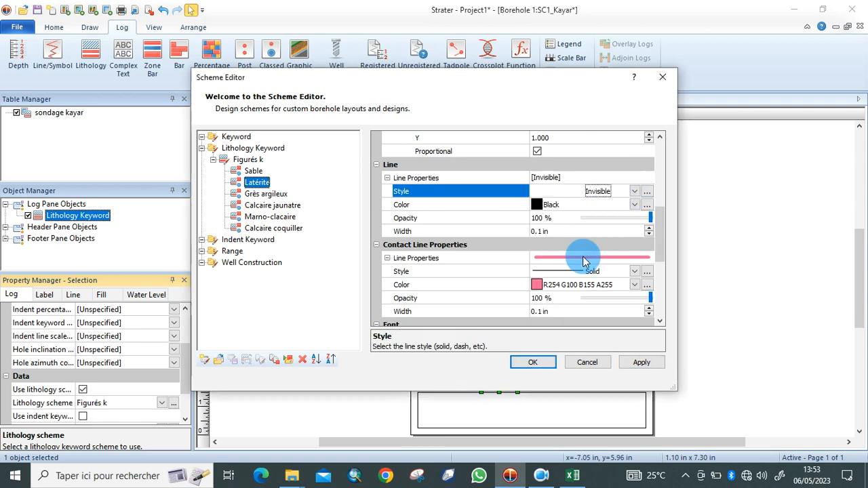
{"action": "left_click", "coordinate": [635, 271]}
{"action": "left_click", "coordinate": [576, 297]}
{"action": "left_click", "coordinate": [627, 360]}
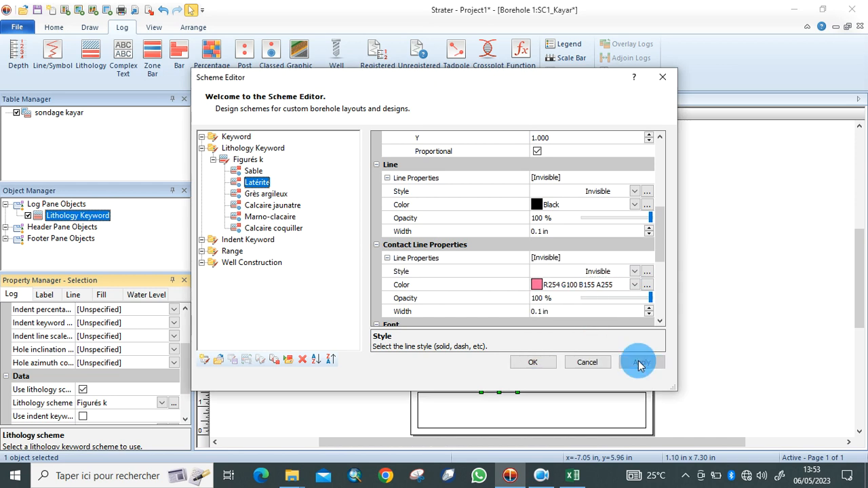
Set Grès argileux's outline and contact line styles to Invisible and apply.
{"action": "left_click", "coordinate": [280, 195]}
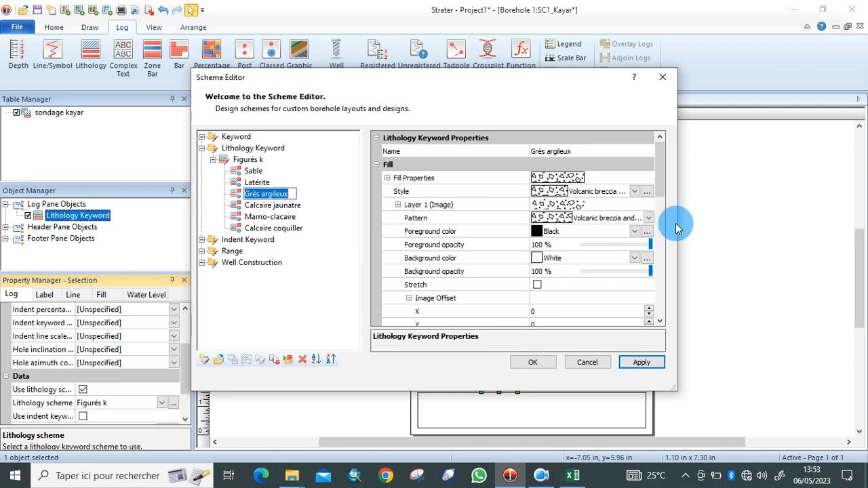
{"action": "left_click_drag", "start_coordinate": [661, 177], "coordinate": [643, 231]}
{"action": "left_click", "coordinate": [643, 231]}
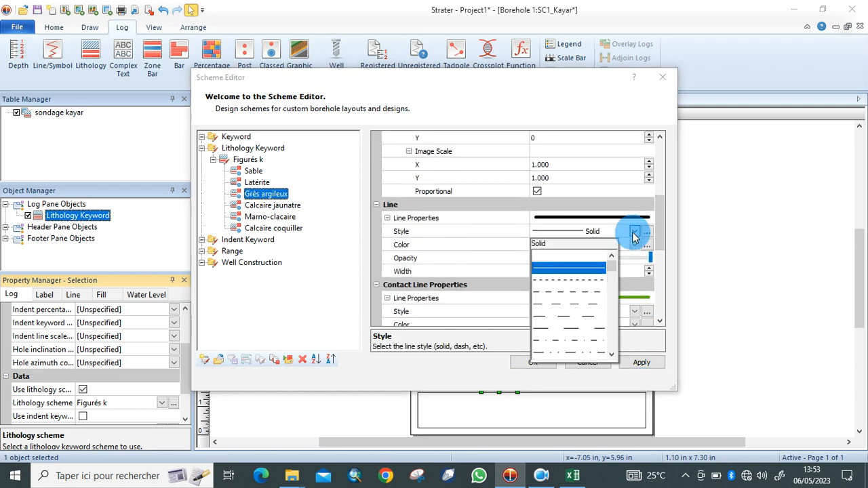
{"action": "left_click", "coordinate": [583, 243]}
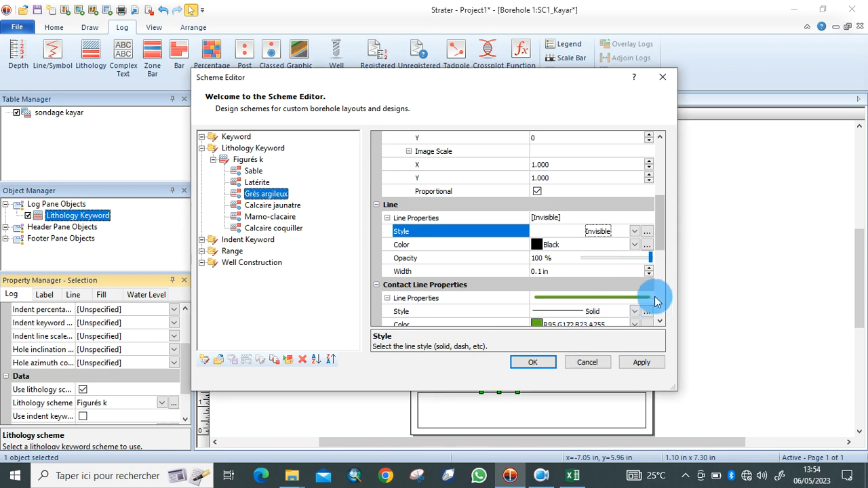
{"action": "left_click", "coordinate": [636, 312]}
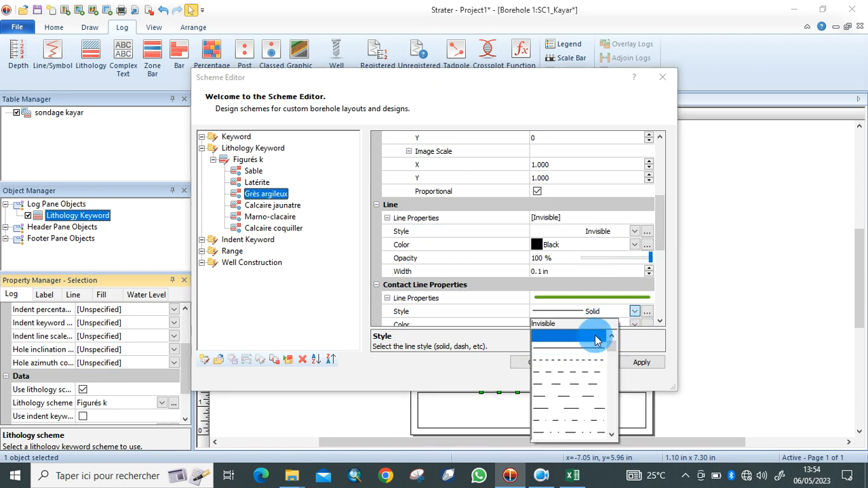
{"action": "left_click", "coordinate": [563, 323]}
{"action": "left_click", "coordinate": [655, 361]}
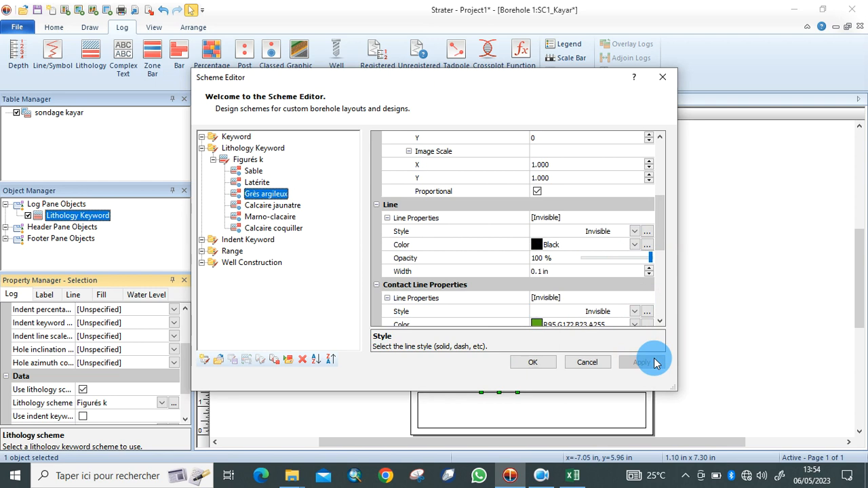
Set Calcaire jaunatre's outline and contact line styles to Invisible and apply.
{"action": "left_click", "coordinate": [283, 207]}
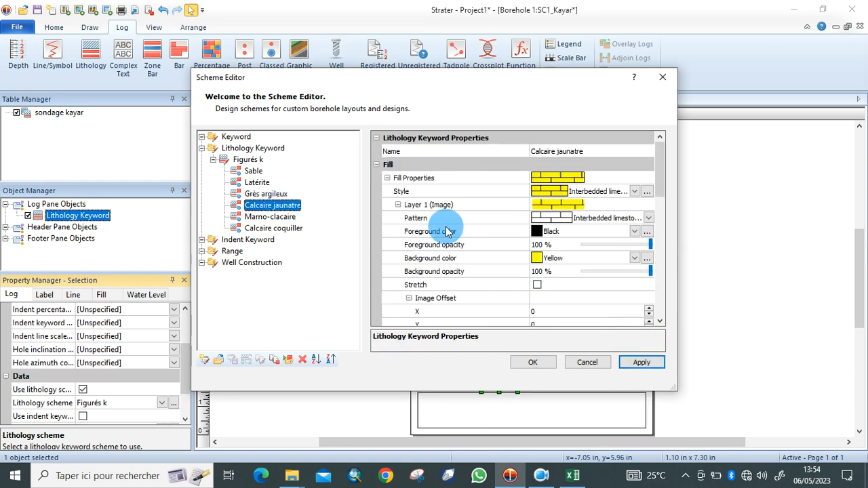
{"action": "left_click_drag", "start_coordinate": [659, 180], "coordinate": [647, 234]}
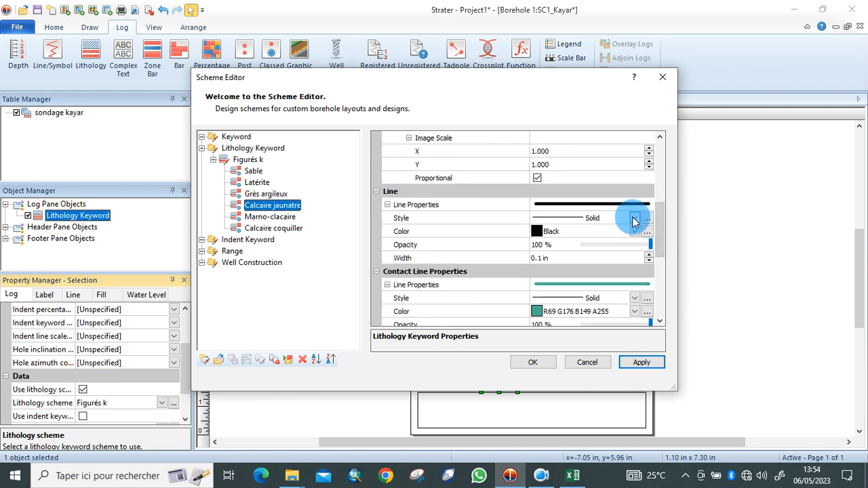
{"action": "left_click", "coordinate": [634, 220]}
{"action": "left_click", "coordinate": [595, 246]}
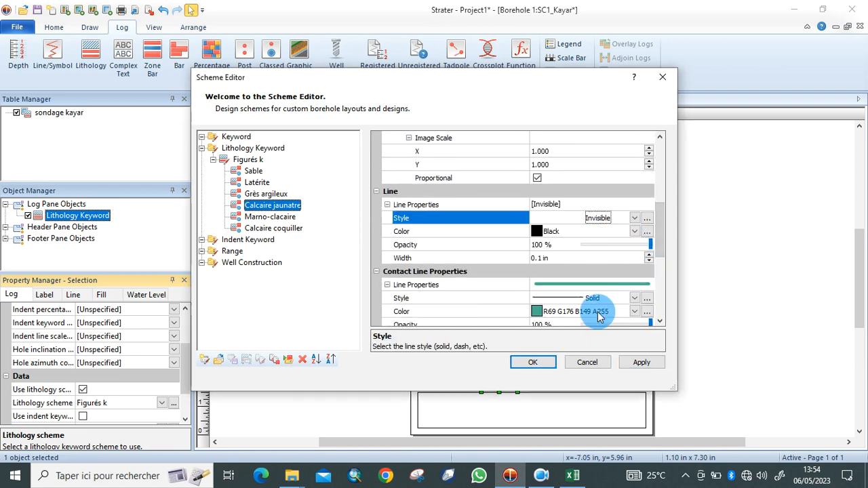
{"action": "left_click", "coordinate": [636, 299]}
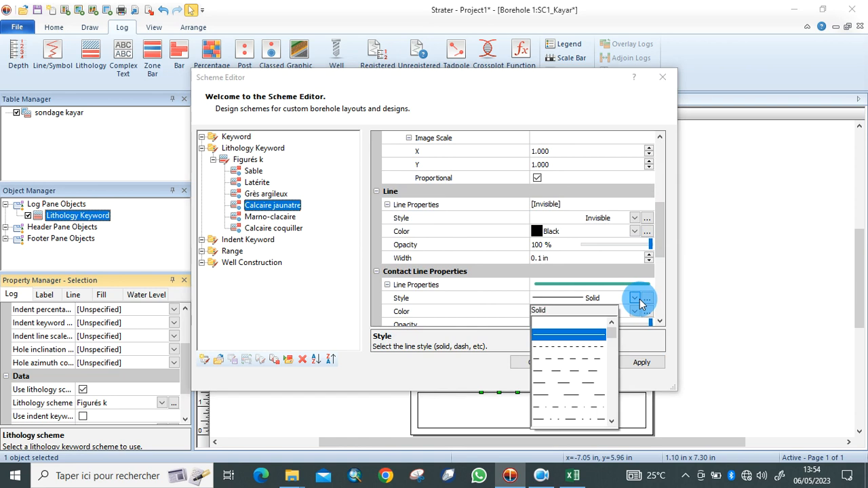
{"action": "left_click", "coordinate": [577, 328]}
{"action": "left_click", "coordinate": [642, 362]}
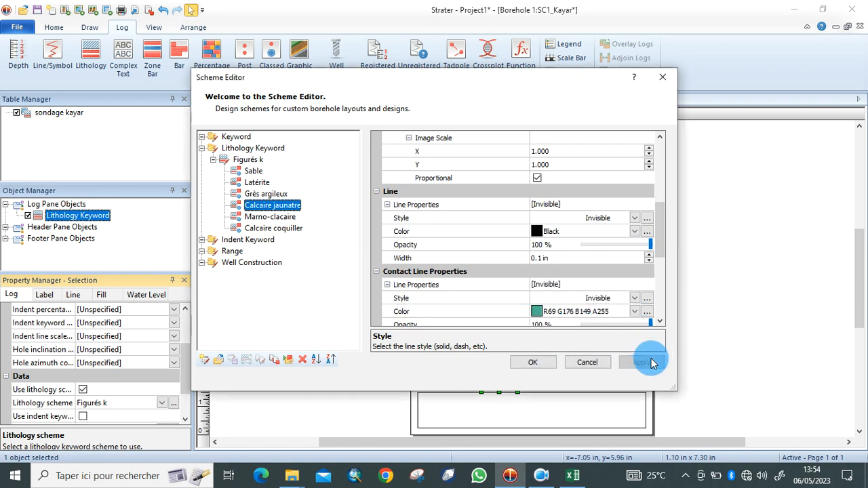
Set Marno-clacaire's outline and contact line styles to Invisible and apply.
{"action": "left_click", "coordinate": [283, 218]}
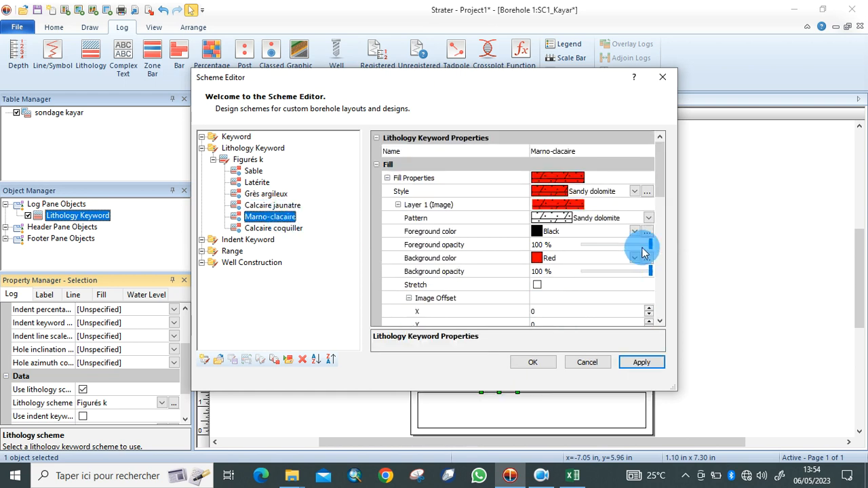
{"action": "left_click_drag", "start_coordinate": [661, 174], "coordinate": [665, 240]}
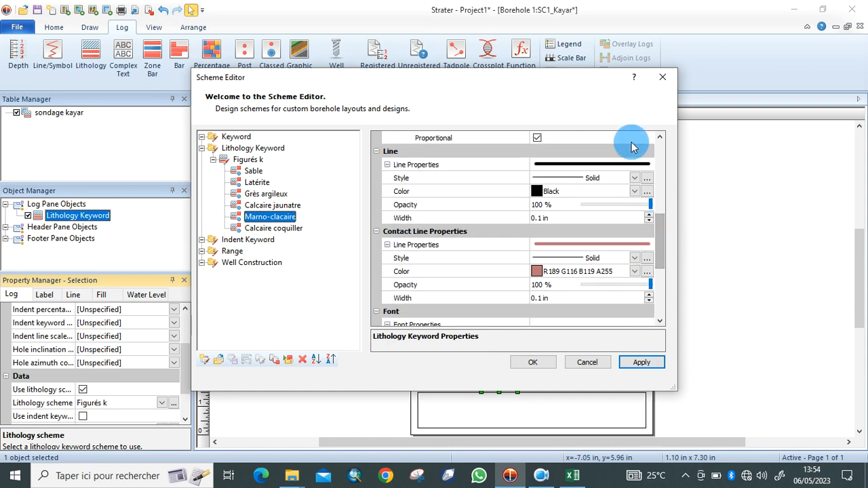
{"action": "left_click", "coordinate": [635, 181]}
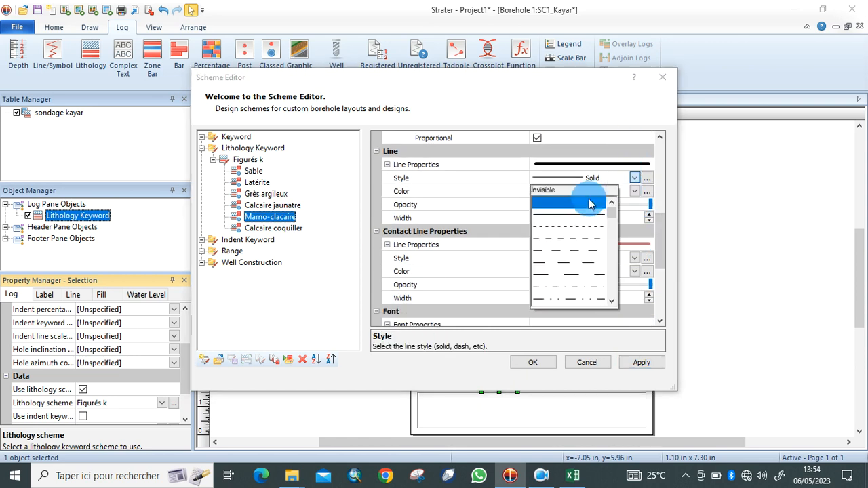
{"action": "left_click", "coordinate": [590, 189]}
{"action": "left_click", "coordinate": [635, 260]}
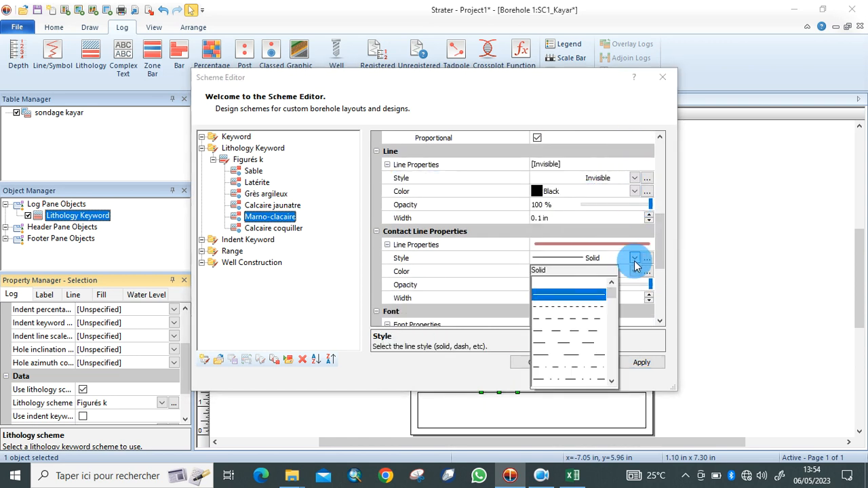
{"action": "left_click", "coordinate": [583, 287]}
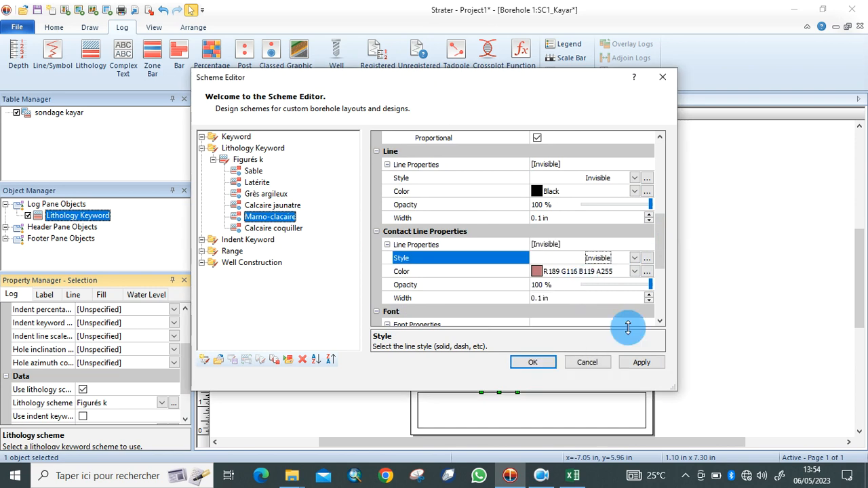
{"action": "left_click", "coordinate": [641, 362]}
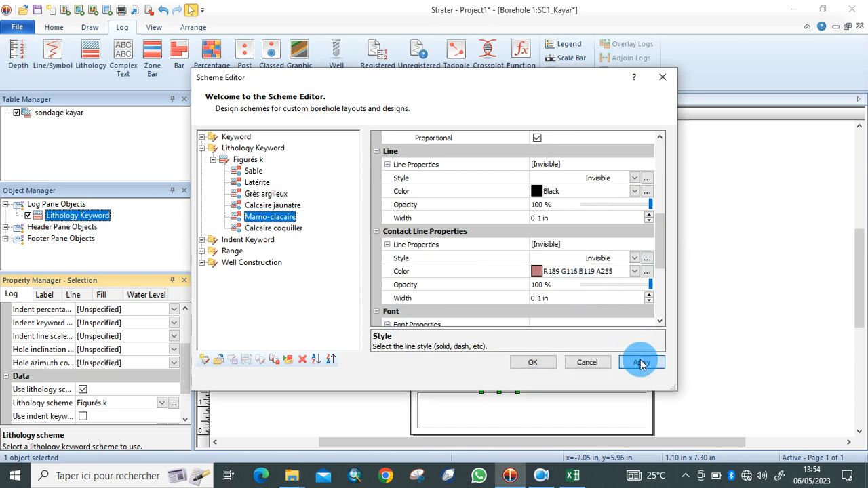
Make Calcaire coquiller's outline and contact lines Invisible, then apply and close the editor.
{"action": "left_click", "coordinate": [274, 228]}
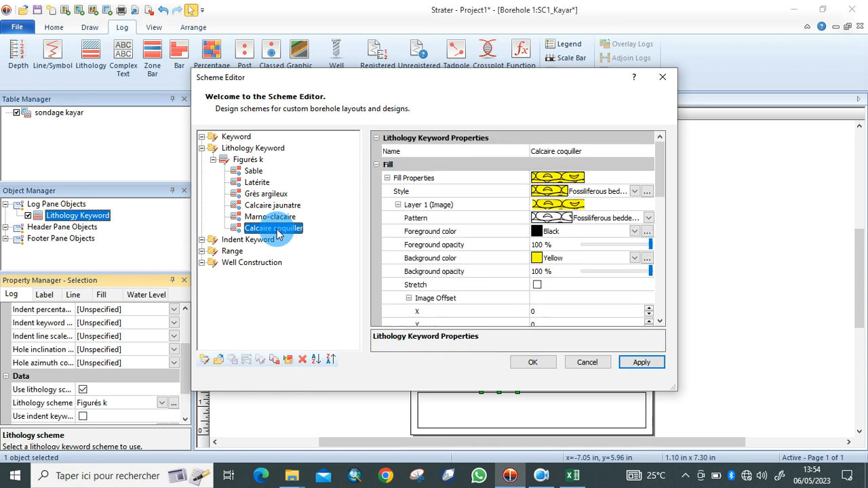
{"action": "left_click_drag", "start_coordinate": [658, 190], "coordinate": [661, 270]}
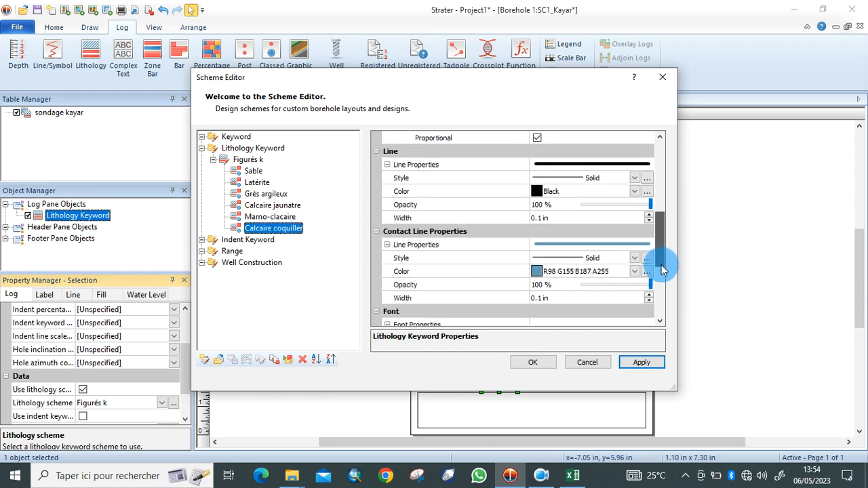
{"action": "left_click", "coordinate": [635, 182]}
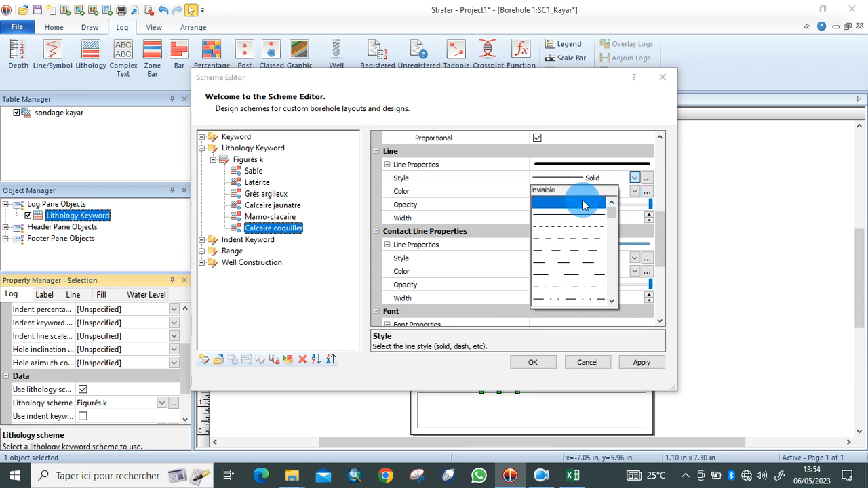
{"action": "left_click", "coordinate": [562, 189]}
{"action": "left_click", "coordinate": [635, 259]}
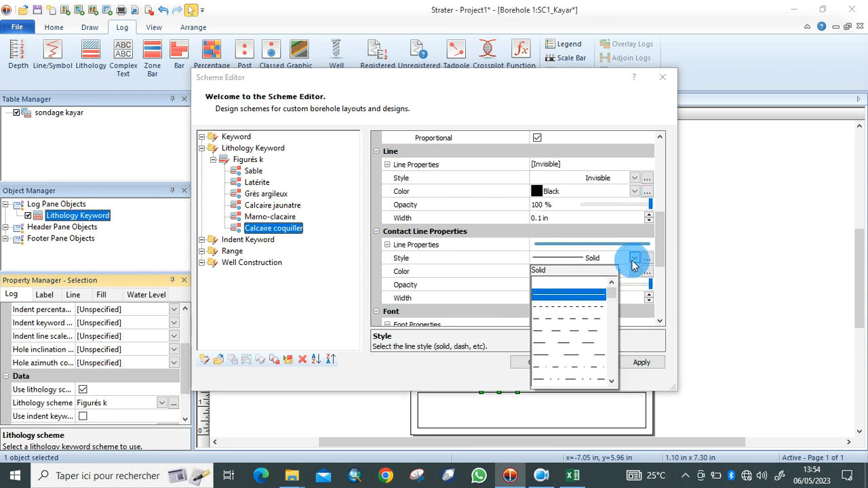
{"action": "left_click", "coordinate": [579, 285]}
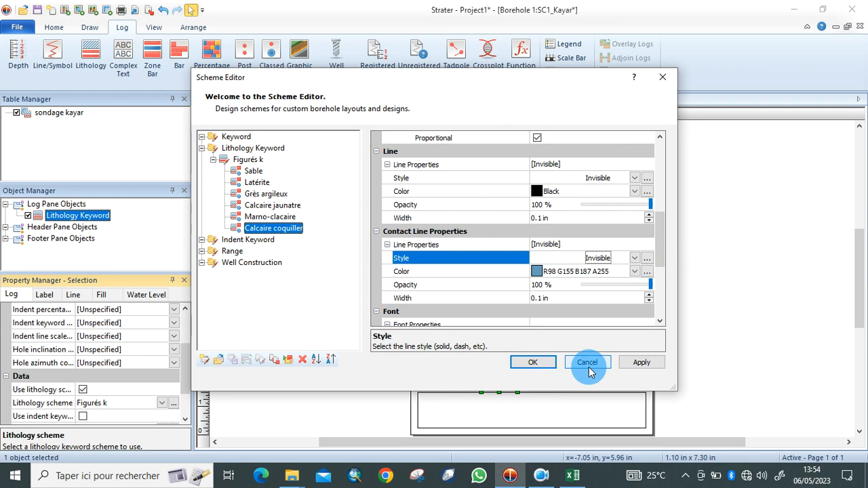
{"action": "left_click", "coordinate": [641, 366]}
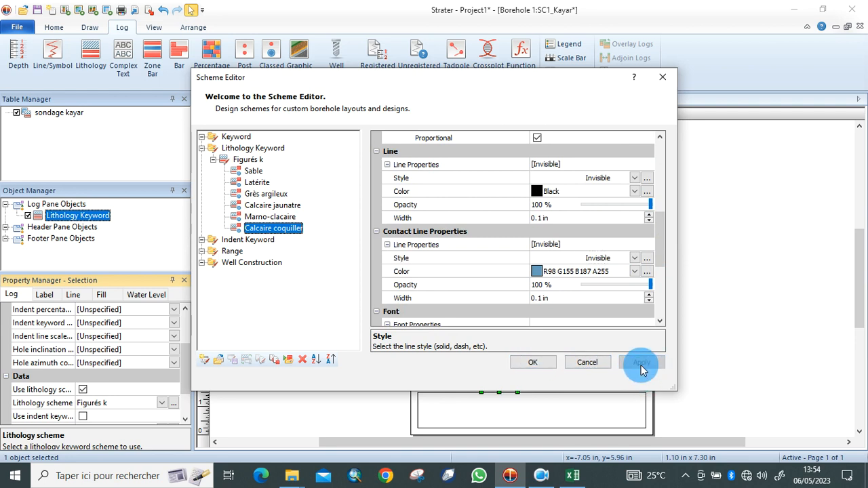
{"action": "left_click", "coordinate": [547, 365]}
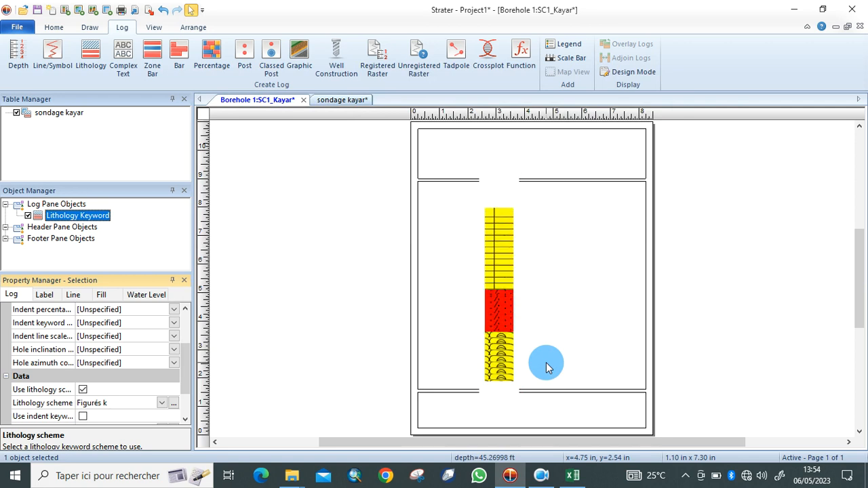
Nudge the Lithology Keyword column slightly to the right within the log pane.
{"action": "left_click", "coordinate": [574, 303]}
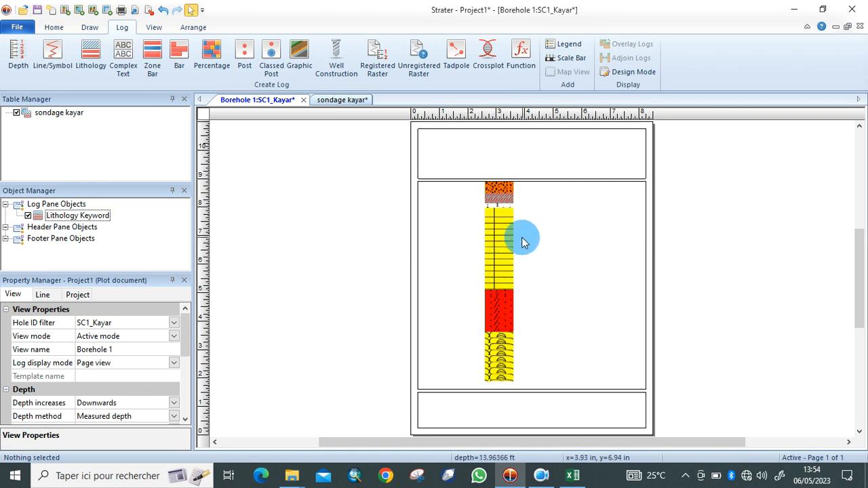
{"action": "left_click_drag", "start_coordinate": [504, 278], "coordinate": [523, 278]}
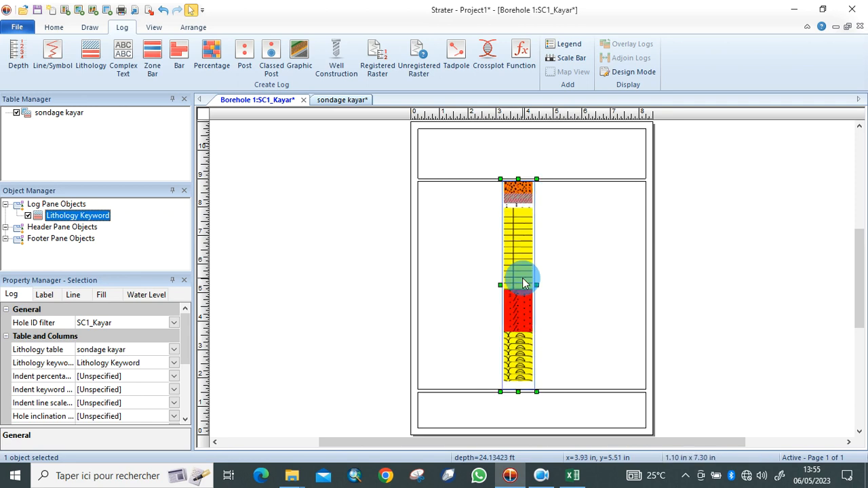
{"action": "left_click", "coordinate": [571, 299]}
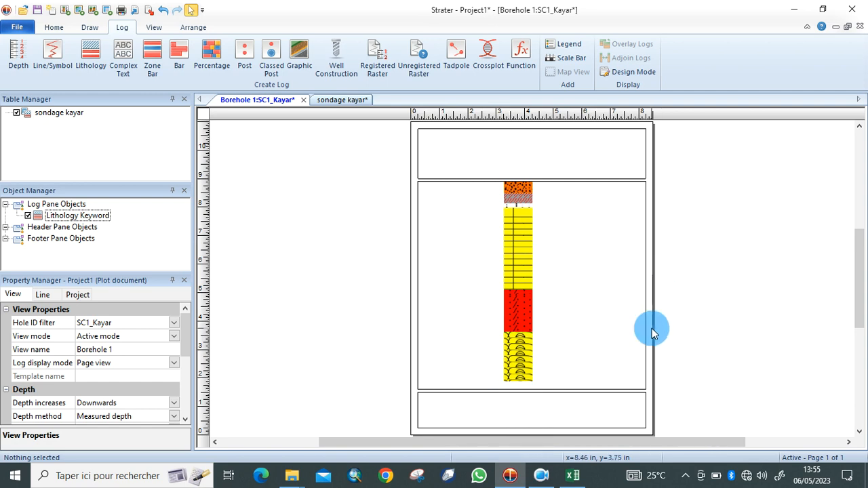
{"action": "left_click", "coordinate": [93, 27]}
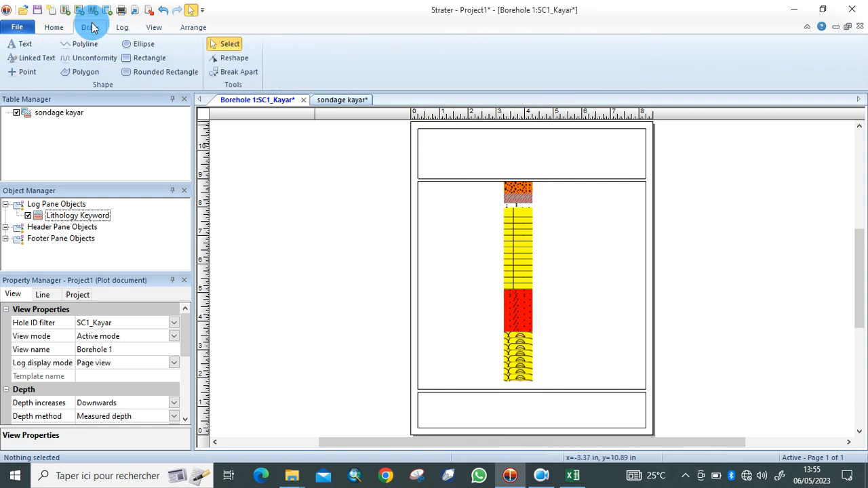
Add the header title 'Log stratigraphique Kayar' in bold, centred, 24 pt Times New Roman.
{"action": "left_click", "coordinate": [27, 42]}
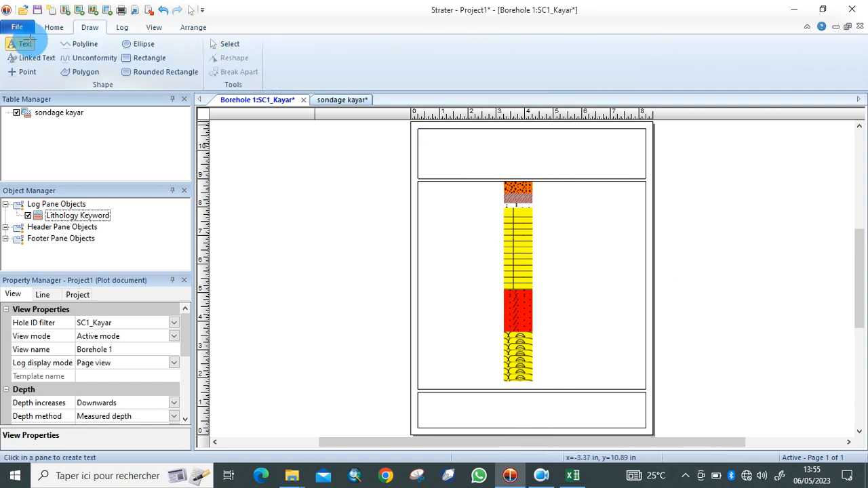
{"action": "left_click", "coordinate": [453, 140]}
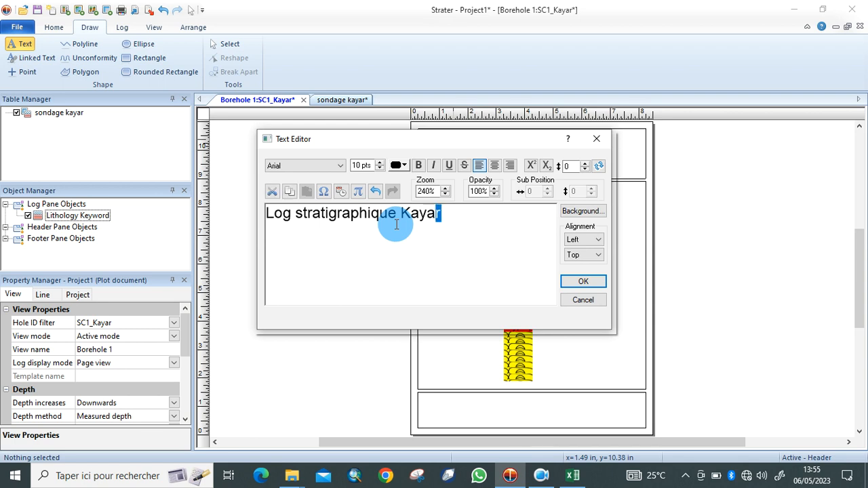
{"action": "key", "text": "shift+Left"}
{"action": "key", "text": "shift+Left"}
{"action": "key", "text": "shift+Left"}
{"action": "key", "text": "shift+Left"}
{"action": "key", "text": "shift+Left"}
{"action": "key", "text": "shift+Left"}
{"action": "key", "text": "shift+Left"}
{"action": "key", "text": "shift+Left"}
{"action": "key", "text": "shift+Left"}
{"action": "key", "text": "shift+Left"}
{"action": "key", "text": "shift+Left"}
{"action": "key", "text": "shift+Left"}
{"action": "key", "text": "shift+Left"}
{"action": "key", "text": "shift+Left"}
{"action": "key", "text": "shift+Left"}
{"action": "key", "text": "shift+Left"}
{"action": "key", "text": "shift+Left"}
{"action": "key", "text": "shift+Left"}
{"action": "key", "text": "shift+Left"}
{"action": "key", "text": "shift+Left"}
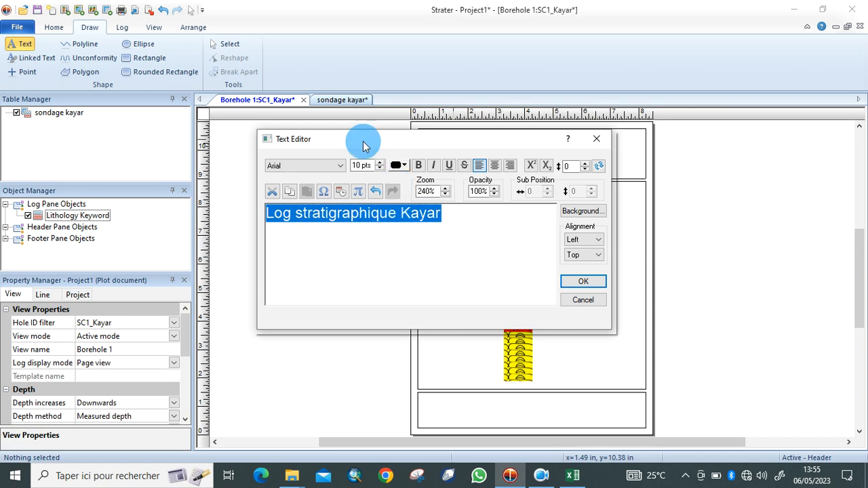
{"action": "left_click", "coordinate": [341, 165]}
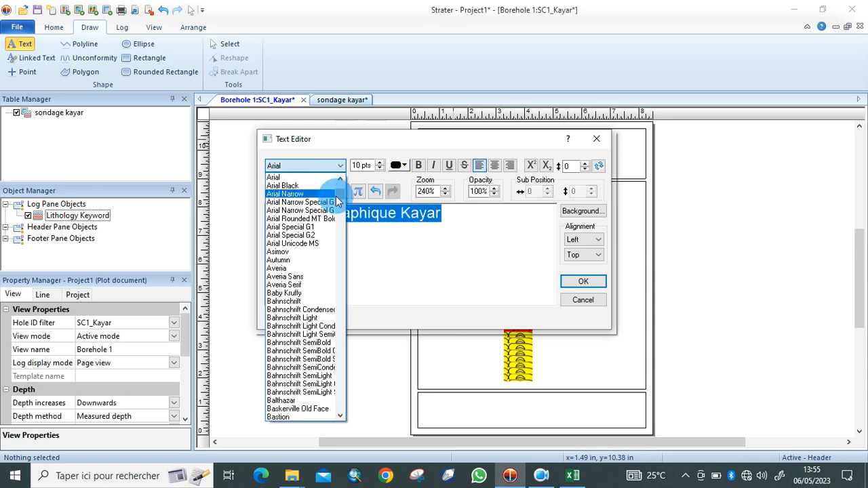
{"action": "left_click_drag", "start_coordinate": [337, 203], "coordinate": [339, 396]}
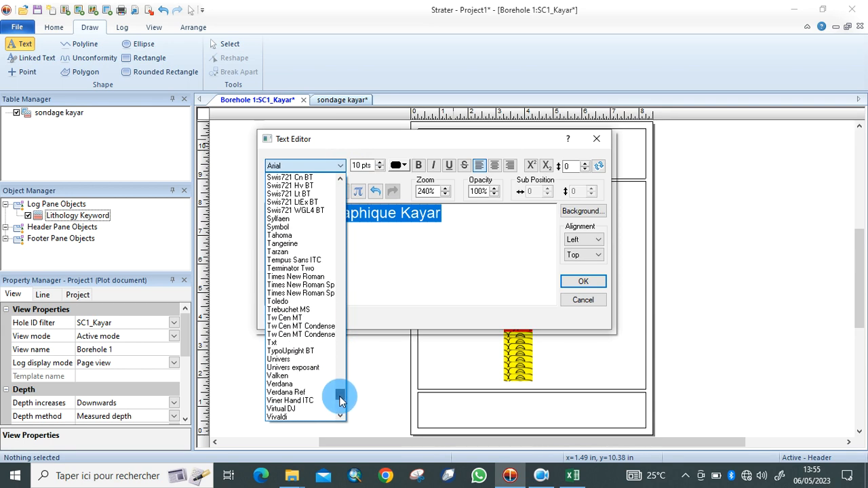
{"action": "left_click", "coordinate": [314, 280]}
{"action": "left_click", "coordinate": [379, 164]}
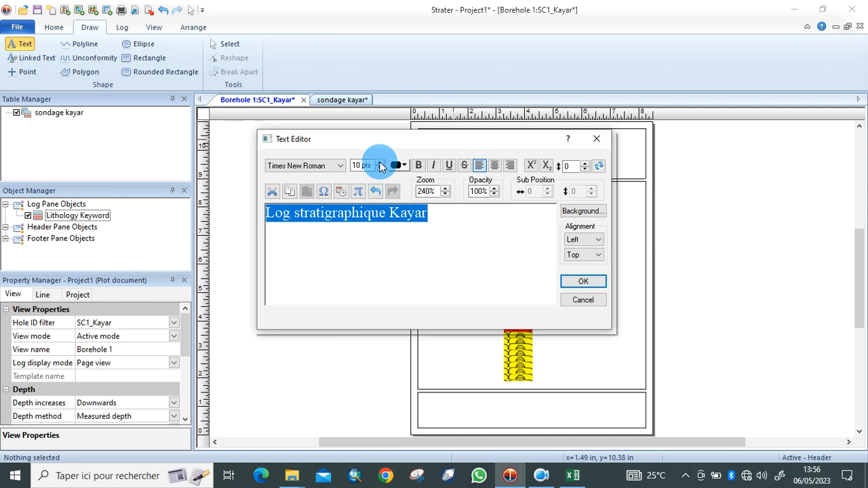
{"action": "left_click", "coordinate": [379, 164]}
{"action": "left_click", "coordinate": [380, 163]}
{"action": "left_click", "coordinate": [379, 163]}
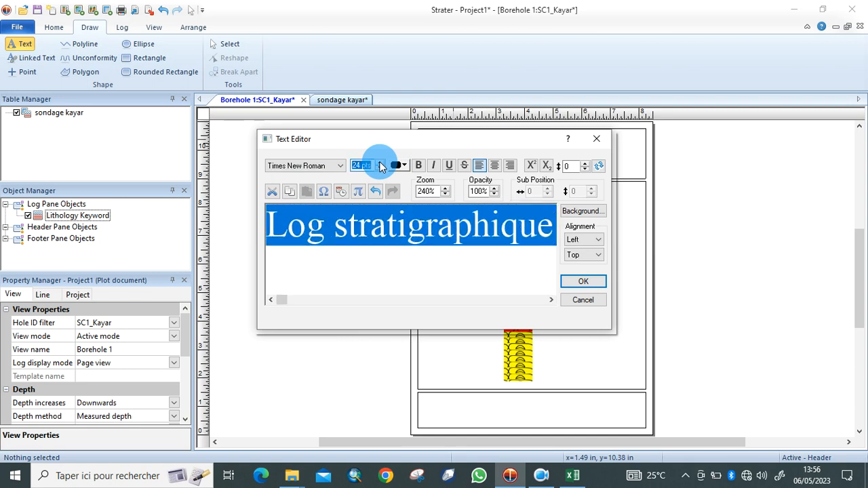
{"action": "left_click", "coordinate": [419, 167]}
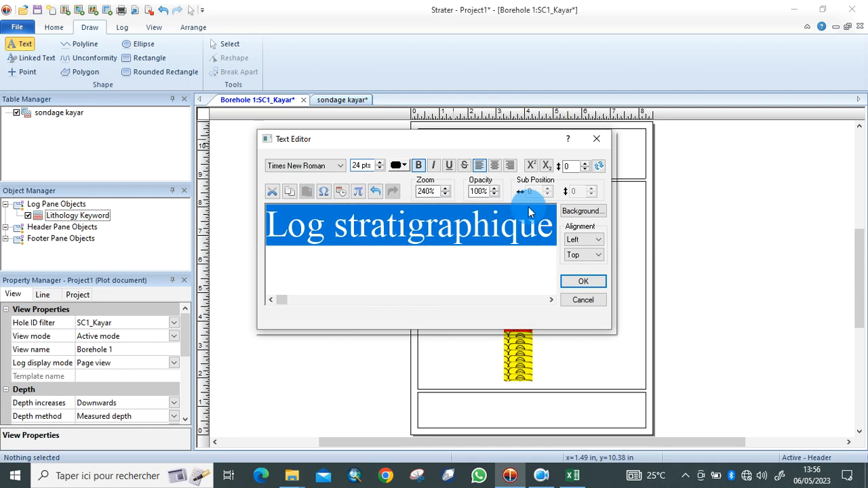
{"action": "left_click", "coordinate": [494, 165]}
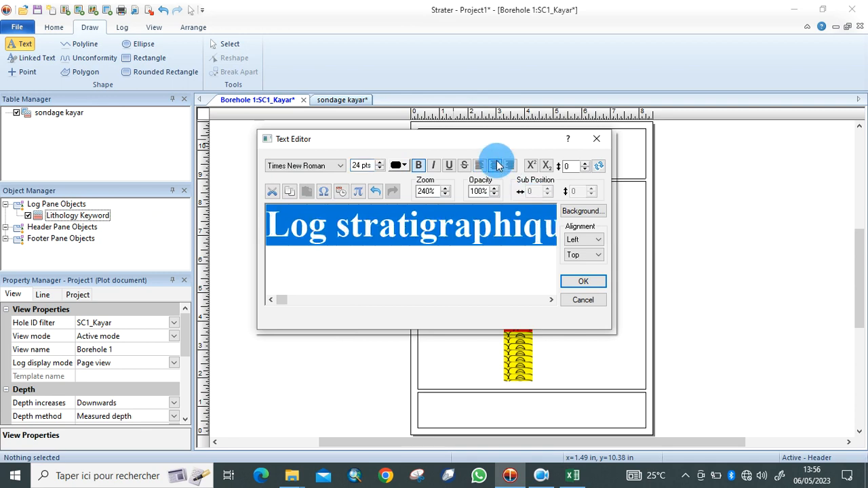
{"action": "left_click", "coordinate": [574, 281]}
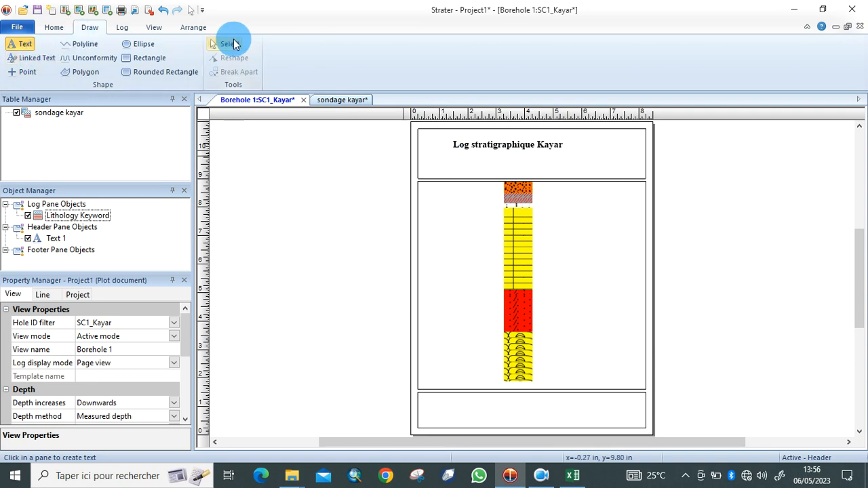
Move the title toward the middle of the header.
{"action": "left_click", "coordinate": [231, 43]}
{"action": "left_click", "coordinate": [521, 149]}
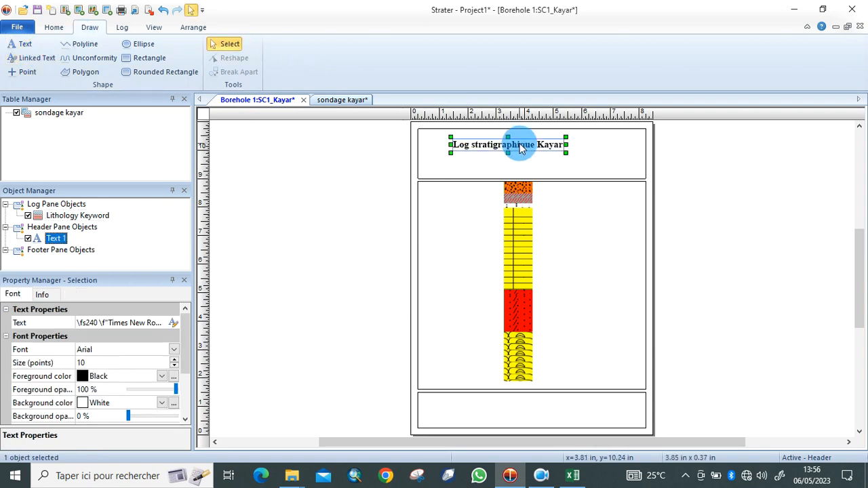
{"action": "double_click", "coordinate": [542, 149]}
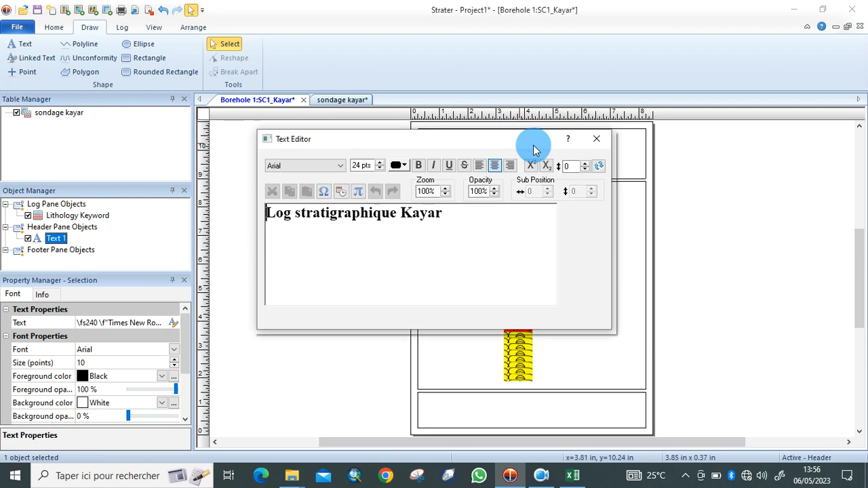
{"action": "left_click", "coordinate": [597, 142]}
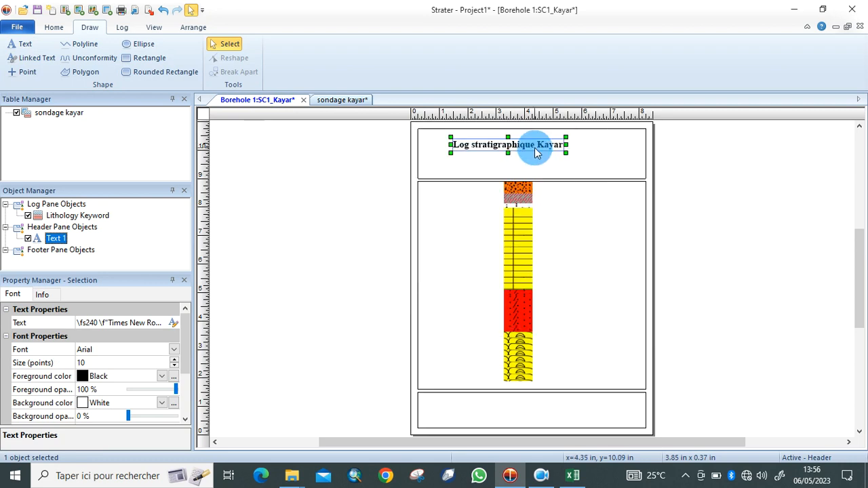
{"action": "left_click_drag", "start_coordinate": [536, 151], "coordinate": [551, 141]}
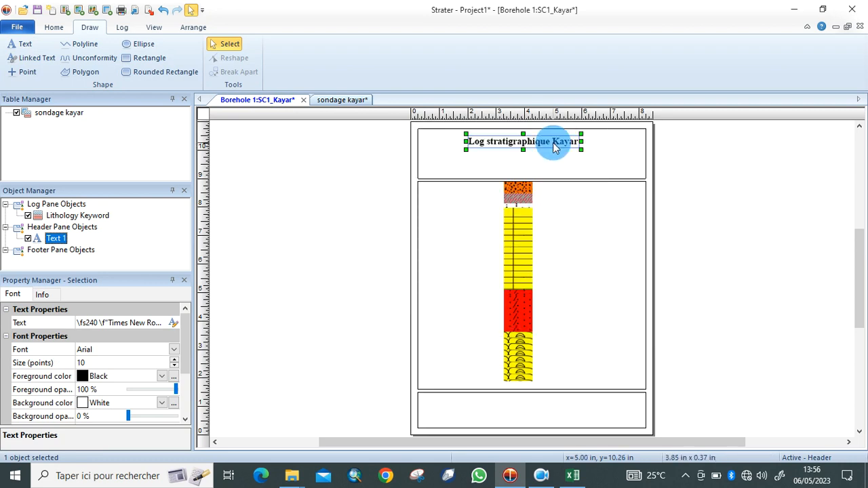
{"action": "left_click", "coordinate": [638, 229]}
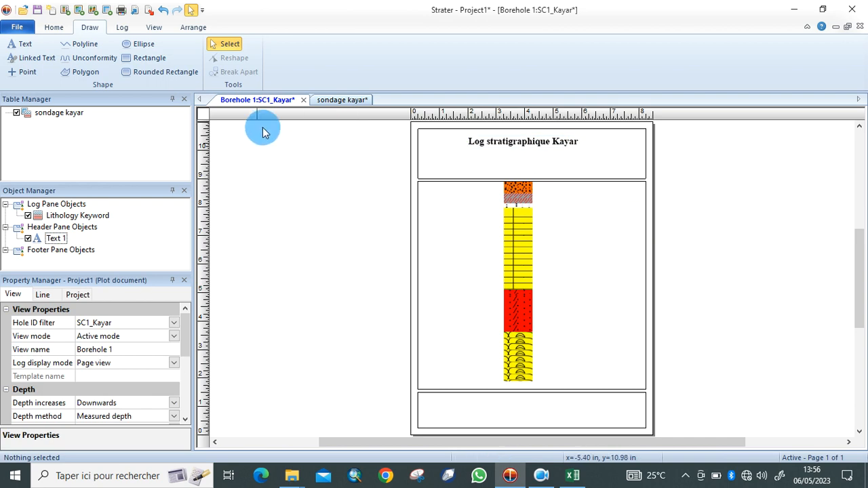
Add a lithology legend to the log pane.
{"action": "left_click", "coordinate": [120, 29]}
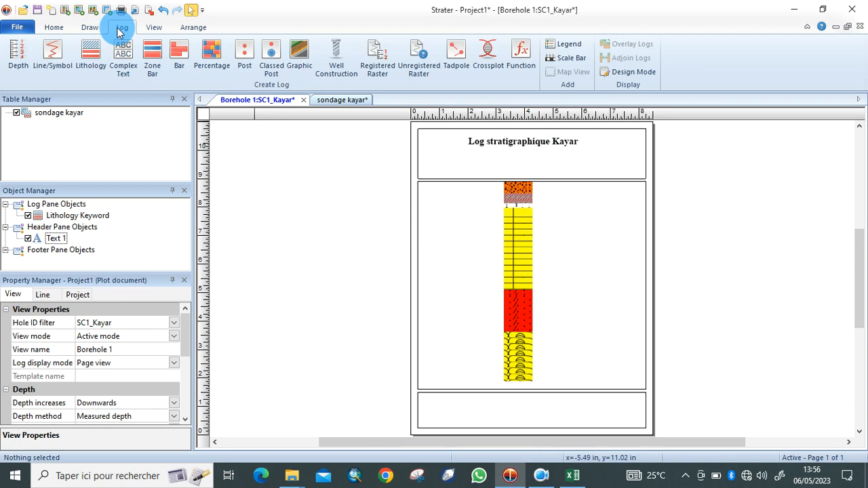
{"action": "left_click", "coordinate": [569, 47]}
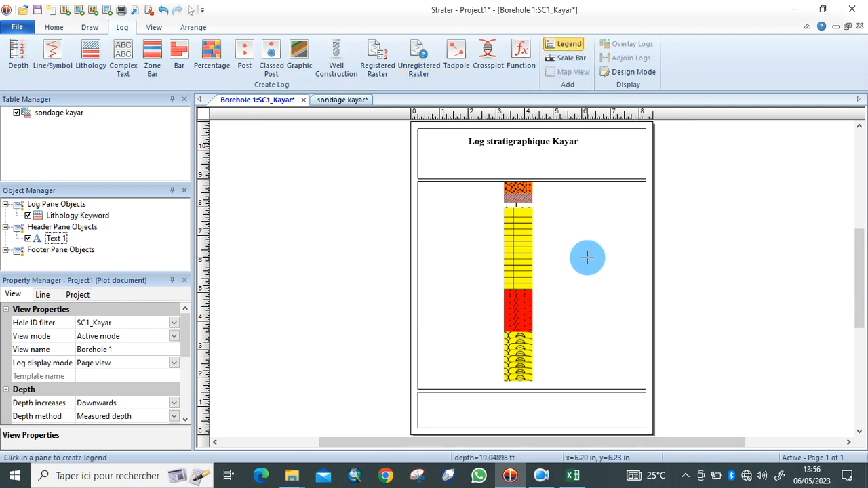
{"action": "left_click", "coordinate": [557, 275]}
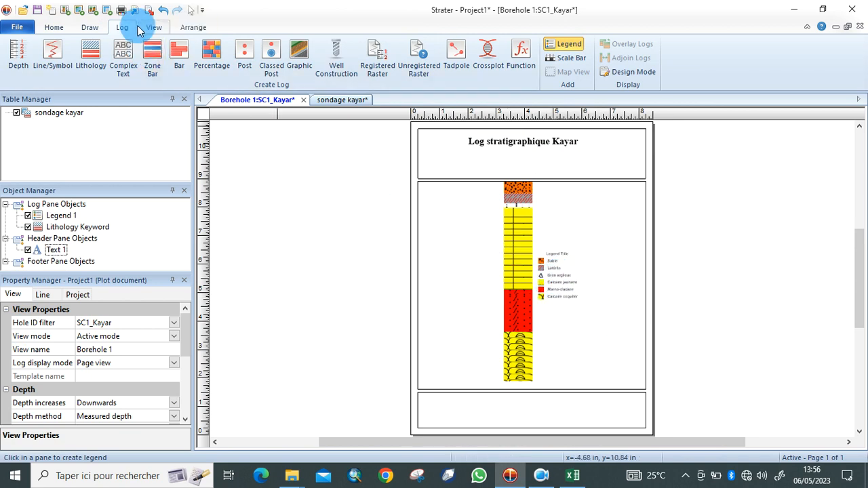
Enlarge the new legend and move it beside the lithology column.
{"action": "left_click", "coordinate": [89, 27]}
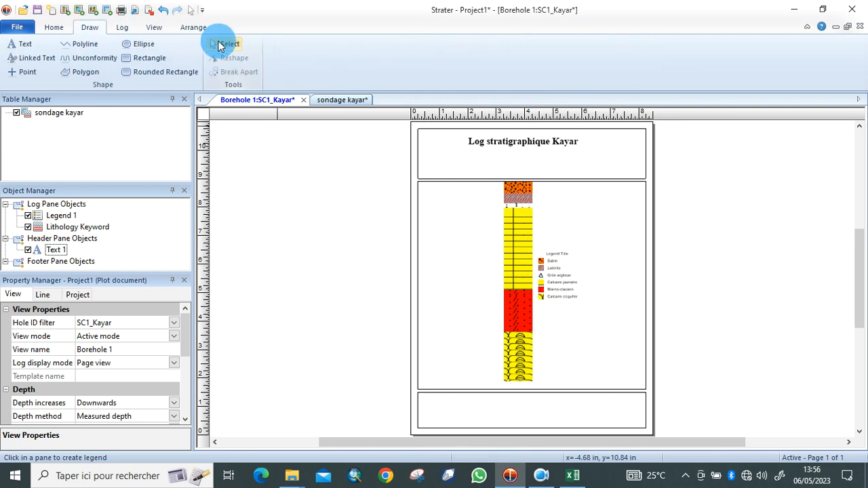
{"action": "left_click", "coordinate": [224, 46]}
{"action": "left_click", "coordinate": [556, 287]}
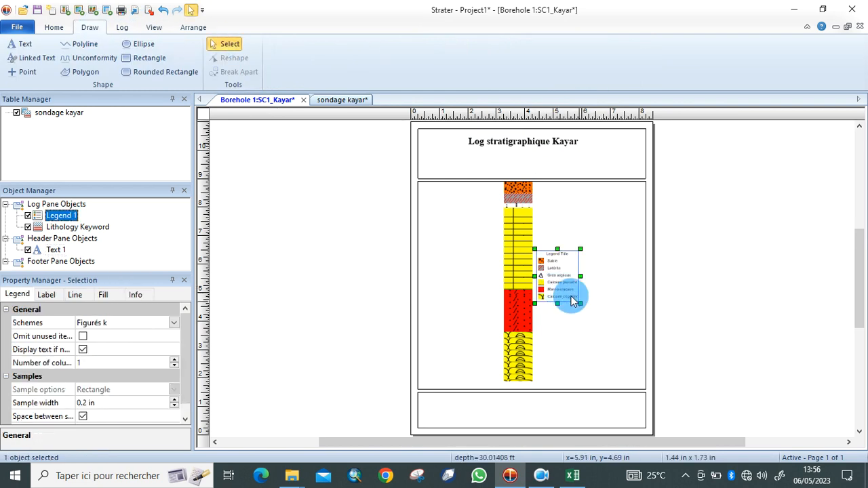
{"action": "left_click_drag", "start_coordinate": [579, 305], "coordinate": [634, 341]}
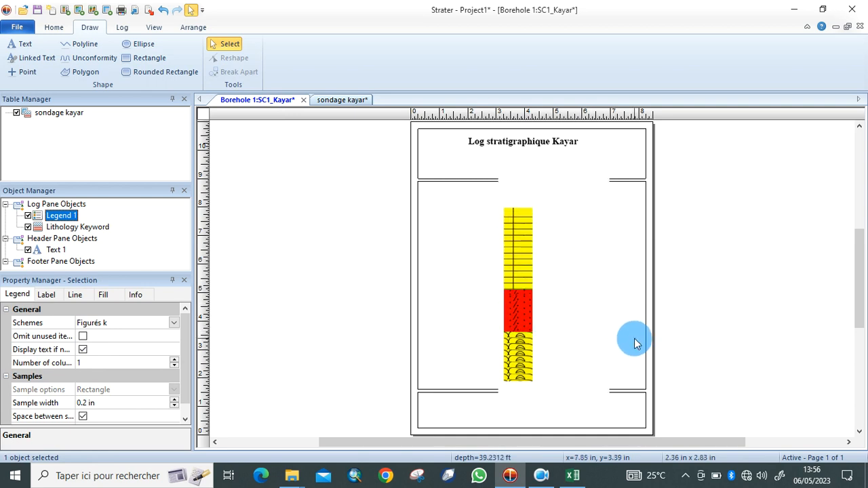
{"action": "left_click_drag", "start_coordinate": [581, 306], "coordinate": [599, 320]}
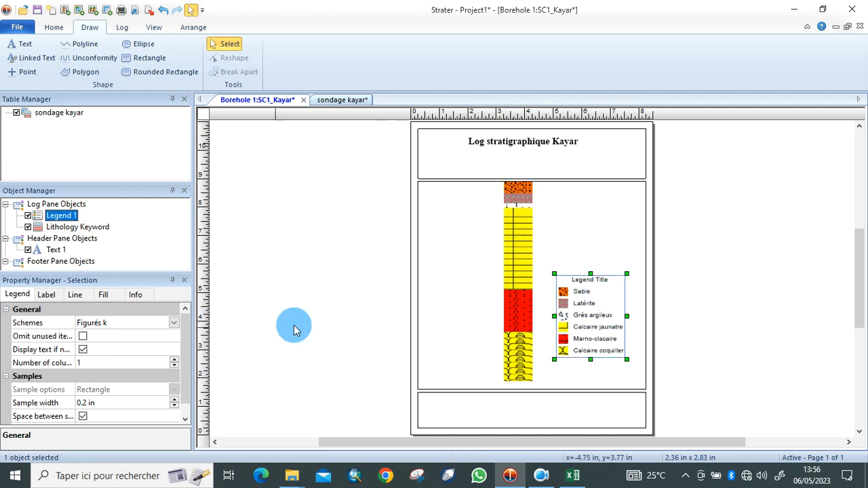
Show the Legend Labels and Legend Title properties for Legend 1.
{"action": "scroll", "coordinate": [189, 354], "scroll_direction": "down", "scroll_amount": 1}
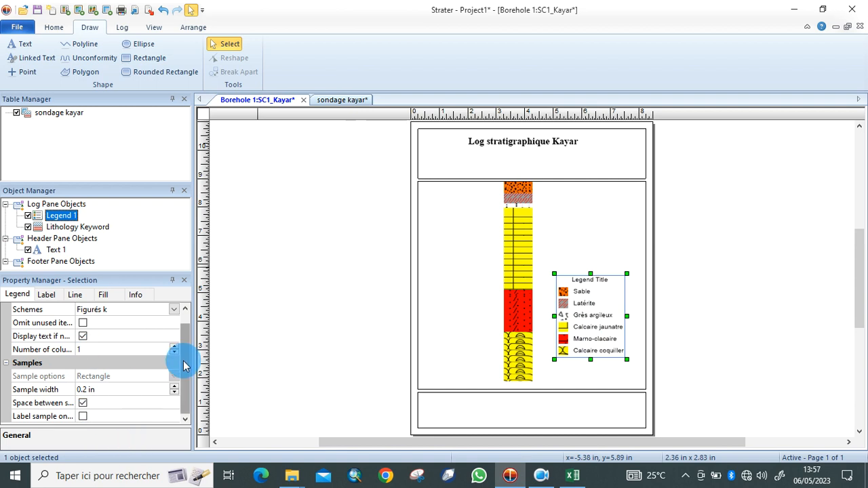
{"action": "left_click_drag", "start_coordinate": [184, 365], "coordinate": [182, 396]}
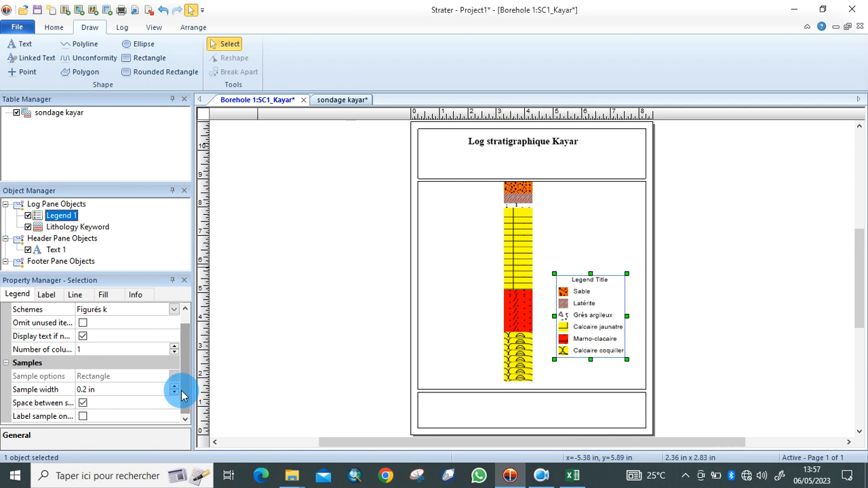
{"action": "left_click", "coordinate": [53, 301]}
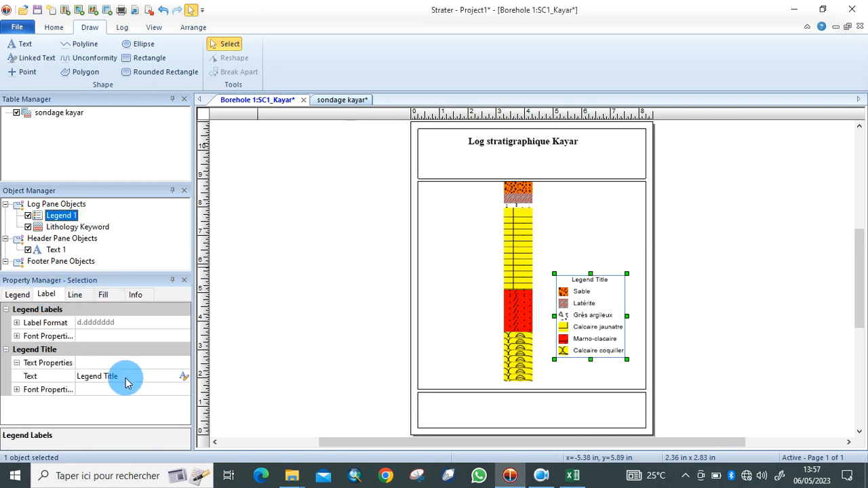
Change the legend title text to 'Lithologie'.
{"action": "left_click", "coordinate": [182, 377]}
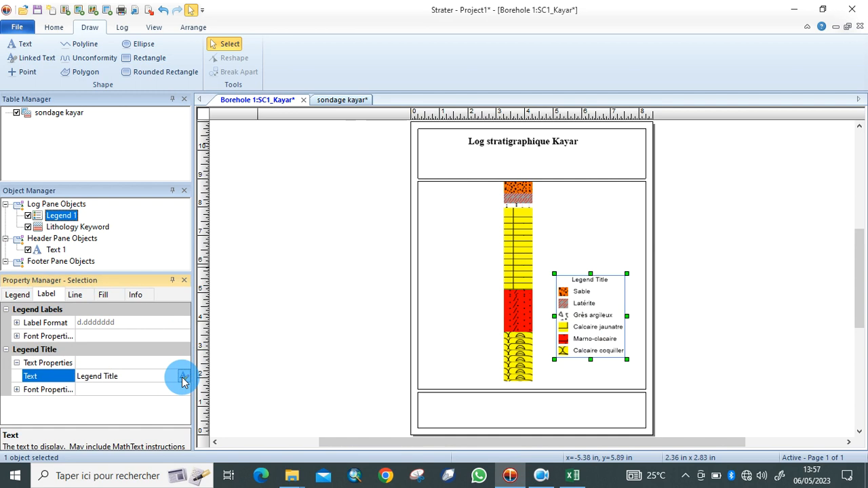
{"action": "left_click", "coordinate": [181, 379]}
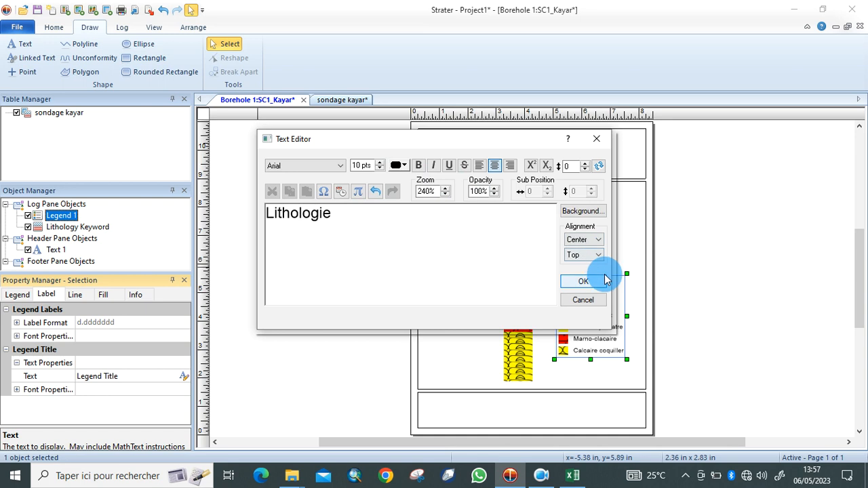
{"action": "left_click", "coordinate": [583, 281]}
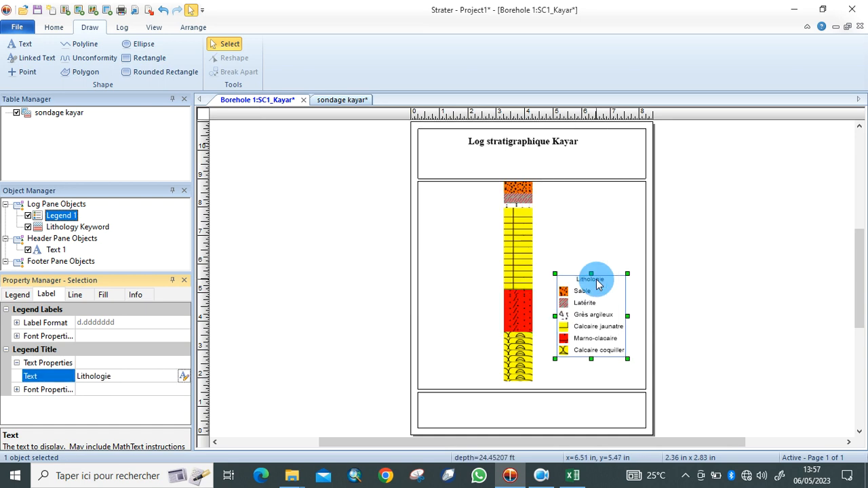
Enlarge the legend box up and to the left, then deselect it.
{"action": "left_click", "coordinate": [554, 274]}
{"action": "left_click_drag", "start_coordinate": [554, 274], "coordinate": [536, 265]}
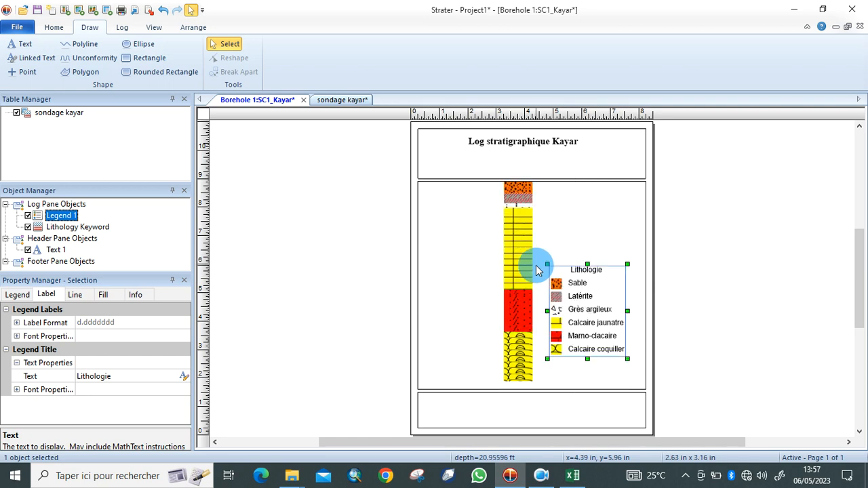
{"action": "left_click", "coordinate": [715, 237]}
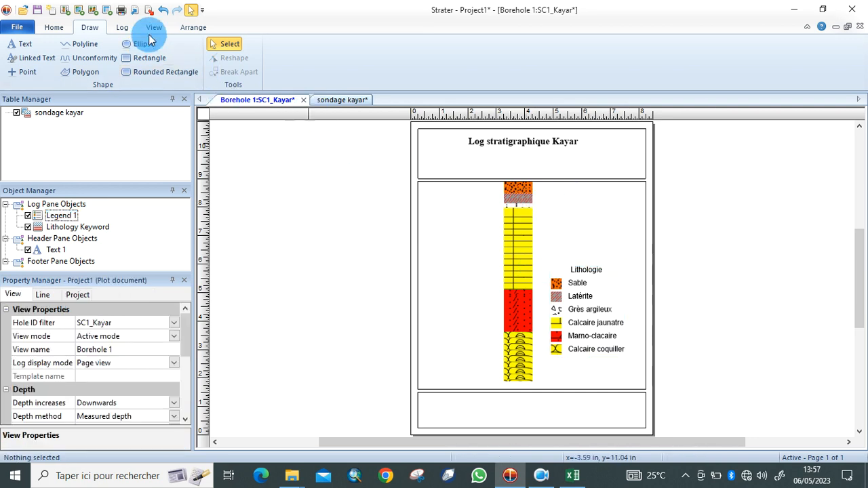
Create a depth log in the log pane and place it next to the lithology column.
{"action": "left_click", "coordinate": [121, 32]}
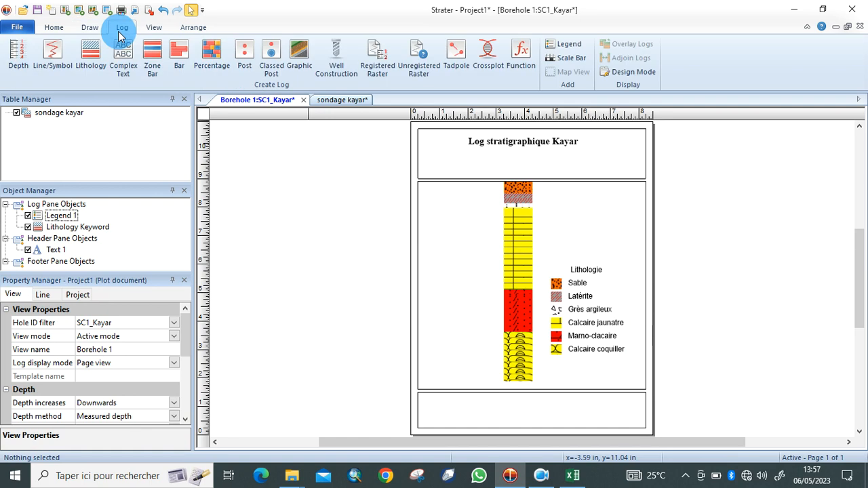
{"action": "left_click", "coordinate": [16, 56]}
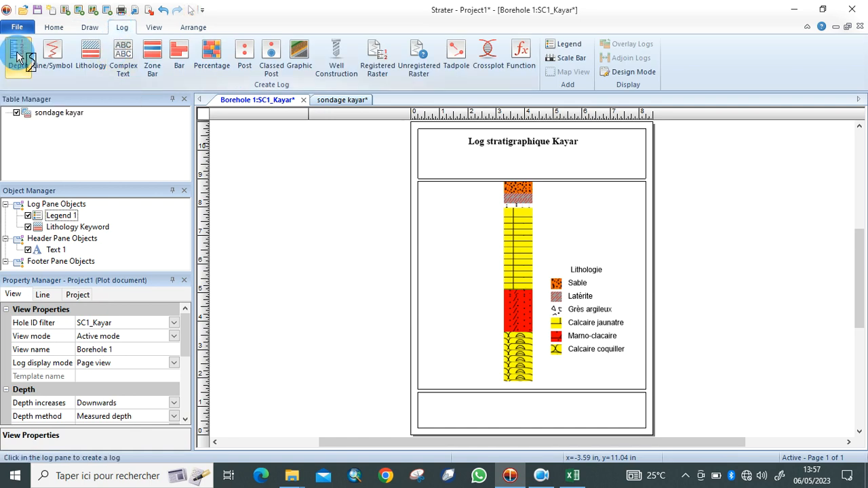
{"action": "left_click", "coordinate": [432, 188]}
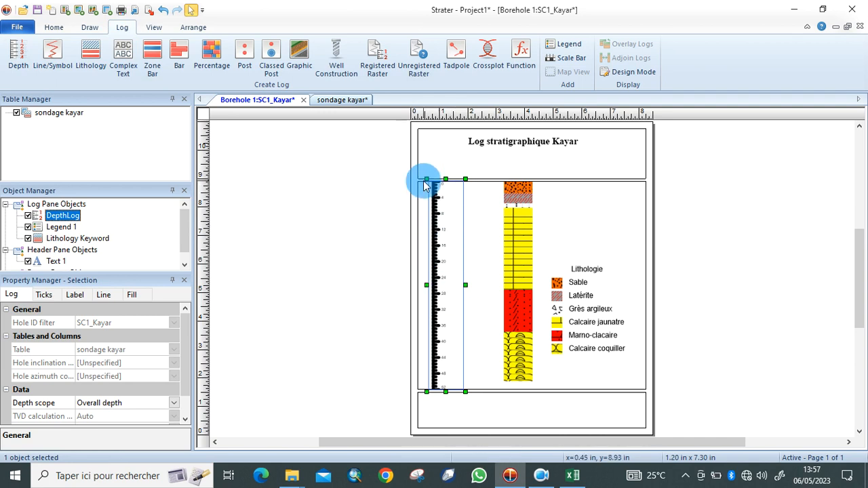
{"action": "left_click_drag", "start_coordinate": [456, 272], "coordinate": [473, 273]}
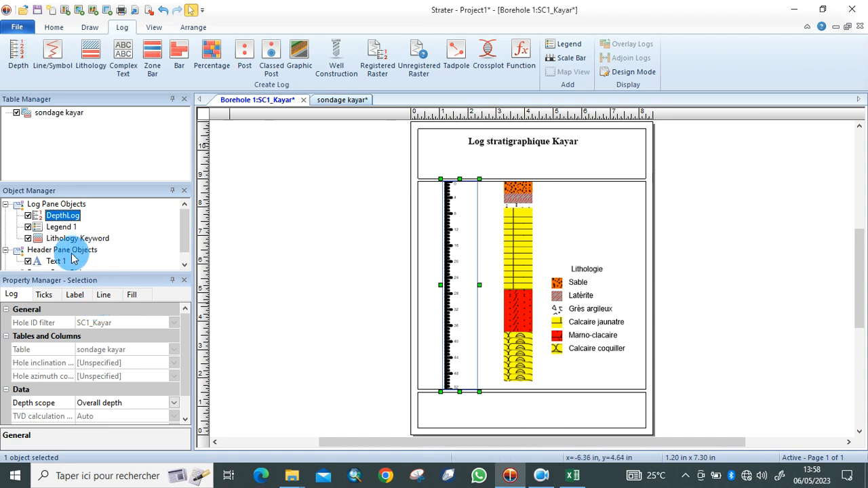
{"action": "left_click", "coordinate": [103, 296]}
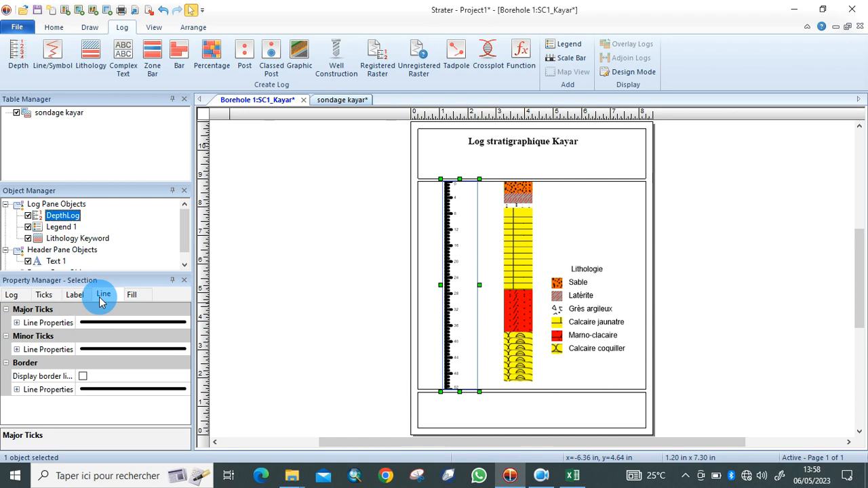
Set the depth log's major tick line width to 0.05 in.
{"action": "left_click", "coordinate": [17, 324]}
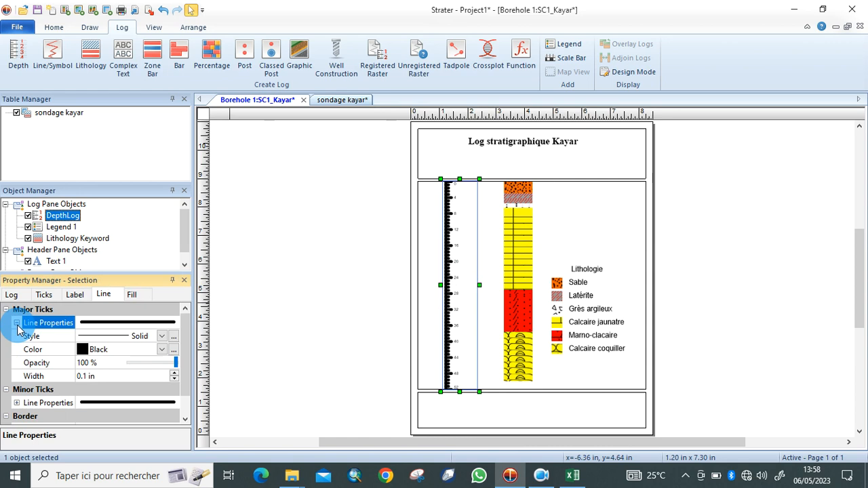
{"action": "left_click", "coordinate": [86, 378]}
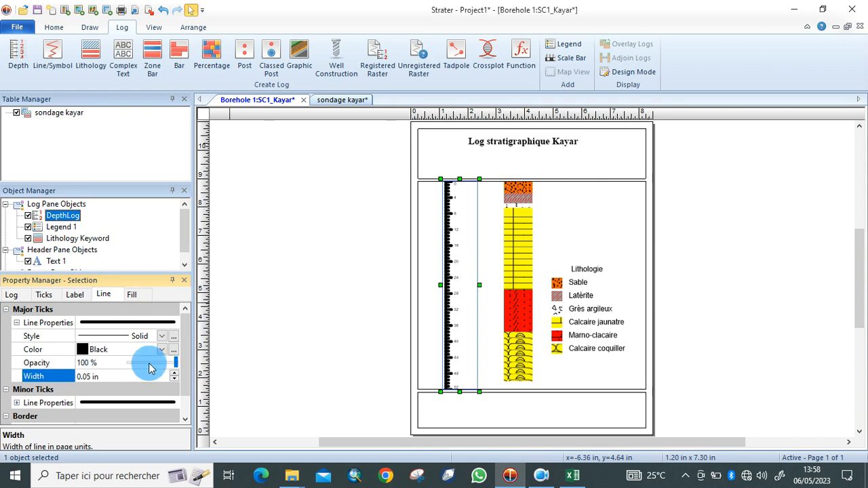
{"action": "left_click", "coordinate": [281, 374]}
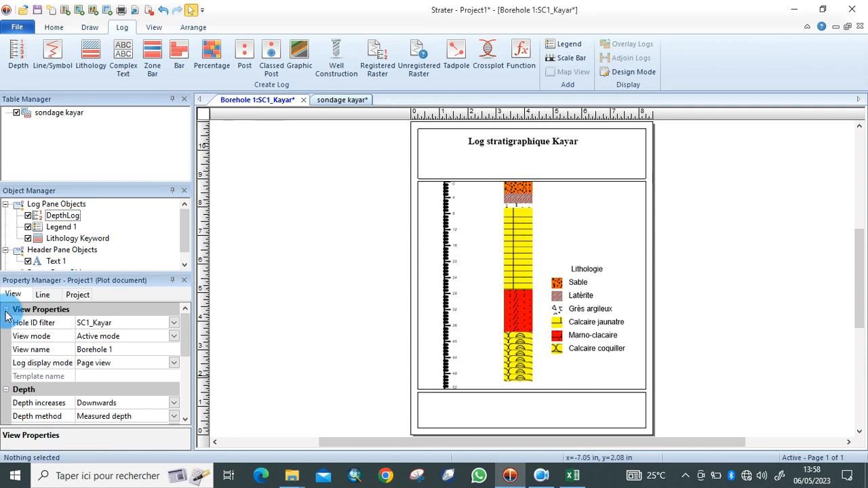
{"action": "left_click", "coordinate": [455, 286]}
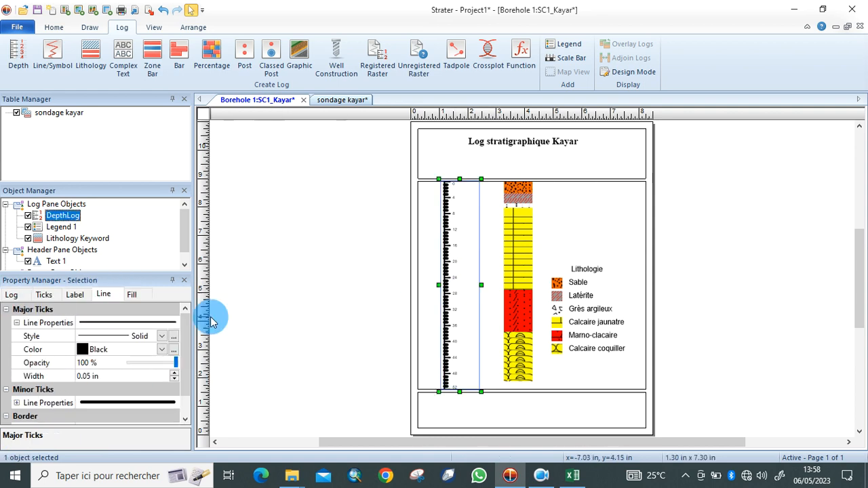
{"action": "left_click", "coordinate": [17, 324]}
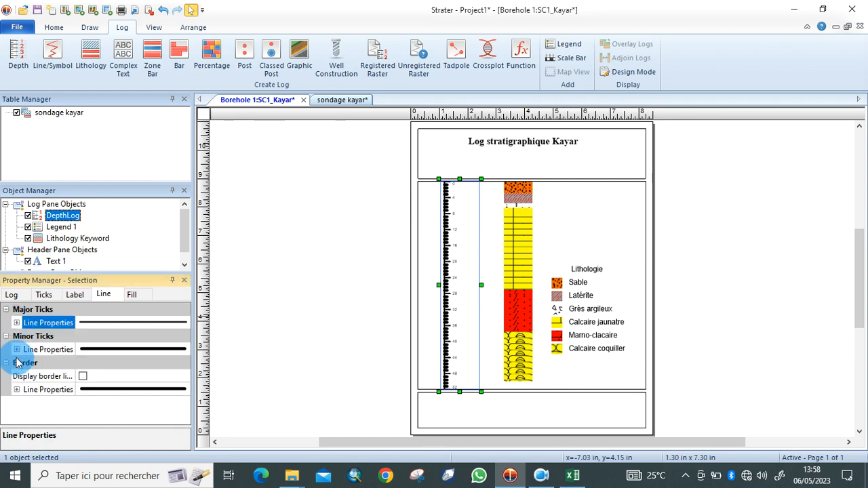
Set the depth log's minor tick line width to 0.05 in.
{"action": "left_click", "coordinate": [17, 349]}
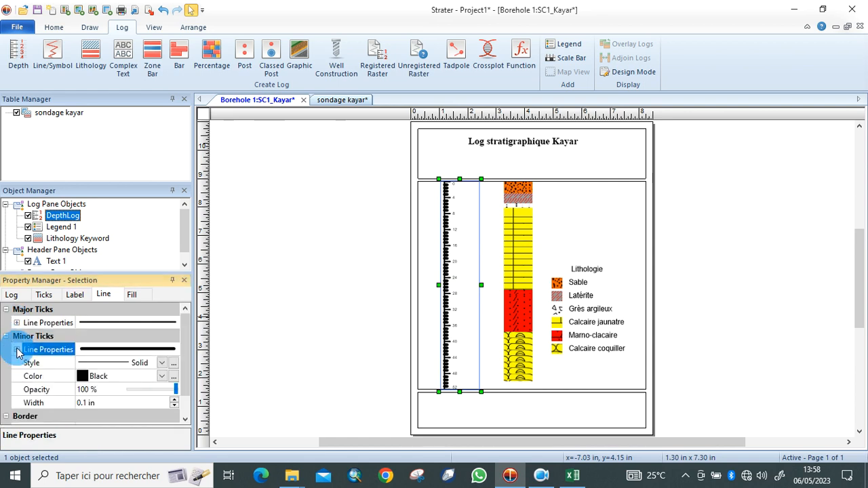
{"action": "left_click", "coordinate": [87, 404]}
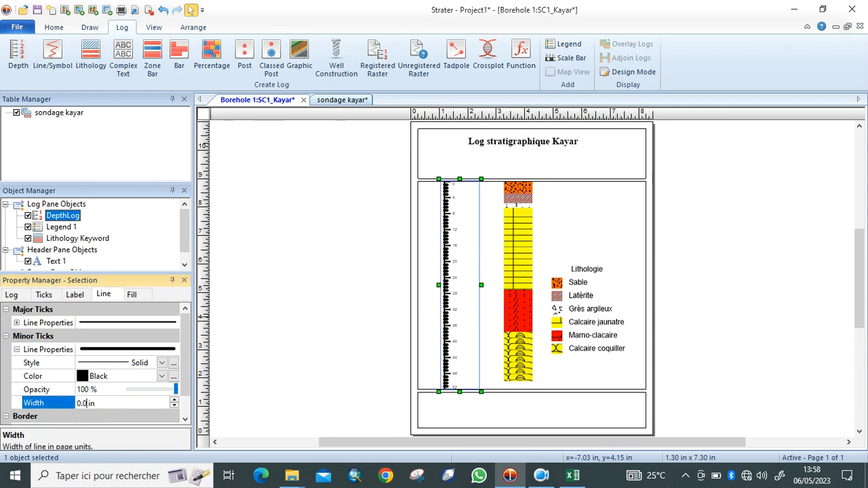
{"action": "left_click", "coordinate": [278, 402]}
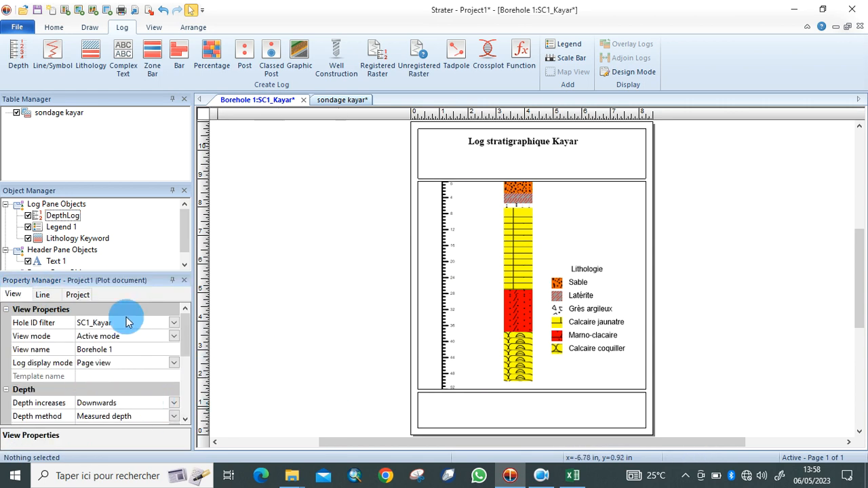
{"action": "left_click", "coordinate": [446, 337]}
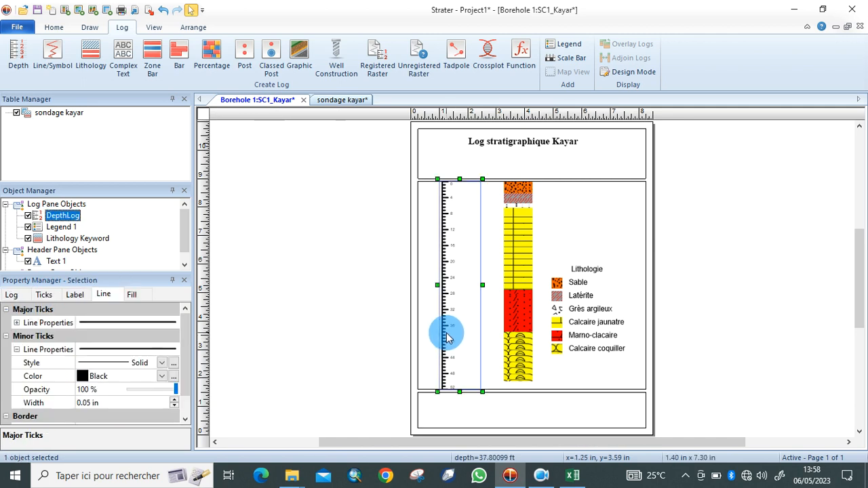
{"action": "left_click", "coordinate": [73, 298]}
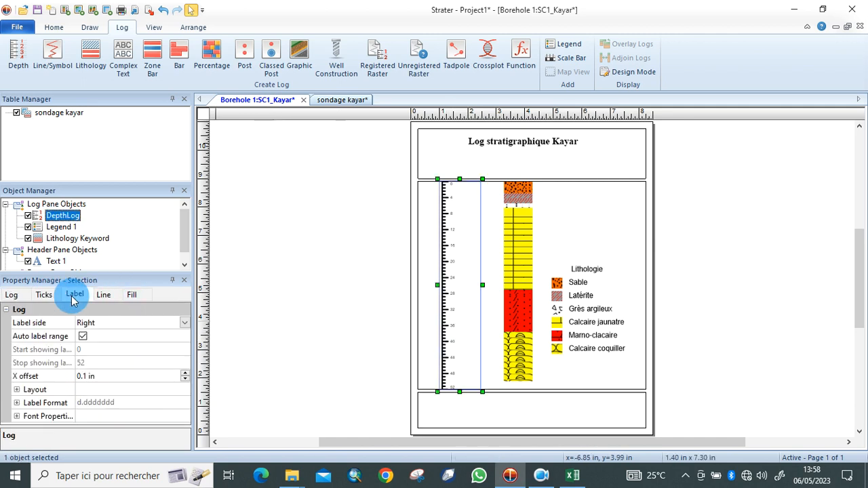
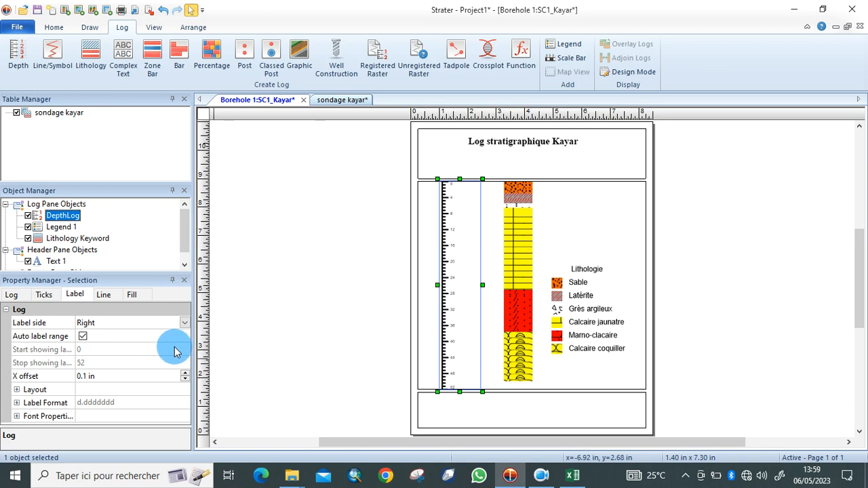
Review the depth log's line, fill and general settings, then deselect it.
{"action": "left_click", "coordinate": [103, 295]}
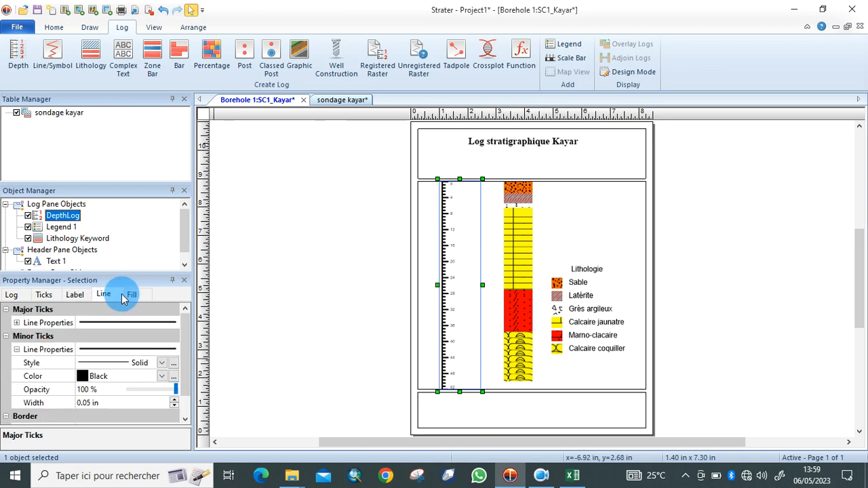
{"action": "left_click", "coordinate": [132, 296]}
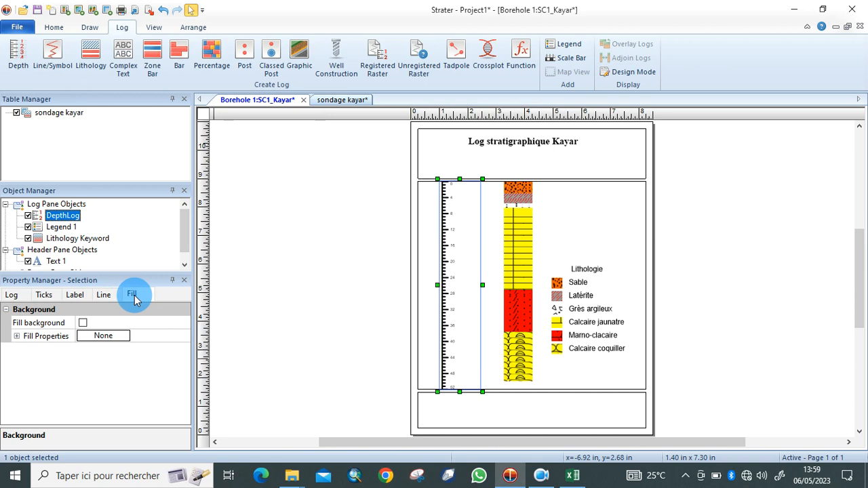
{"action": "left_click", "coordinate": [16, 336]}
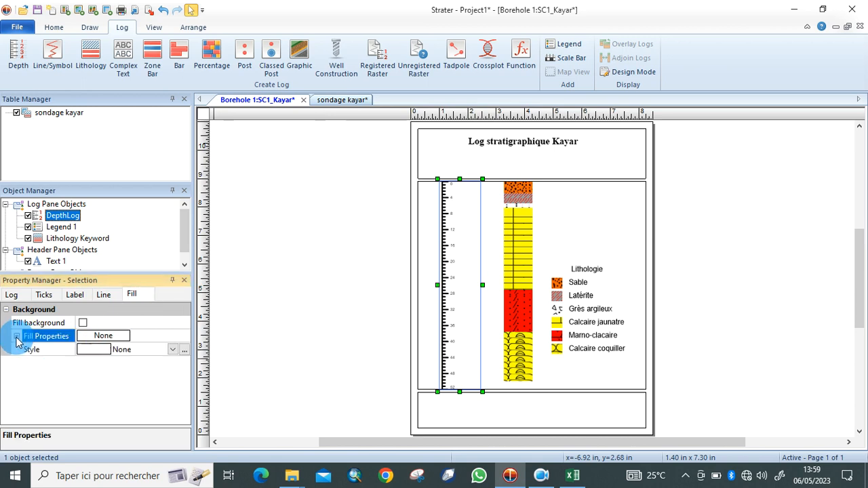
{"action": "left_click", "coordinate": [16, 336]}
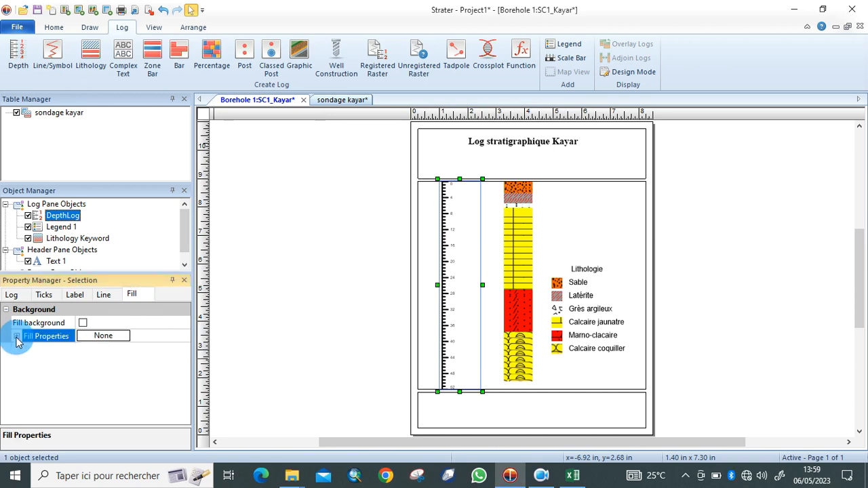
{"action": "left_click", "coordinate": [11, 296]}
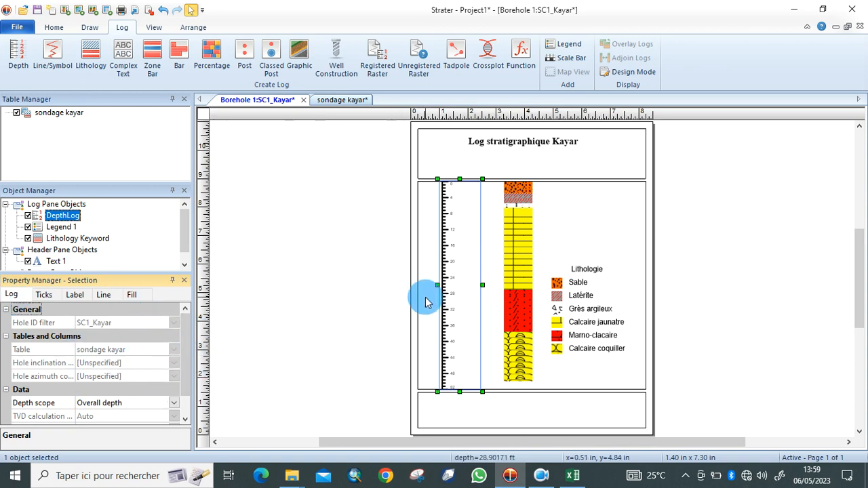
{"action": "left_click", "coordinate": [625, 258]}
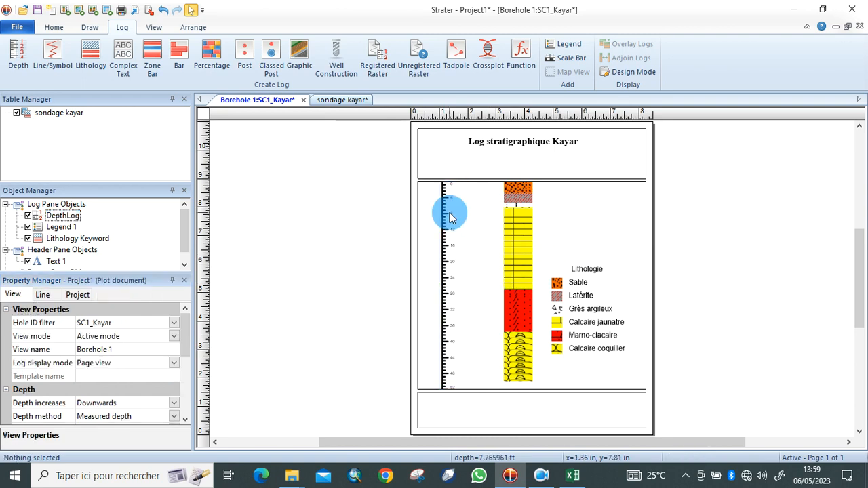
Add a scale bar to the log pane and drag it just below the lithology legend.
{"action": "left_click", "coordinate": [565, 63]}
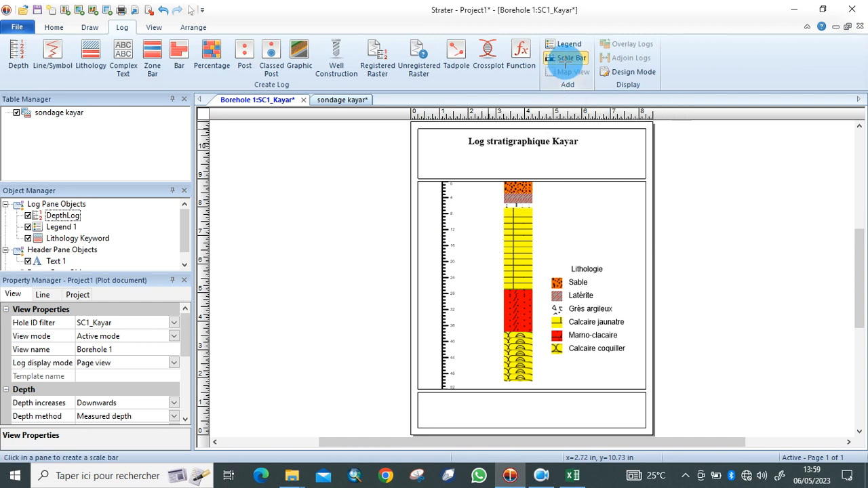
{"action": "left_click", "coordinate": [556, 370]}
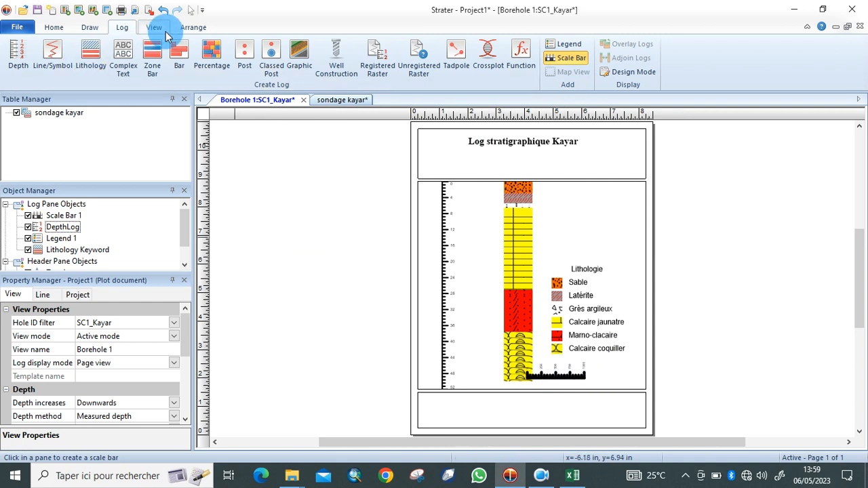
{"action": "left_click", "coordinate": [91, 31]}
{"action": "left_click", "coordinate": [215, 43]}
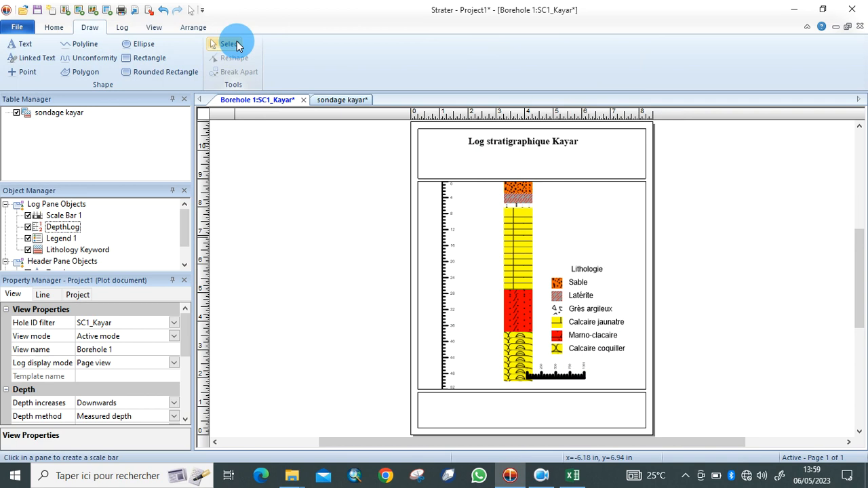
{"action": "left_click", "coordinate": [555, 377]}
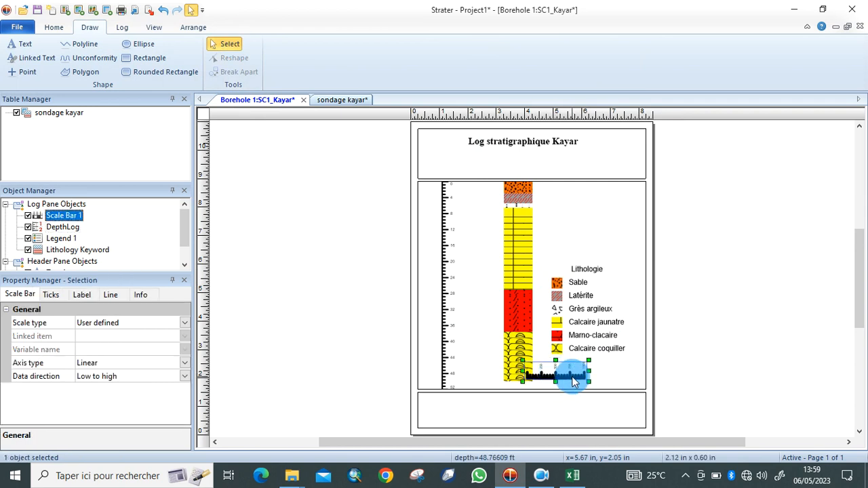
{"action": "left_click_drag", "start_coordinate": [573, 381], "coordinate": [597, 377]}
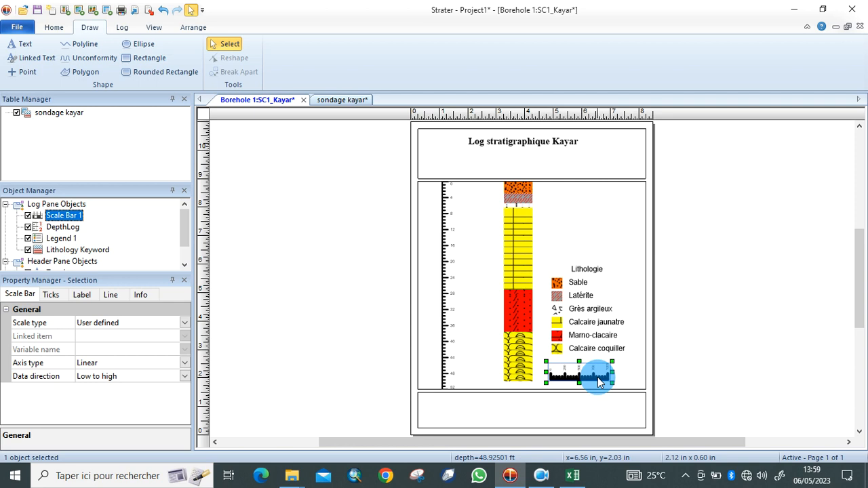
{"action": "left_click", "coordinate": [109, 296]}
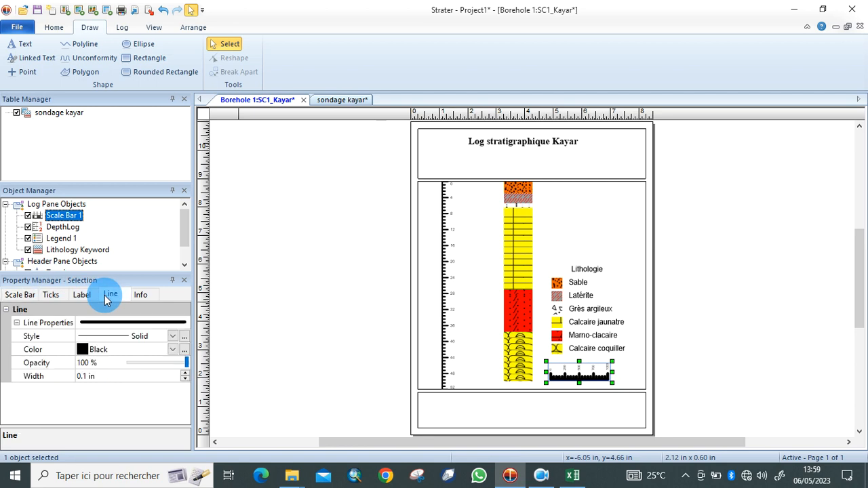
Set the scale bar's line width to 0.03 in.
{"action": "left_click", "coordinate": [86, 378]}
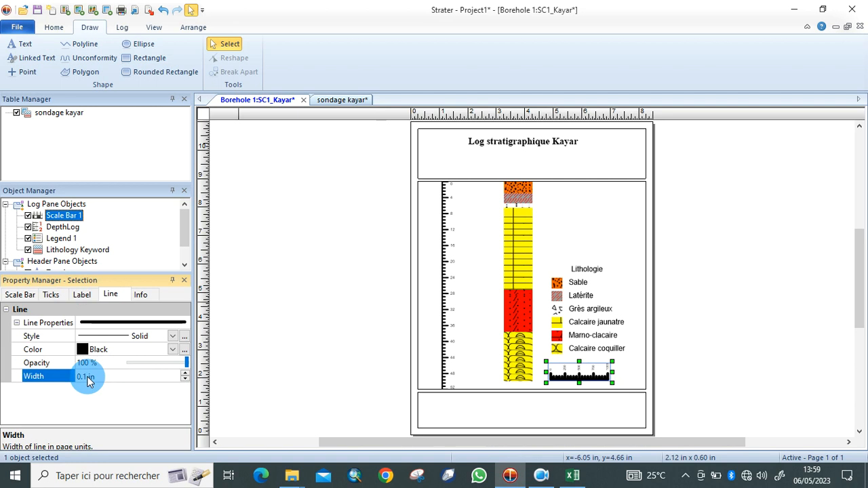
{"action": "type", "text": "03"}
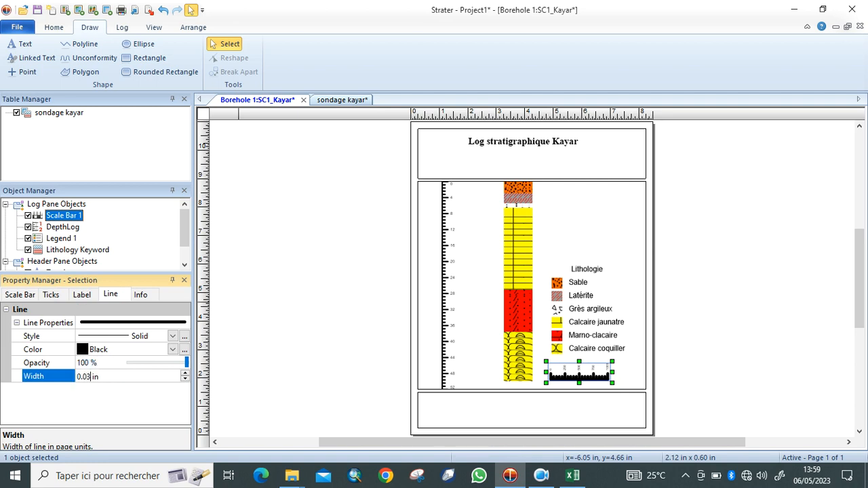
{"action": "left_click", "coordinate": [258, 375]}
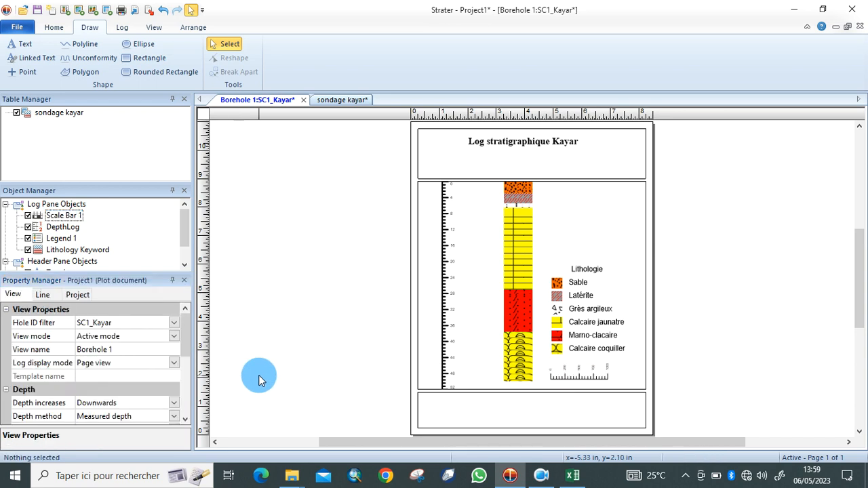
{"action": "left_click", "coordinate": [570, 375]}
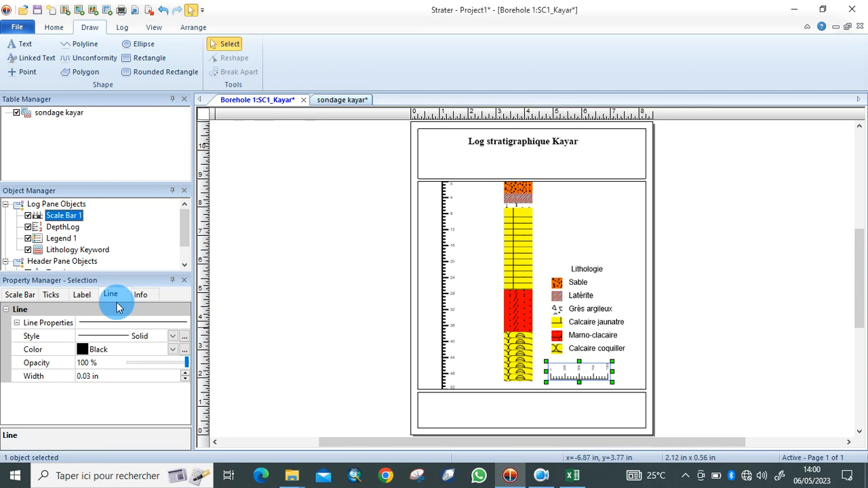
Give the scale bar axis maximum 15 and major interval 8, then nudge it under the legend.
{"action": "left_click", "coordinate": [51, 294]}
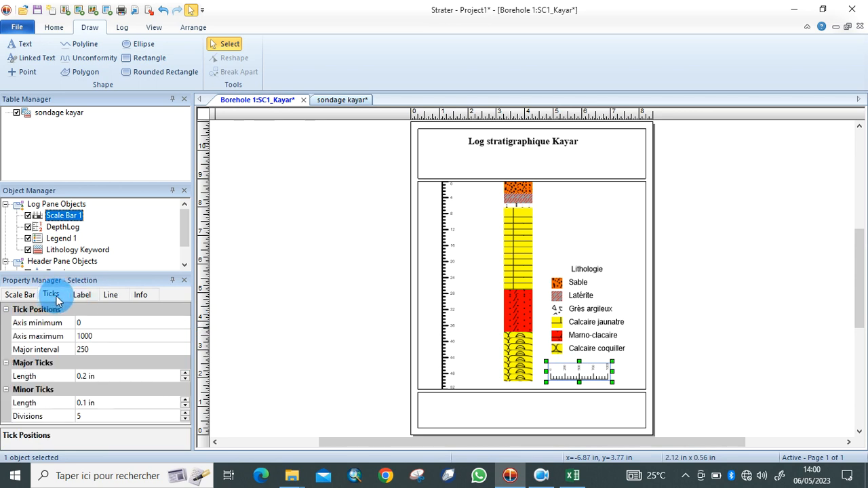
{"action": "left_click", "coordinate": [114, 336]}
{"action": "key", "text": "BackSpace"}
{"action": "key", "text": "BackSpace"}
{"action": "key", "text": "BackSpace"}
{"action": "key", "text": "BackSpace"}
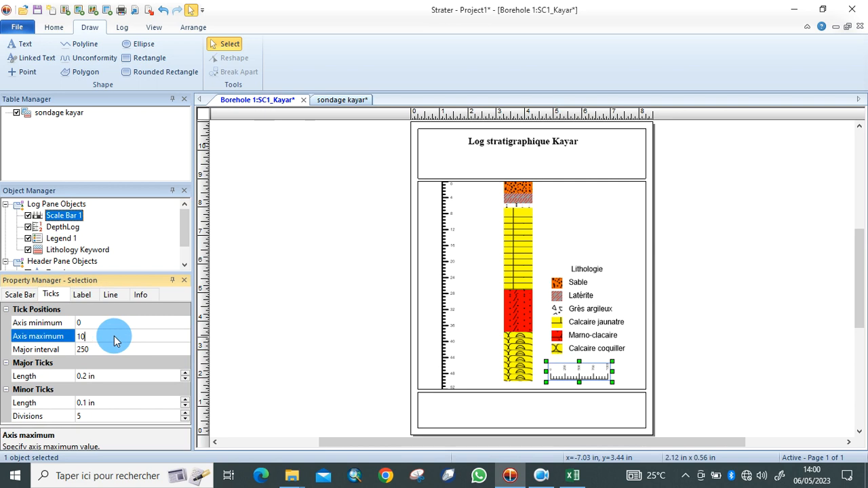
{"action": "type", "text": "15"}
{"action": "left_click", "coordinate": [131, 349]}
{"action": "left_click", "coordinate": [124, 349]}
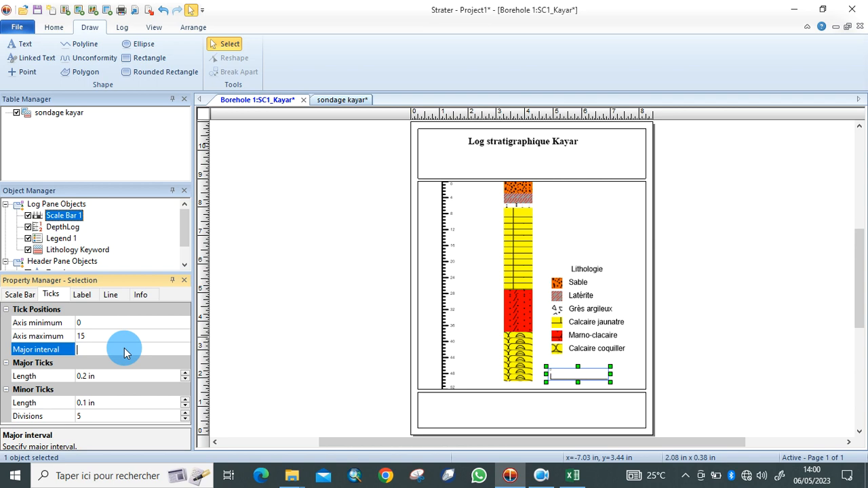
{"action": "type", "text": "8"}
{"action": "left_click", "coordinate": [133, 346]}
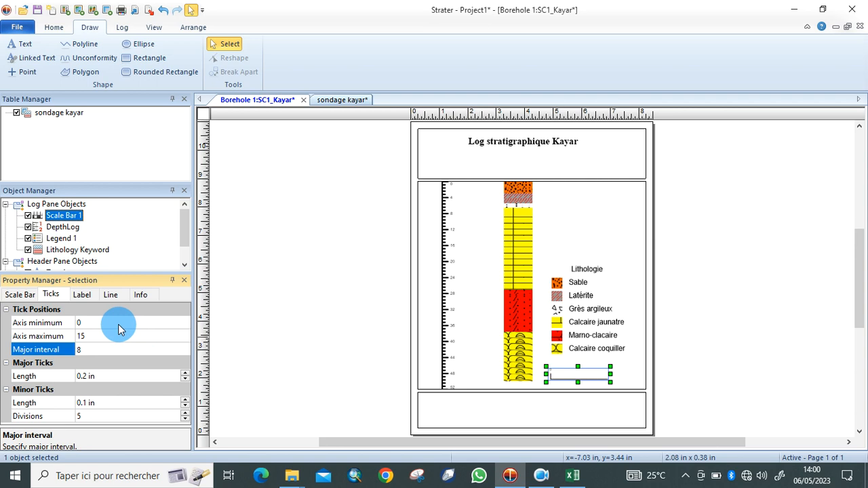
{"action": "left_click", "coordinate": [244, 346]}
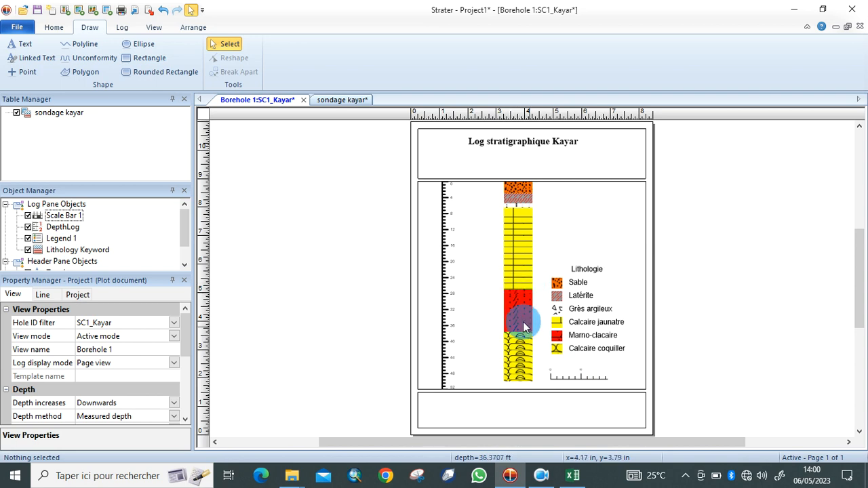
{"action": "left_click_drag", "start_coordinate": [594, 384], "coordinate": [602, 379]}
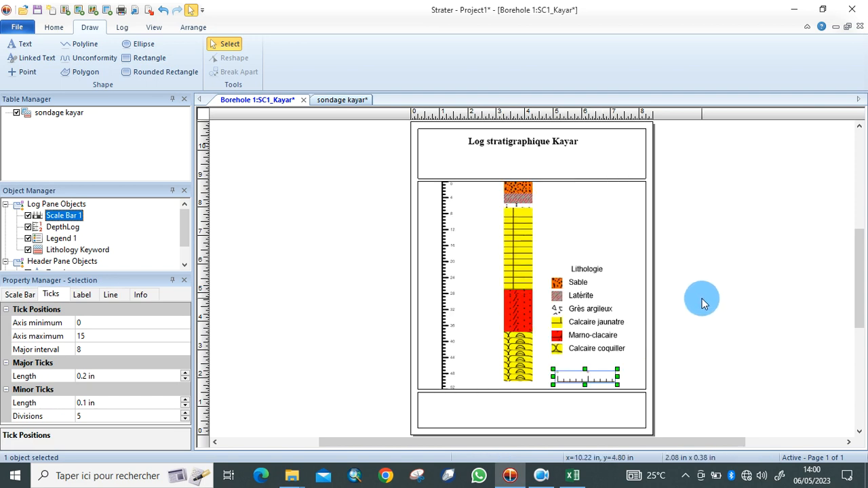
{"action": "left_click", "coordinate": [617, 231]}
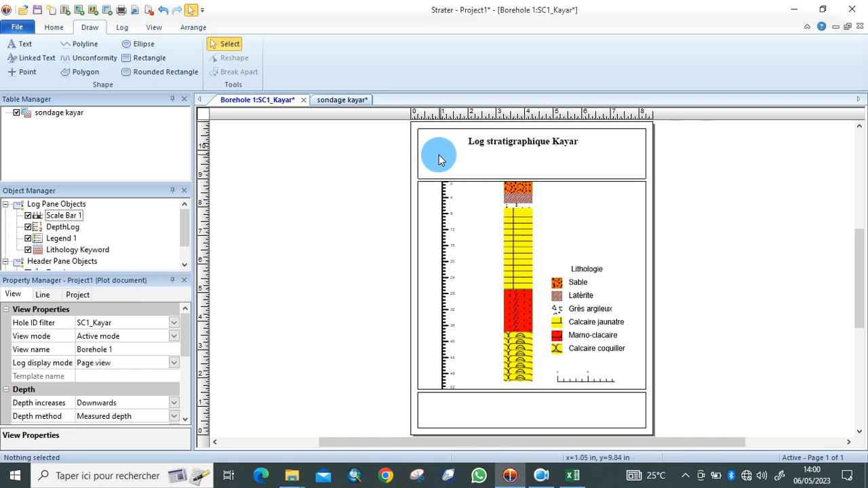
Add the header text 'SC1_Kayar' in bold at 20 pts under the log title.
{"action": "left_click", "coordinate": [14, 52]}
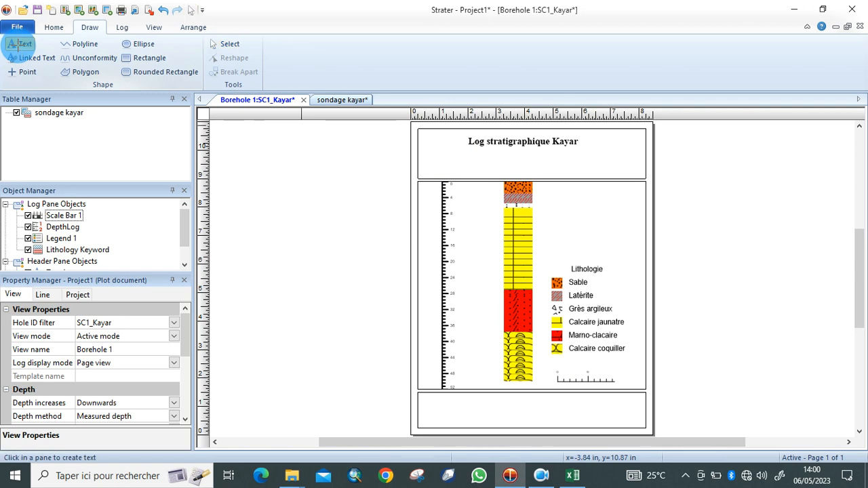
{"action": "left_click", "coordinate": [431, 157]}
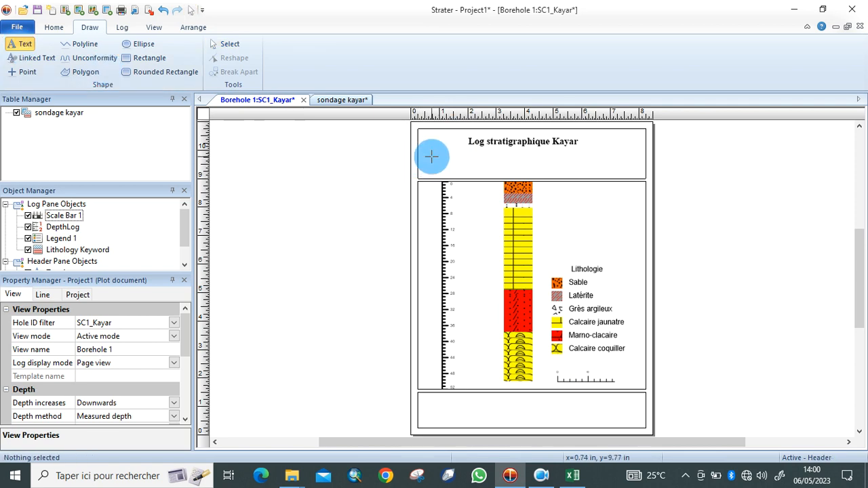
{"action": "type", "text": "SC"}
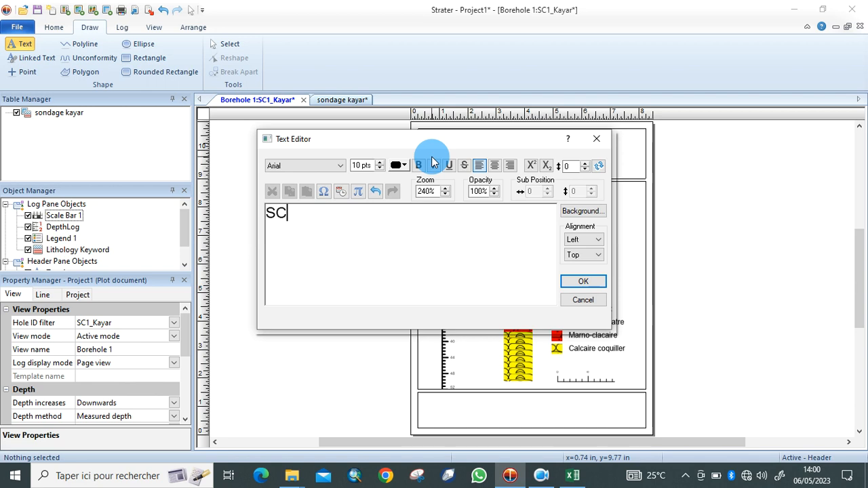
{"action": "type", "text": "1_Kayar"}
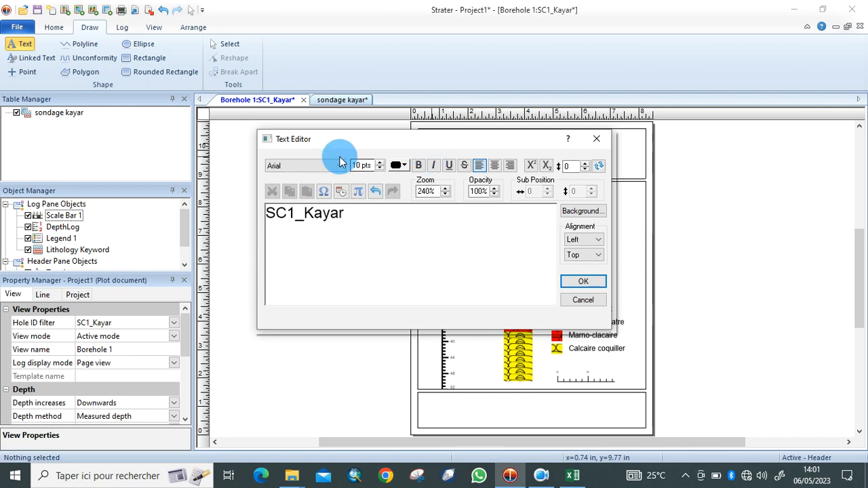
{"action": "left_click", "coordinate": [381, 163]}
{"action": "left_click", "coordinate": [380, 163]}
{"action": "left_click", "coordinate": [381, 163]}
{"action": "left_click", "coordinate": [380, 163]}
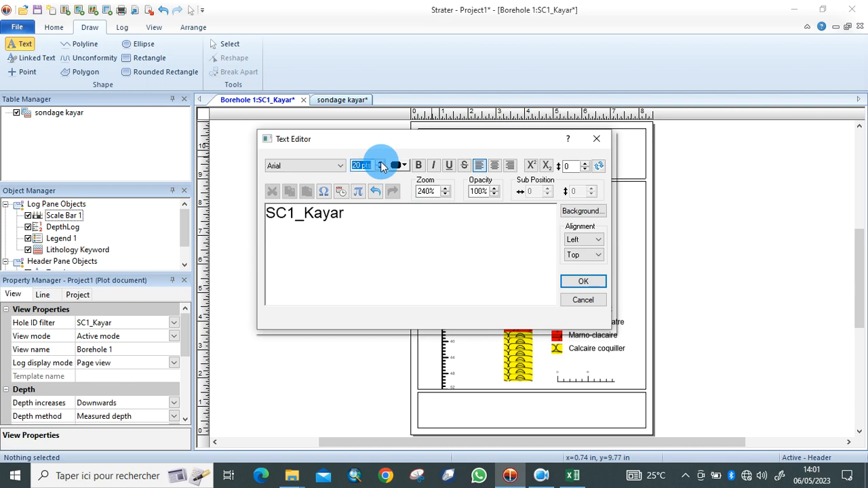
{"action": "left_click", "coordinate": [418, 166]}
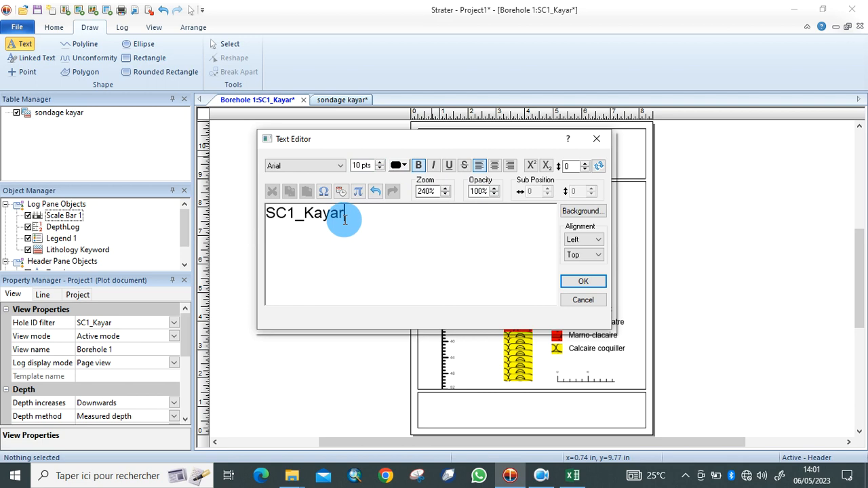
{"action": "left_click_drag", "start_coordinate": [343, 216], "coordinate": [377, 176]}
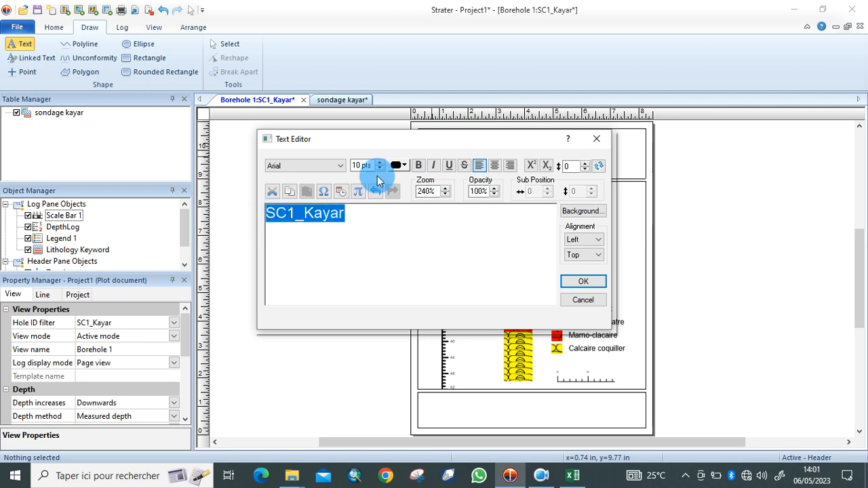
{"action": "left_click", "coordinate": [381, 163]}
{"action": "left_click", "coordinate": [381, 164]}
{"action": "left_click", "coordinate": [380, 164]}
{"action": "left_click", "coordinate": [380, 164]}
{"action": "left_click", "coordinate": [381, 168]}
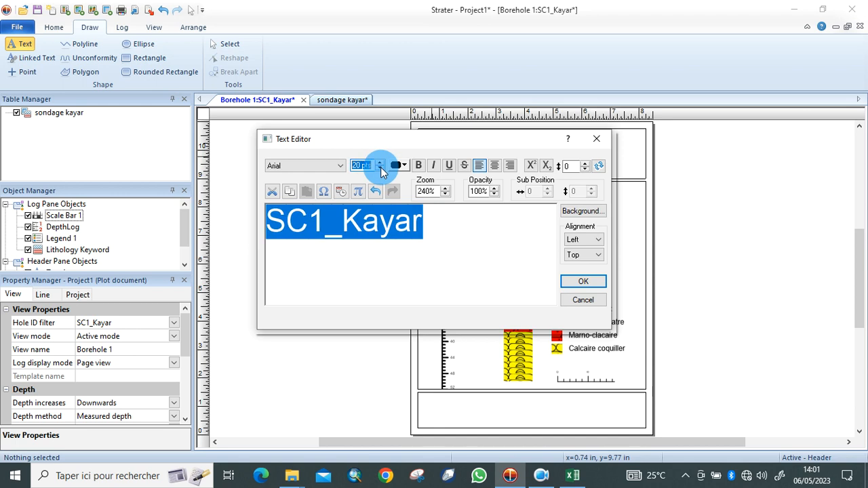
{"action": "left_click", "coordinate": [418, 165]}
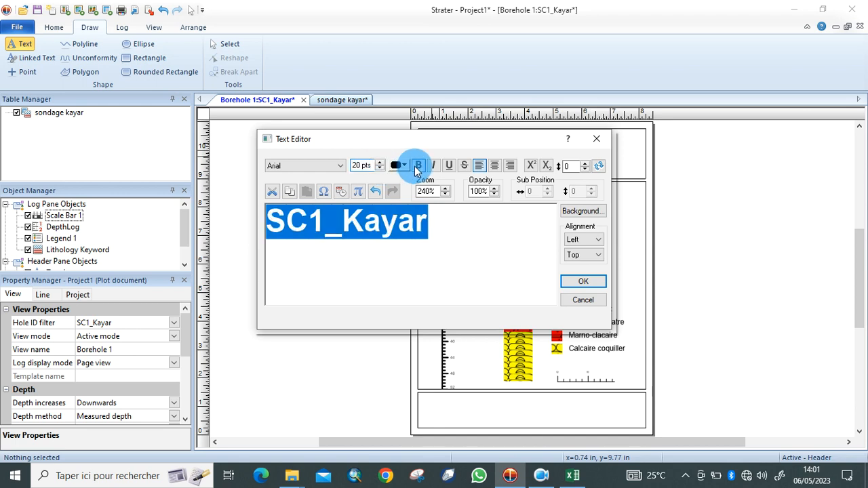
{"action": "left_click", "coordinate": [573, 285]}
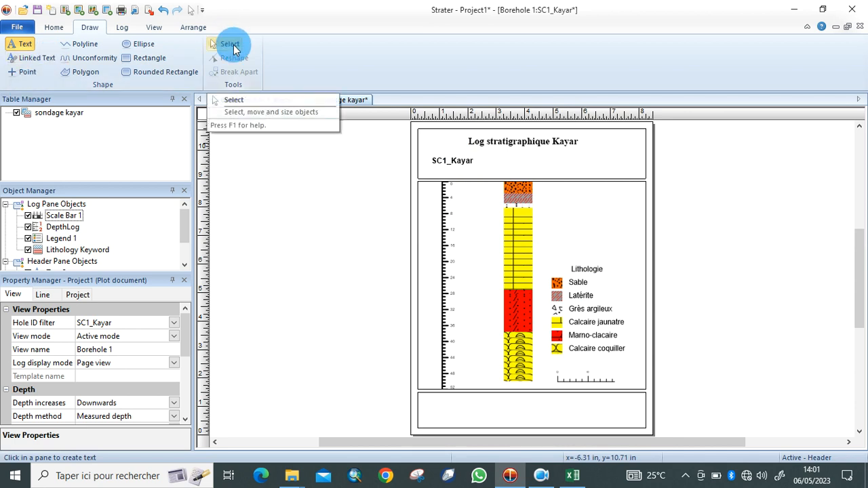
Drag the SC1_Kayar label slightly left and up in the header.
{"action": "left_click", "coordinate": [229, 44]}
{"action": "left_click_drag", "start_coordinate": [465, 164], "coordinate": [453, 155]}
{"action": "left_click", "coordinate": [539, 162]}
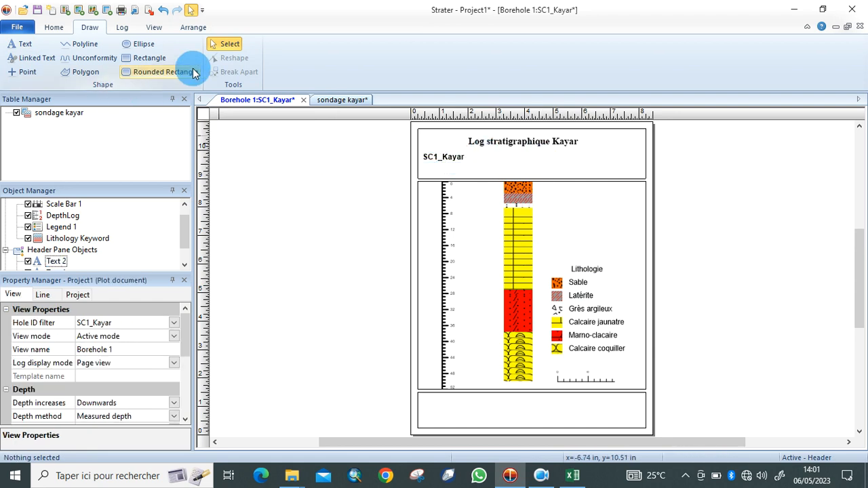
{"action": "left_click", "coordinate": [24, 46]}
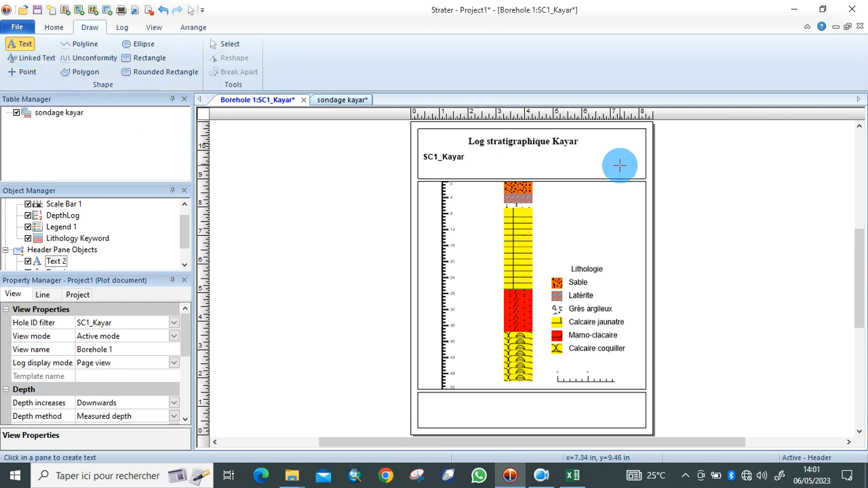
Add 'x = 245632m et y = 1350452m' as bold 18 pt text right of SC1_Kayar.
{"action": "left_click", "coordinate": [542, 159]}
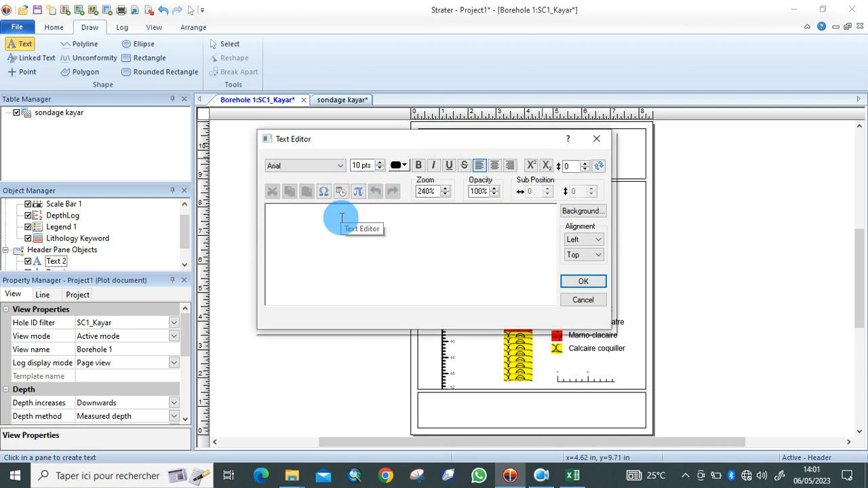
{"action": "type", "text": "X ="}
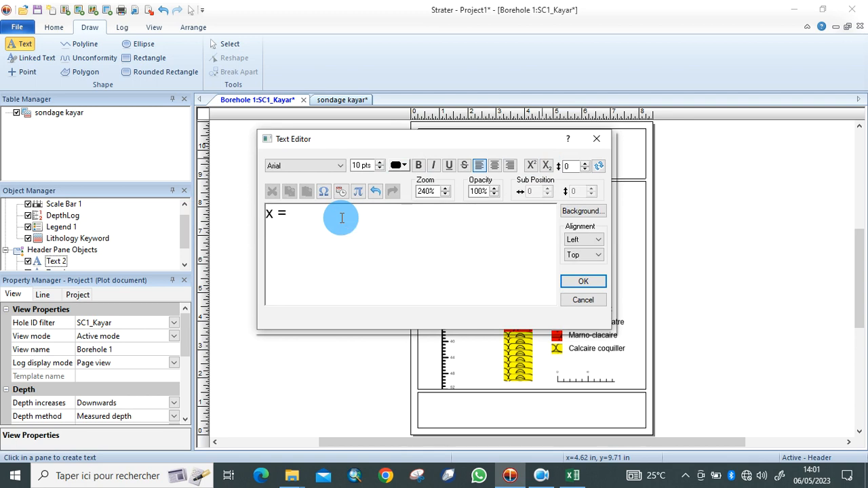
{"action": "type", "text": "245632"}
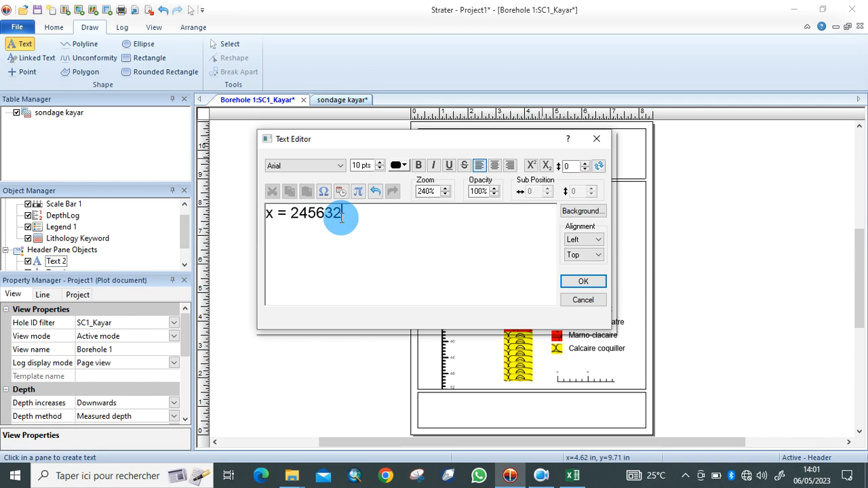
{"action": "type", "text": " et y = 135"}
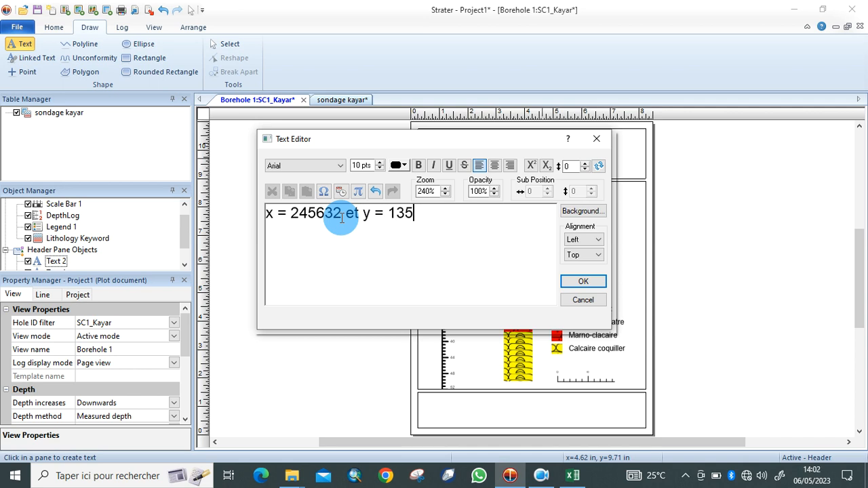
{"action": "type", "text": "0452m"}
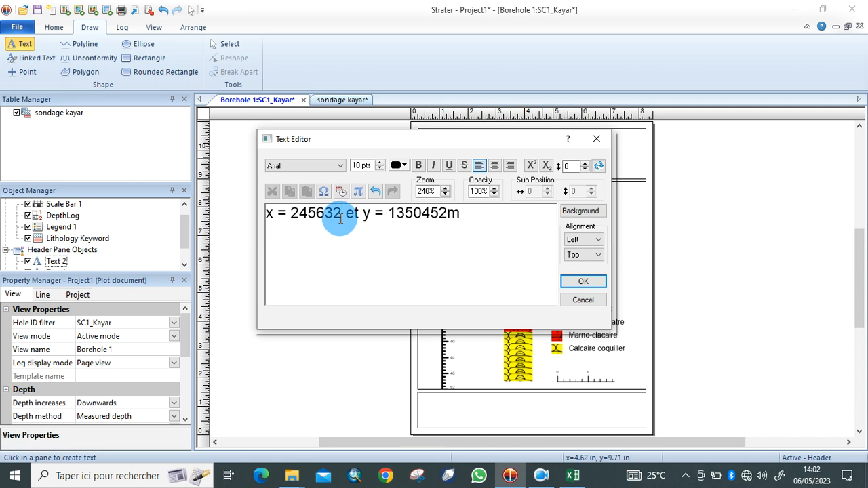
{"action": "left_click", "coordinate": [340, 216]}
{"action": "type", "text": "m"}
{"action": "left_click_drag", "start_coordinate": [481, 213], "coordinate": [266, 216]}
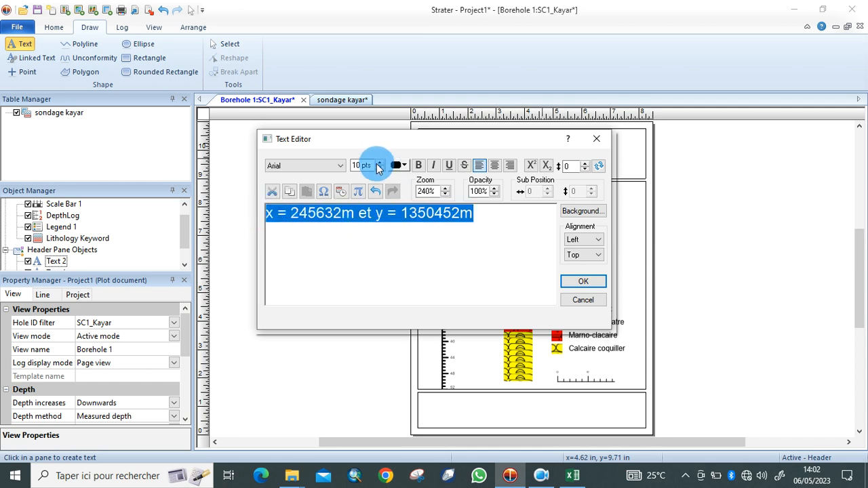
{"action": "left_click", "coordinate": [379, 163]}
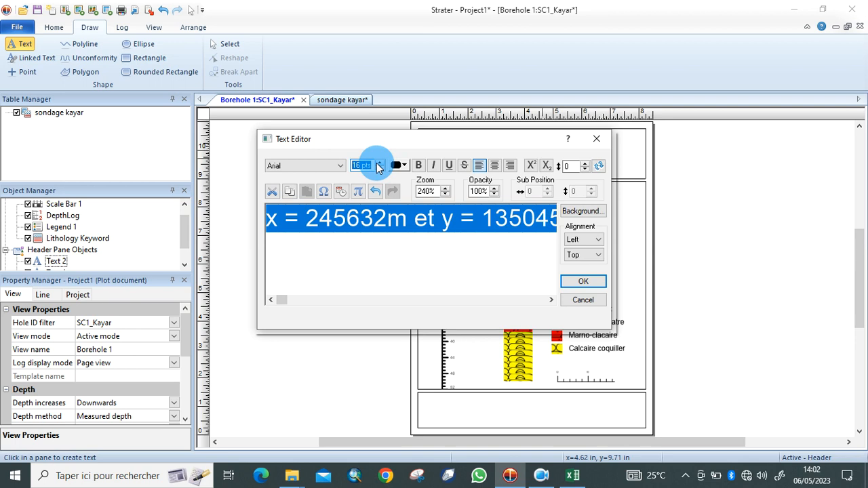
{"action": "left_click", "coordinate": [379, 163]}
{"action": "left_click", "coordinate": [418, 166]}
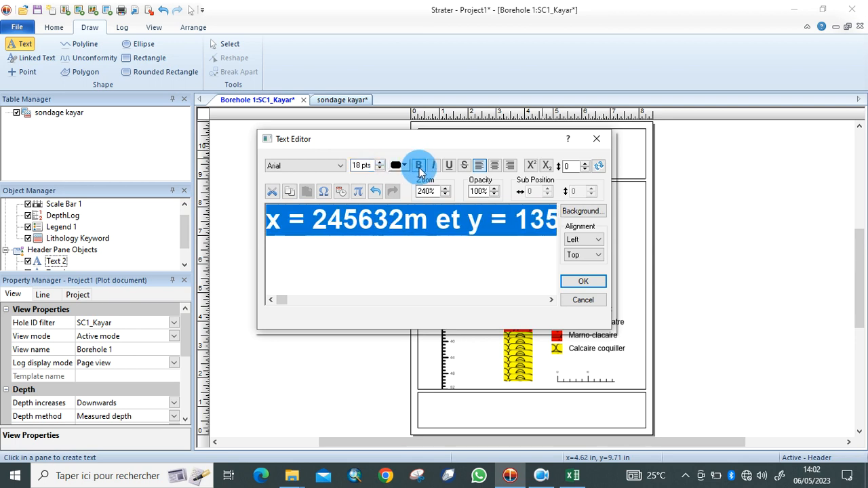
{"action": "left_click", "coordinate": [575, 283]}
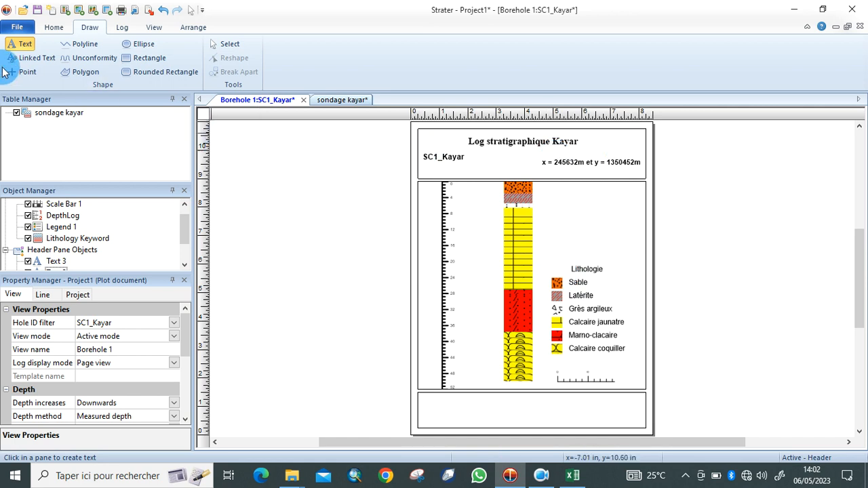
Raise the coordinates label slightly so it lines up with SC1_Kayar.
{"action": "left_click", "coordinate": [214, 45]}
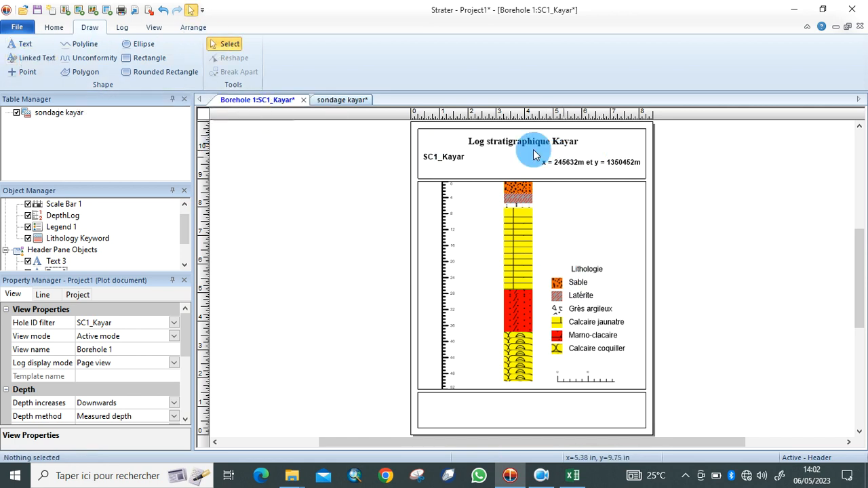
{"action": "left_click", "coordinate": [589, 163]}
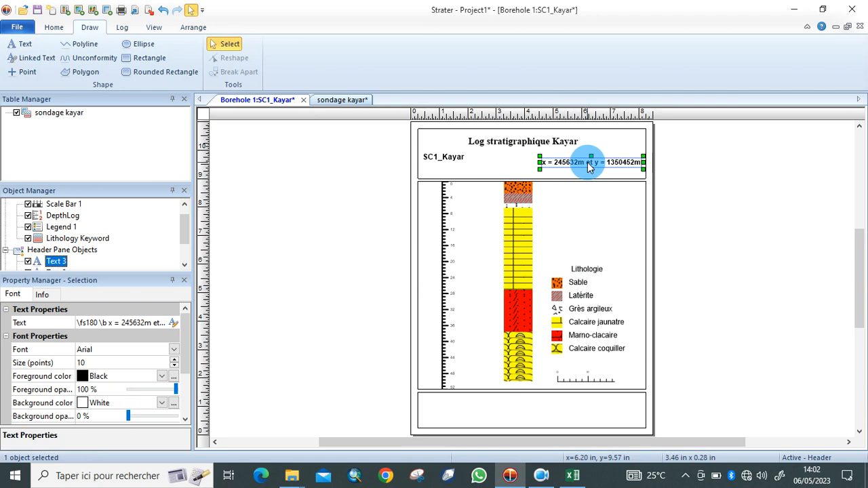
{"action": "left_click_drag", "start_coordinate": [589, 166], "coordinate": [588, 155]}
{"action": "left_click", "coordinate": [595, 208]}
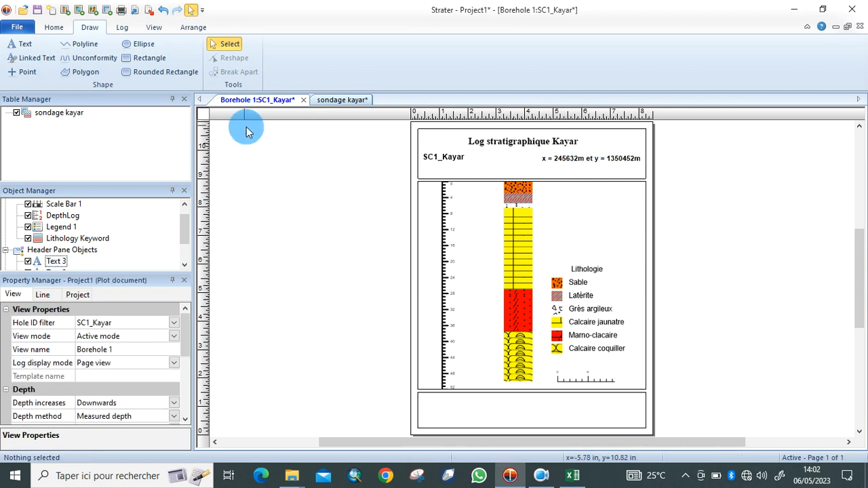
{"action": "left_click", "coordinate": [26, 43]}
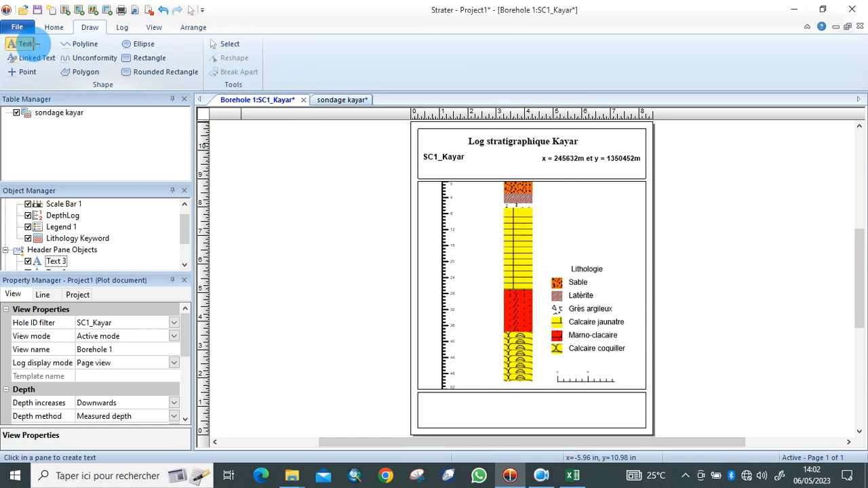
Add the header text 'Echelle profondeur' at 14 pts.
{"action": "left_click", "coordinate": [444, 167]}
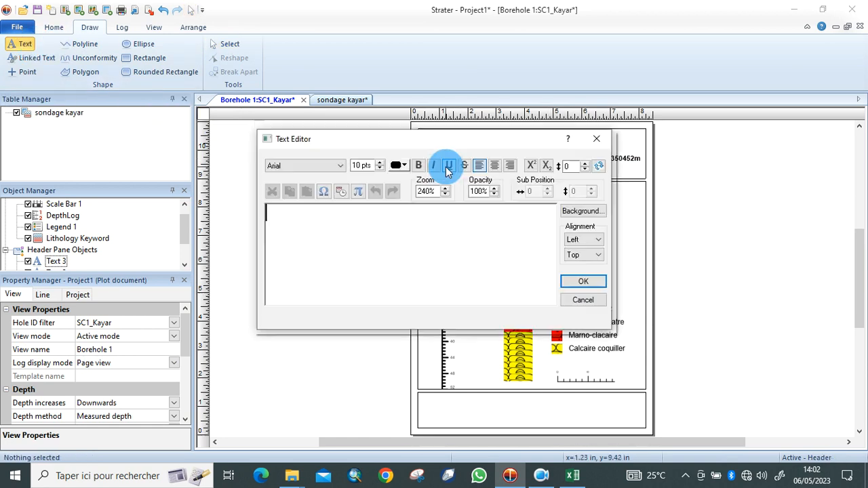
{"action": "type", "text": "Ec"}
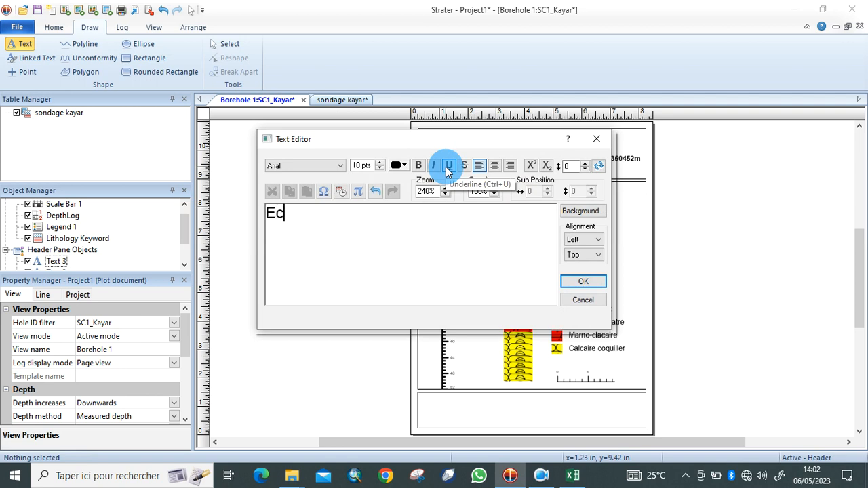
{"action": "type", "text": "helle profondeur"}
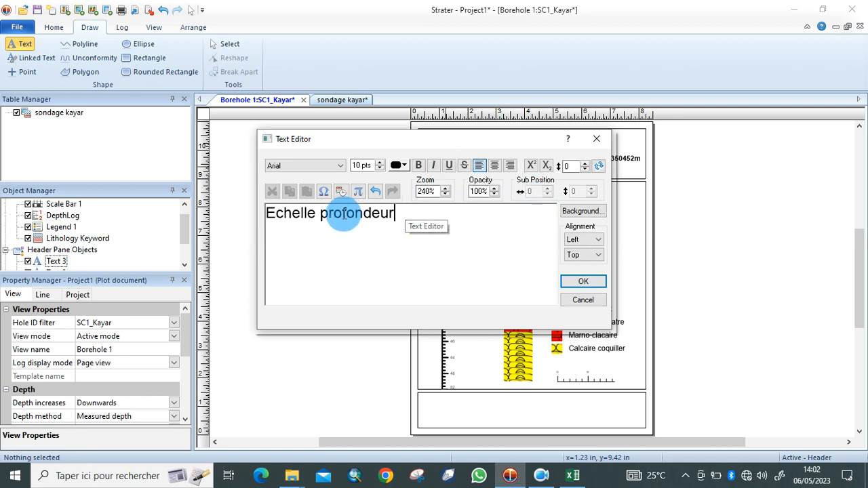
{"action": "left_click_drag", "start_coordinate": [390, 213], "coordinate": [266, 213]}
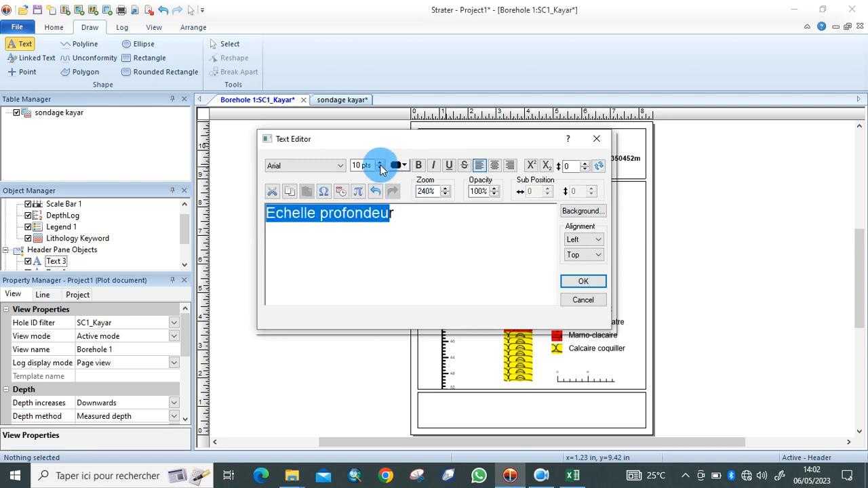
{"action": "left_click", "coordinate": [380, 163]}
{"action": "left_click", "coordinate": [380, 163]}
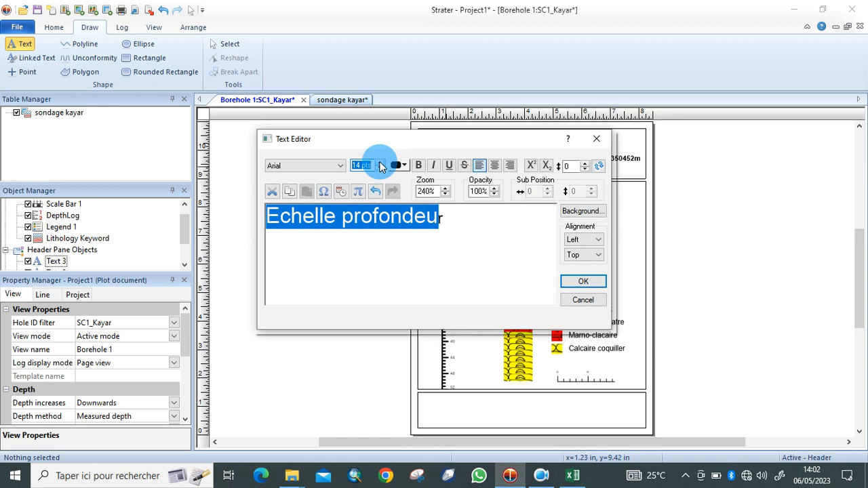
{"action": "left_click", "coordinate": [583, 283]}
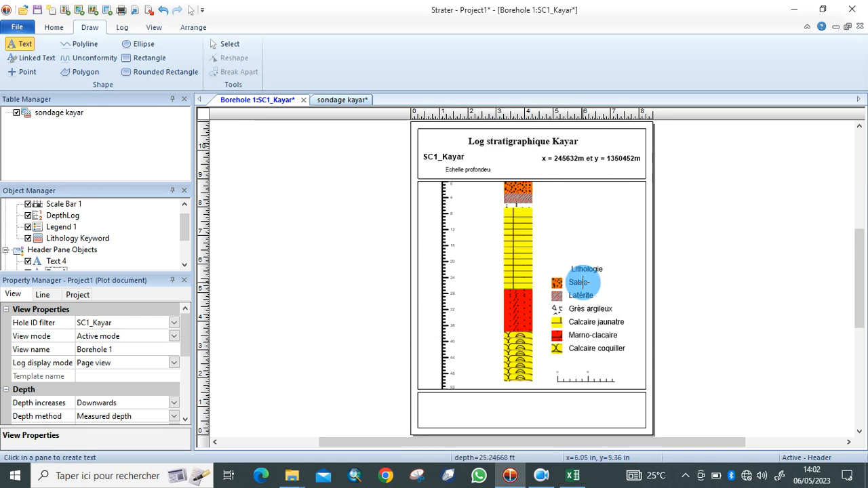
Drag the Echelle profondeur label left to sit beneath SC1_Kayar.
{"action": "left_click", "coordinate": [243, 45]}
{"action": "left_click", "coordinate": [487, 170]}
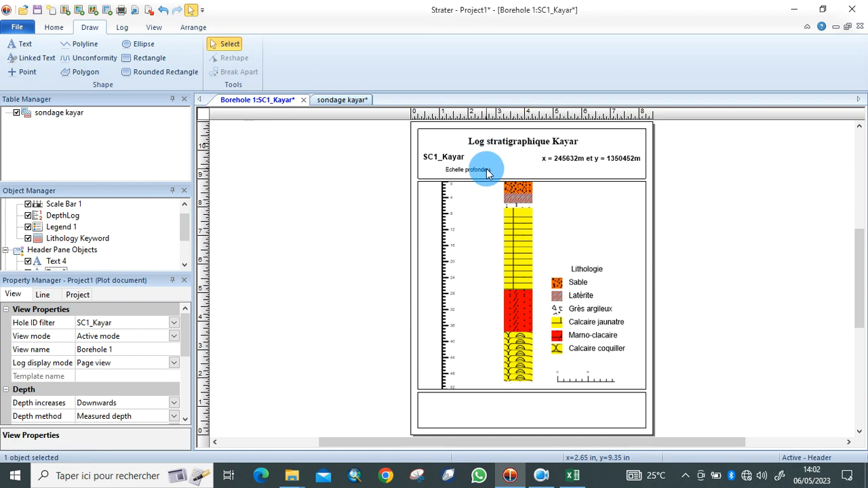
{"action": "double_click", "coordinate": [487, 170]}
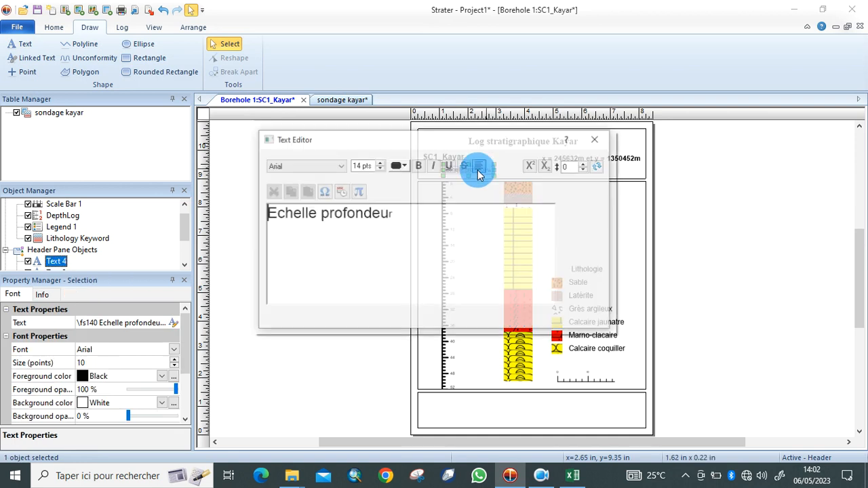
{"action": "left_click", "coordinate": [596, 140]}
{"action": "left_click_drag", "start_coordinate": [483, 175], "coordinate": [456, 175]}
{"action": "left_click", "coordinate": [685, 204]}
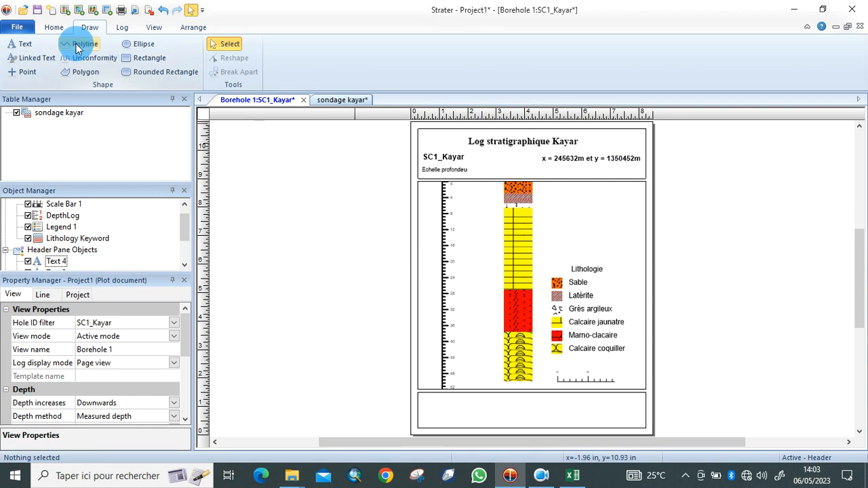
{"action": "left_click", "coordinate": [26, 43]}
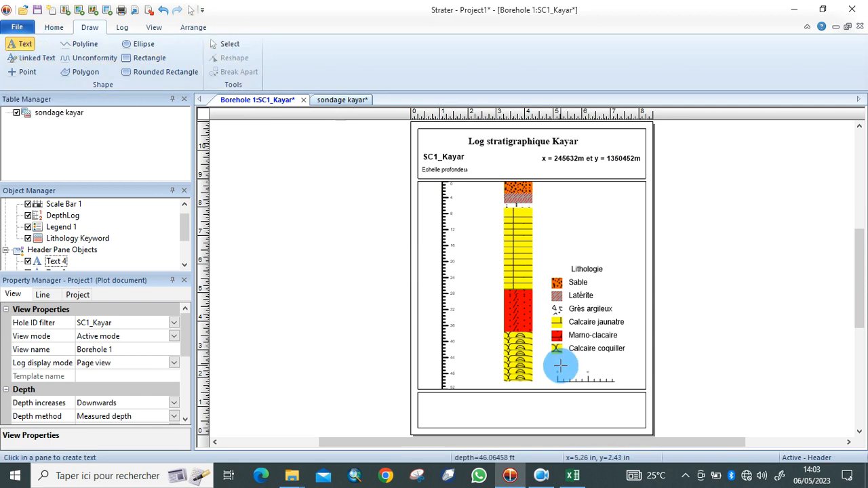
Add a bold 16 pt footer label with the author's name and a contact e-mail line.
{"action": "left_click", "coordinate": [446, 402]}
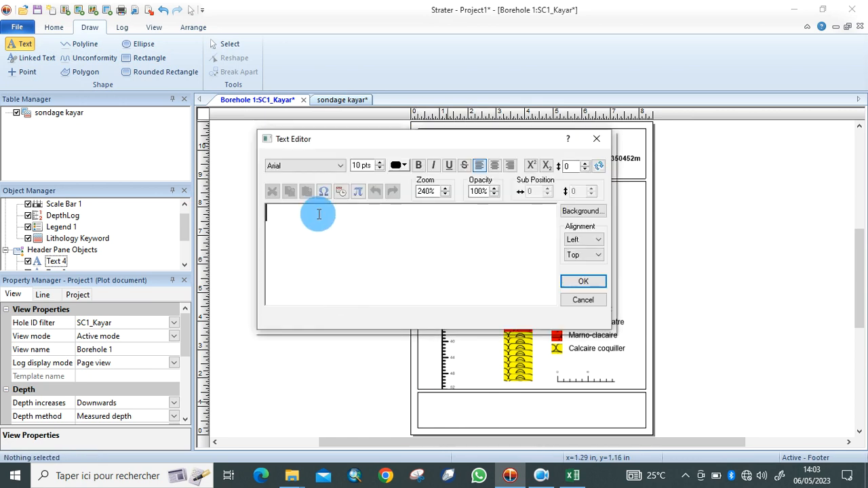
{"action": "type", "text": "GEO-NDIA"}
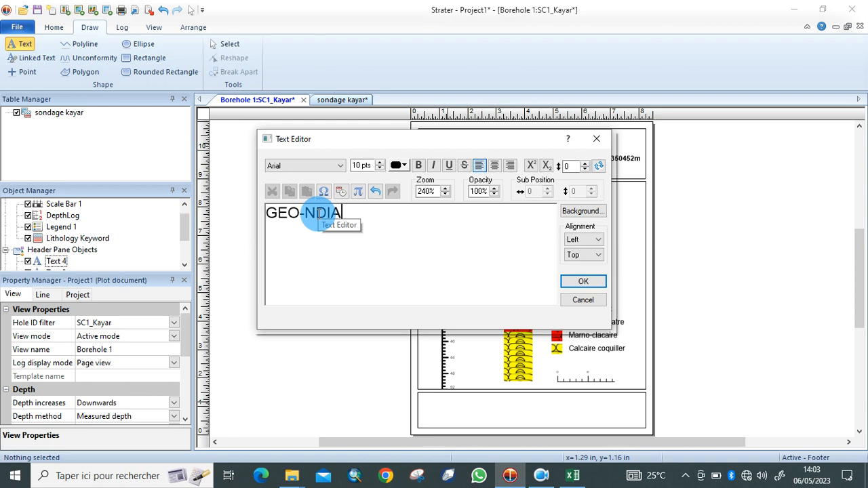
{"action": "type", "text": "YE"}
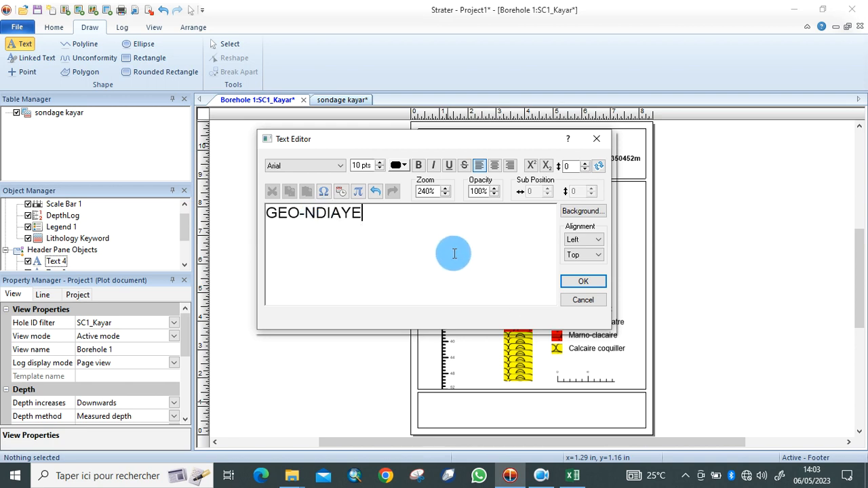
{"action": "key", "text": "Return"}
{"action": "type", "text": "Contact:"}
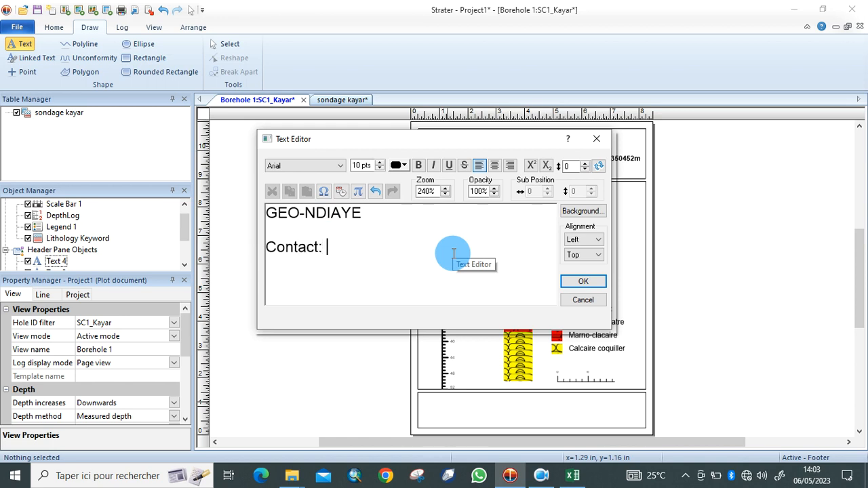
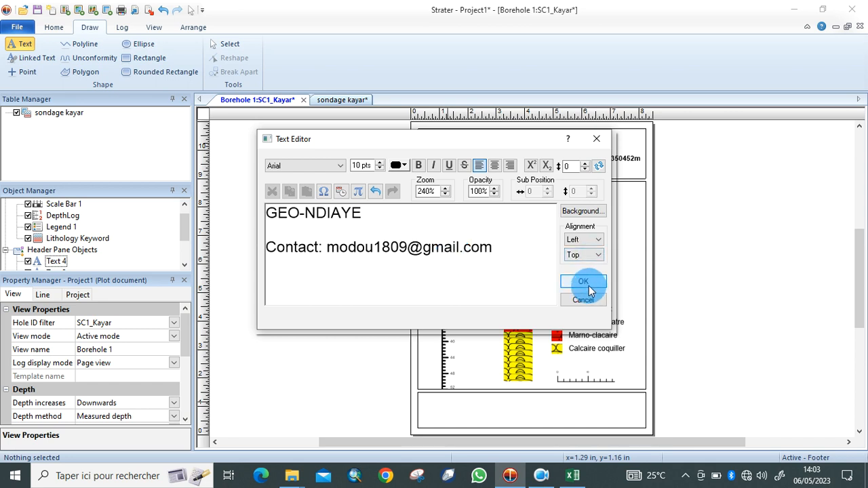
{"action": "left_click_drag", "start_coordinate": [495, 246], "coordinate": [265, 206]}
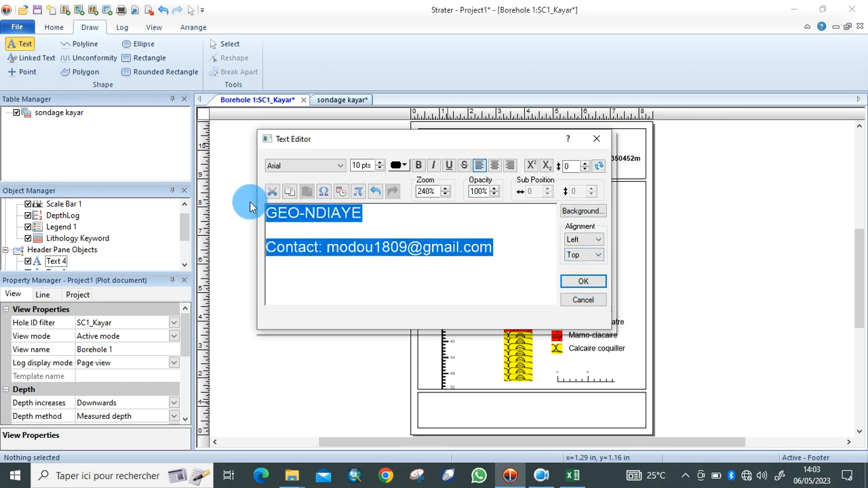
{"action": "left_click", "coordinate": [381, 164]}
{"action": "left_click", "coordinate": [380, 163]}
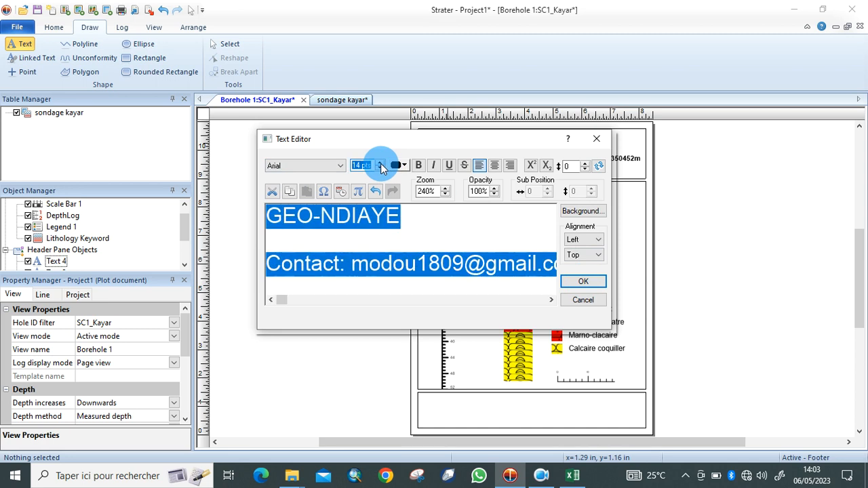
{"action": "left_click", "coordinate": [380, 163]}
{"action": "left_click", "coordinate": [418, 166]}
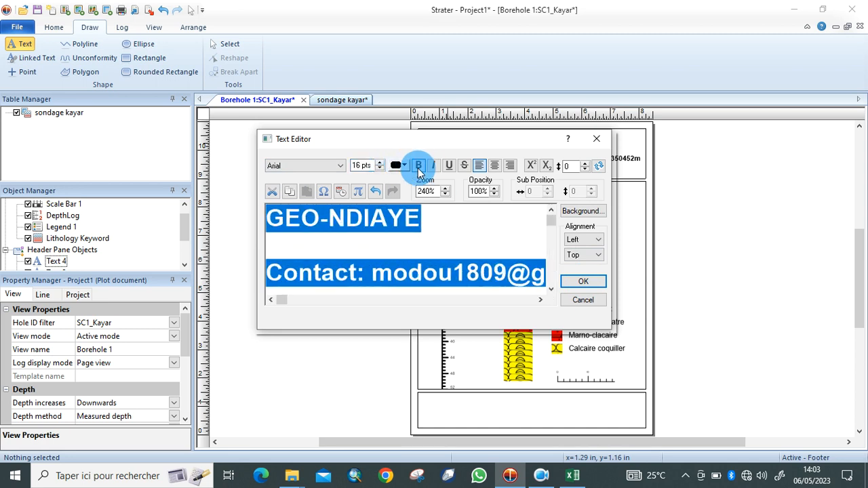
{"action": "left_click", "coordinate": [583, 282]}
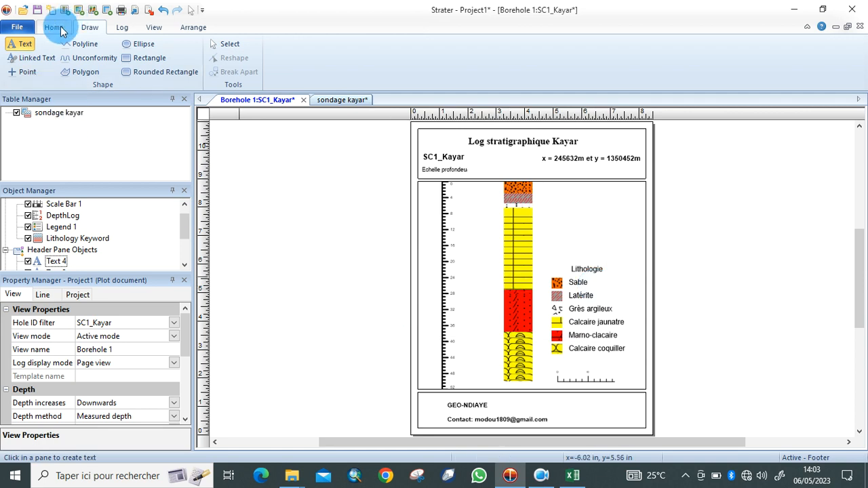
Drag the two-line footer label toward the footer pane's left edge.
{"action": "left_click", "coordinate": [229, 46]}
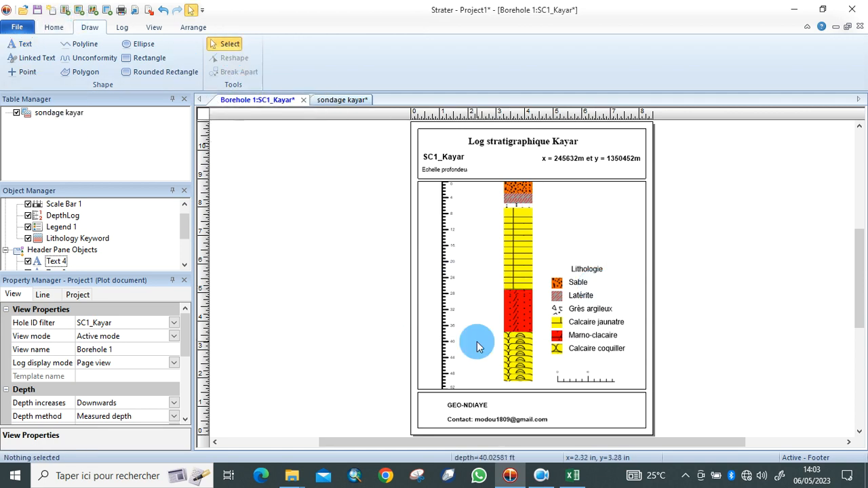
{"action": "left_click", "coordinate": [512, 423]}
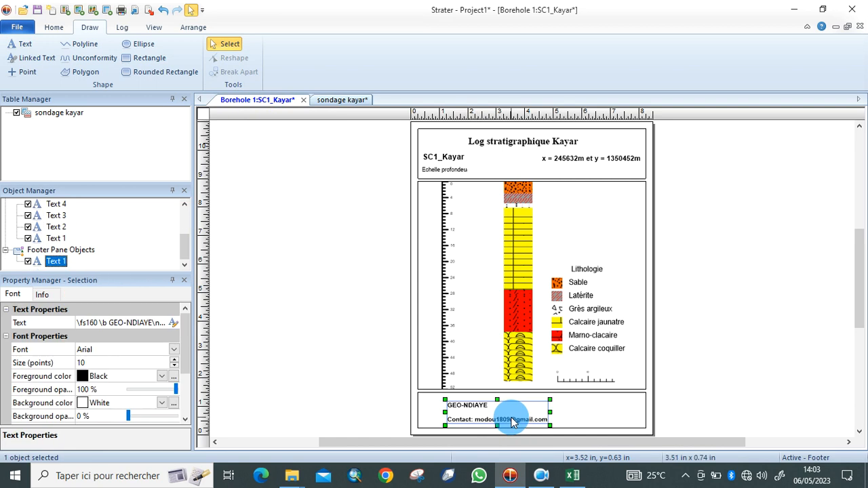
{"action": "left_click_drag", "start_coordinate": [512, 421], "coordinate": [480, 415]}
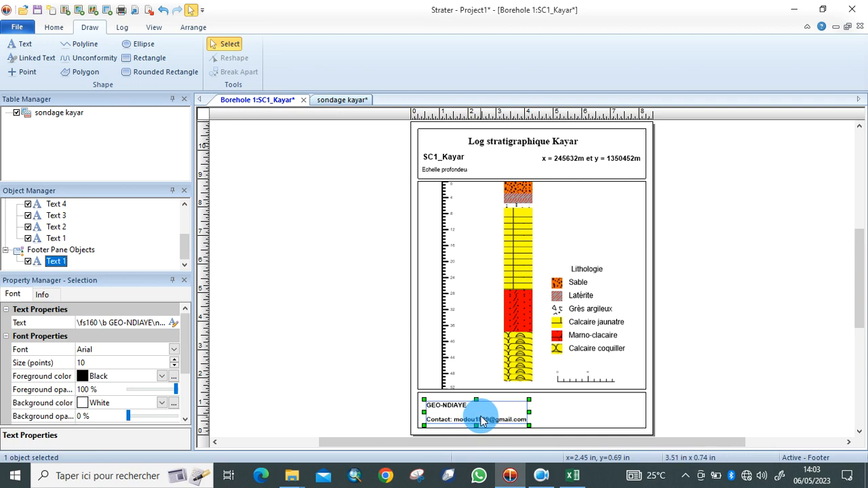
{"action": "left_click", "coordinate": [728, 348]}
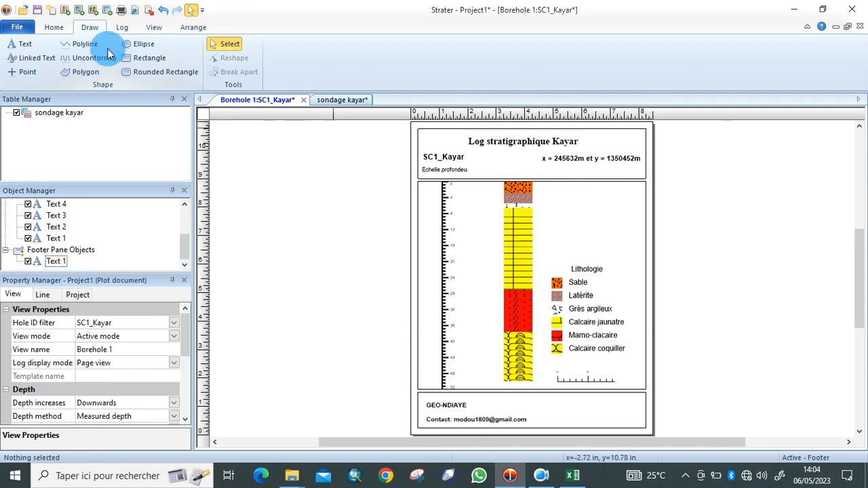
Import the logo image from the Kayar folder into the log.
{"action": "left_click", "coordinate": [16, 30]}
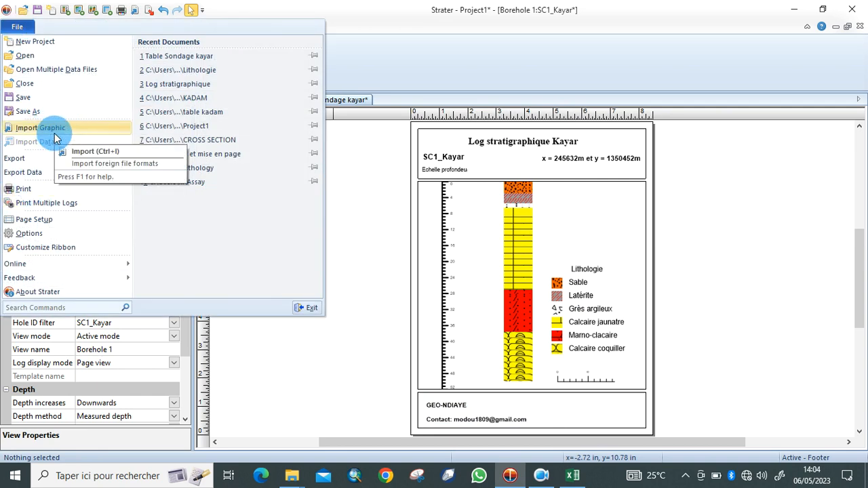
{"action": "left_click", "coordinate": [285, 10]}
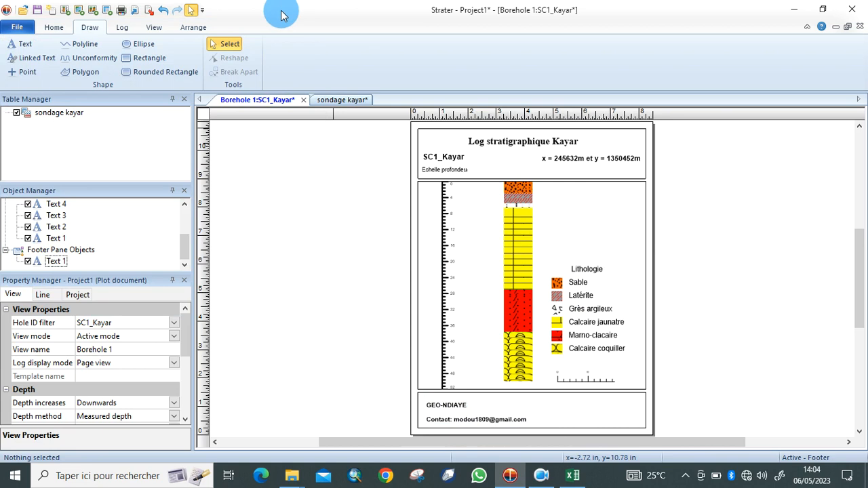
{"action": "left_click", "coordinate": [139, 12]}
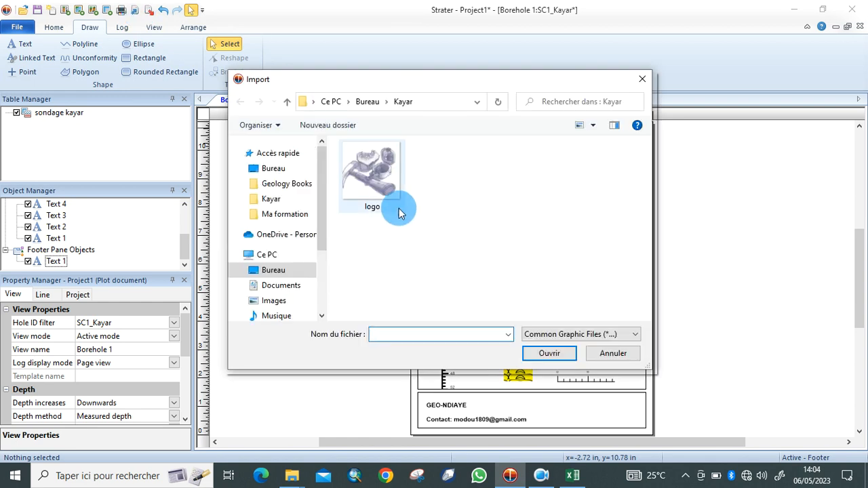
{"action": "left_click", "coordinate": [392, 175]}
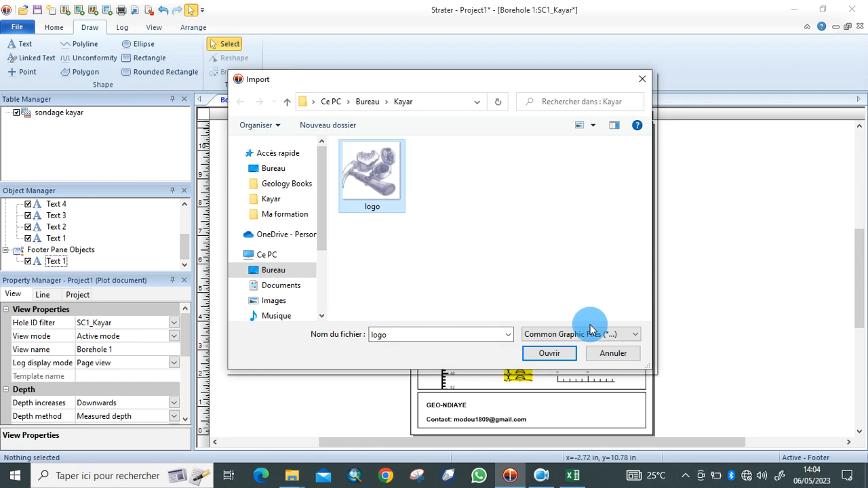
{"action": "left_click", "coordinate": [555, 354]}
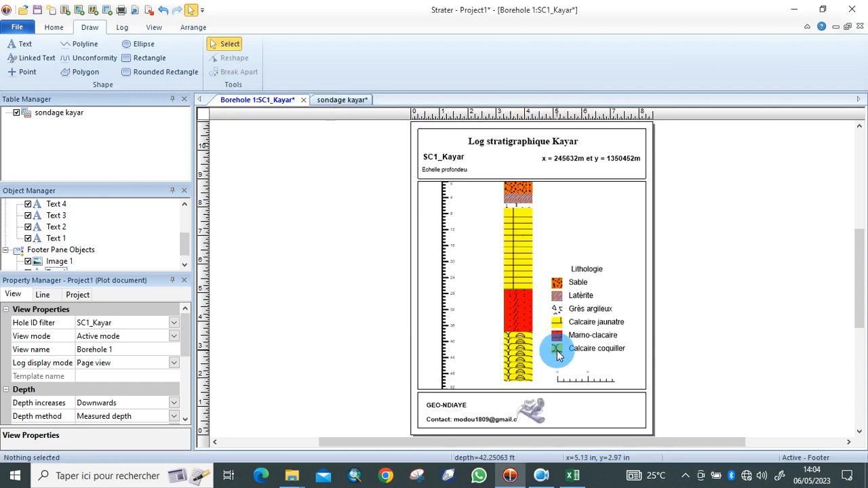
Move the logo to the right end of the footer, beside the contact text.
{"action": "left_click", "coordinate": [533, 413]}
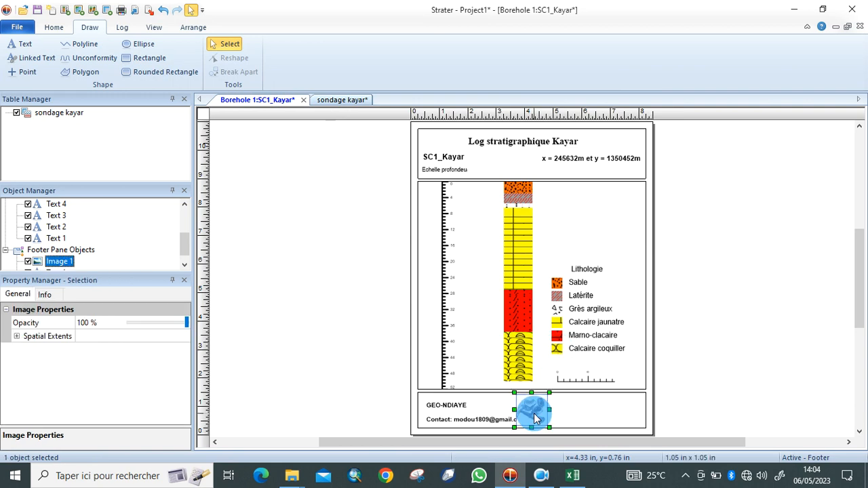
{"action": "left_click_drag", "start_coordinate": [549, 419], "coordinate": [630, 409]}
{"action": "left_click", "coordinate": [726, 360]}
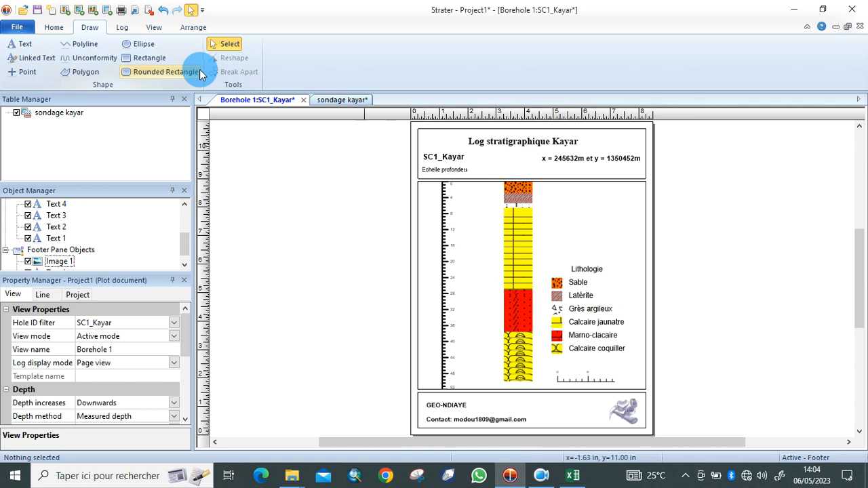
{"action": "left_click", "coordinate": [17, 27]}
Start exporting the log as a graphic and choose the PNG format.
{"action": "mouse_move", "coordinate": [36, 160]}
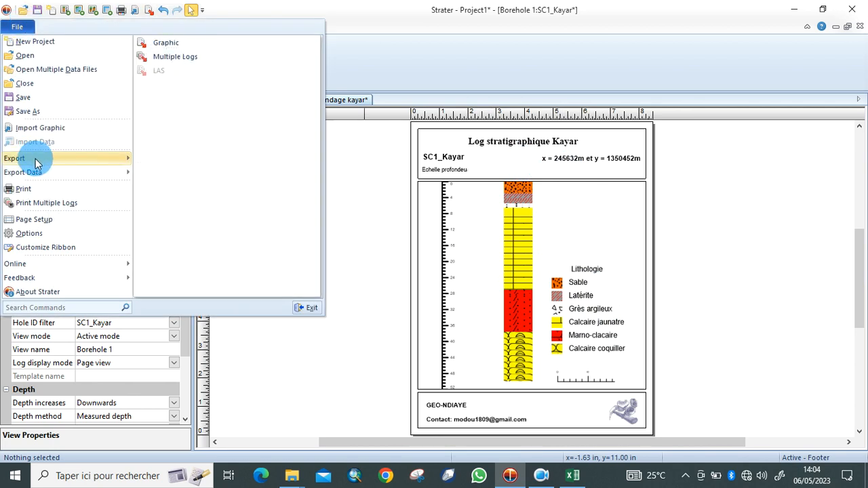
{"action": "left_click", "coordinate": [172, 46]}
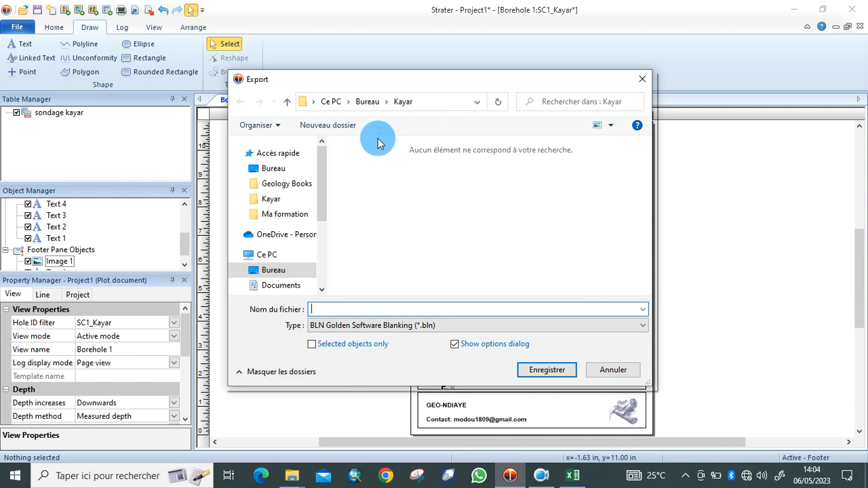
{"action": "left_click", "coordinate": [294, 269]}
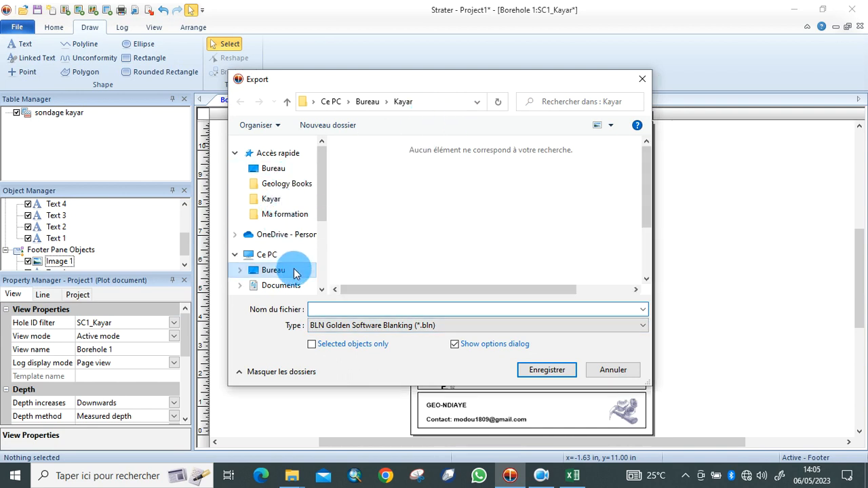
{"action": "left_click", "coordinate": [643, 326]}
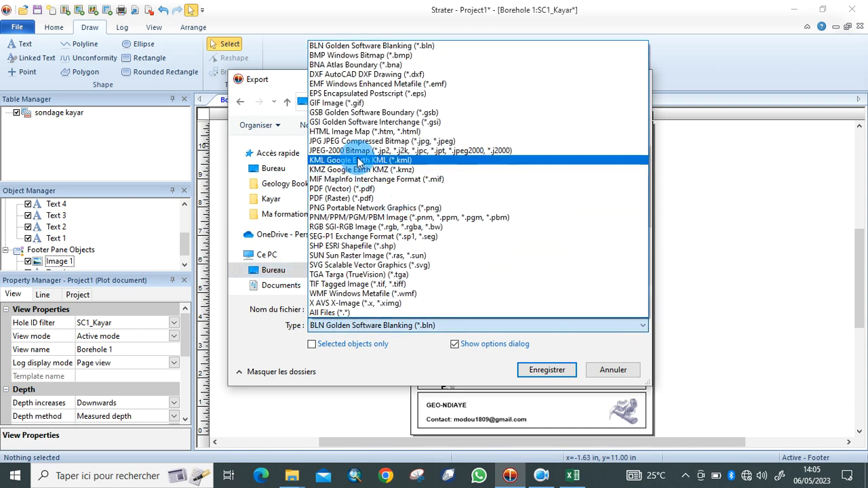
{"action": "left_click", "coordinate": [357, 208]}
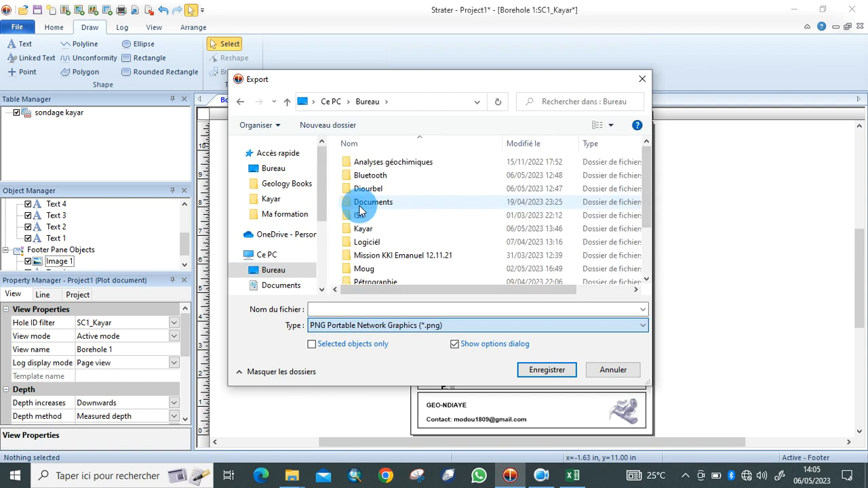
Name the export kayar inside the Kayar folder to reach its 5600 × 7350 pixel options.
{"action": "left_click", "coordinate": [448, 306]}
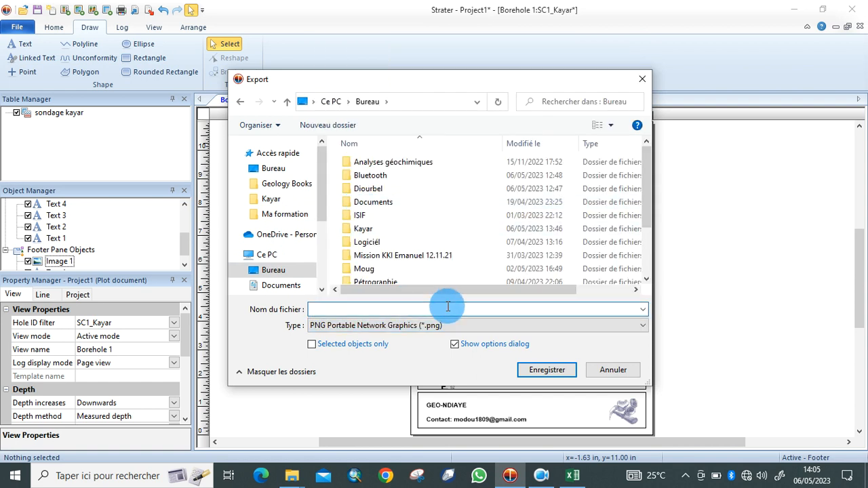
{"action": "type", "text": "Kaya"}
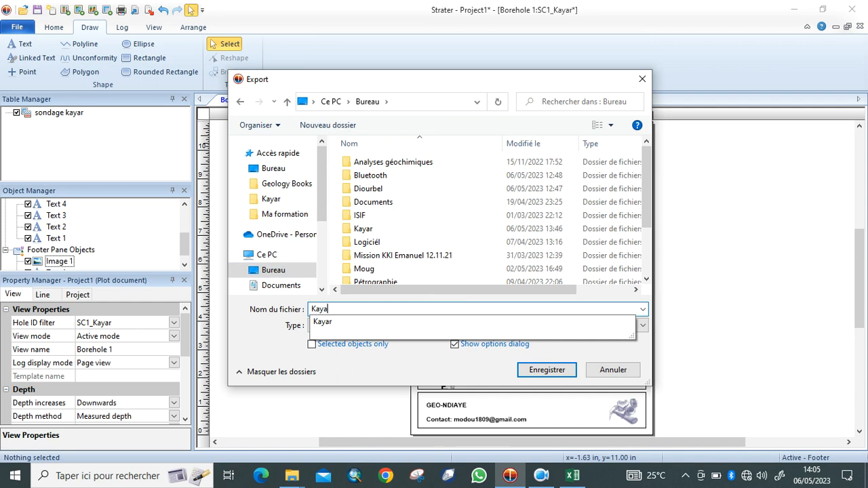
{"action": "type", "text": "r"}
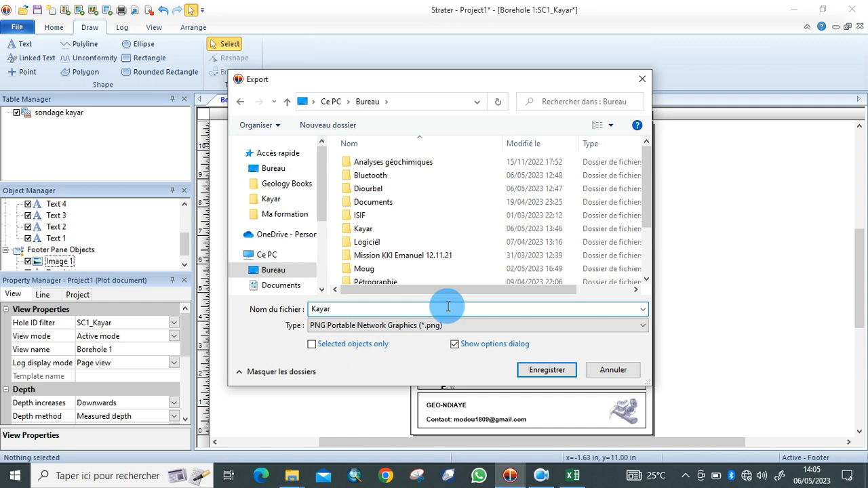
{"action": "left_click", "coordinate": [539, 370]}
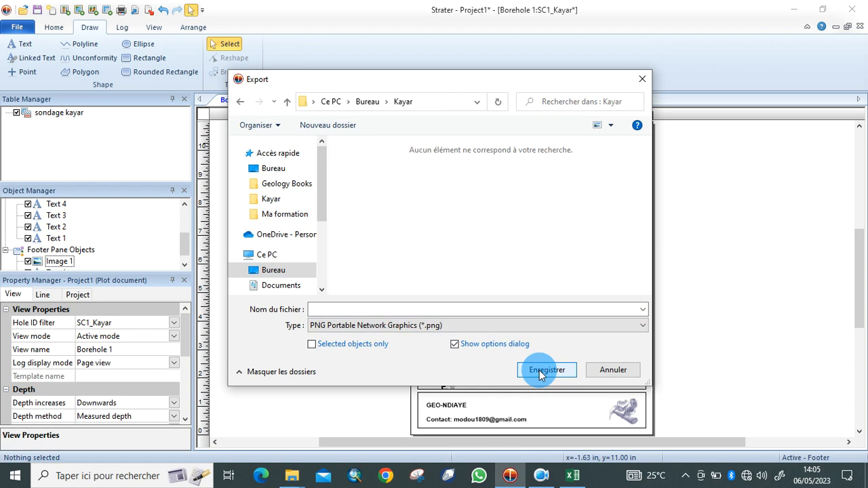
{"action": "left_click", "coordinate": [528, 310]}
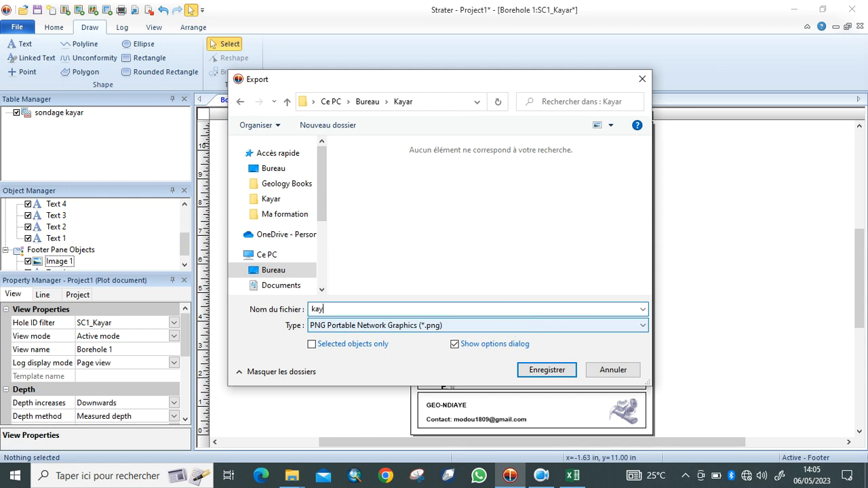
{"action": "left_click", "coordinate": [550, 371]}
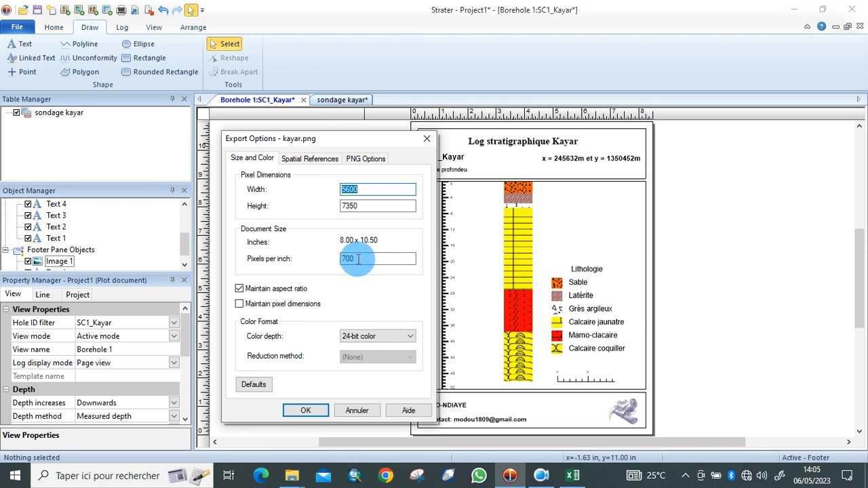
Confirm the export size to write kayar.png, then switch to and minimize the Kayar folder window.
{"action": "left_click", "coordinate": [316, 409]}
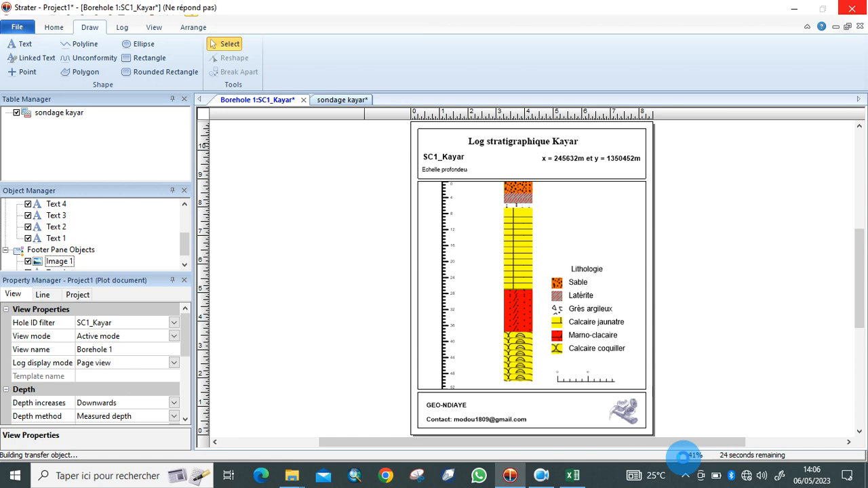
{"action": "key", "text": "alt+Tab"}
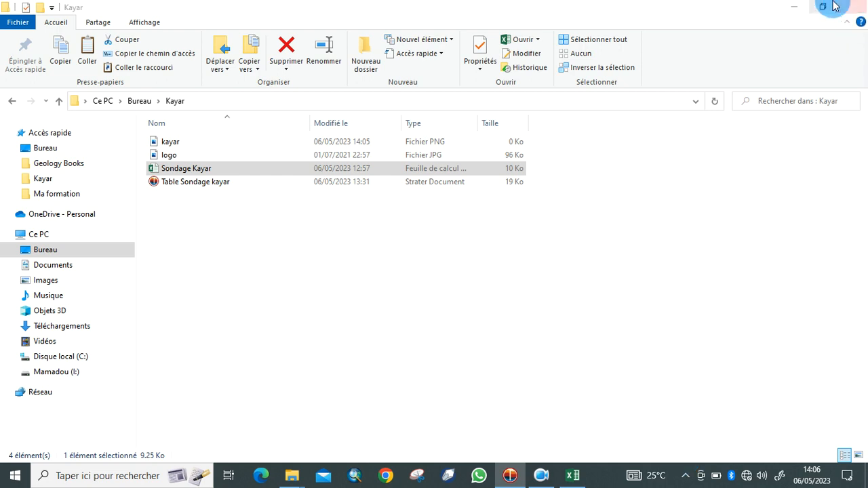
{"action": "left_click", "coordinate": [792, 7]}
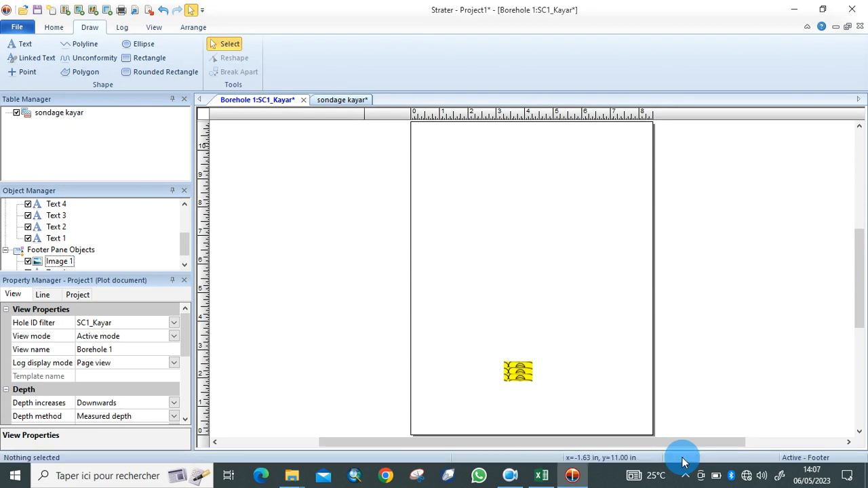
Minimize Strater, open the Kayar folder from the desktop, and open the exported kayar.png.
{"action": "left_click", "coordinate": [799, 15]}
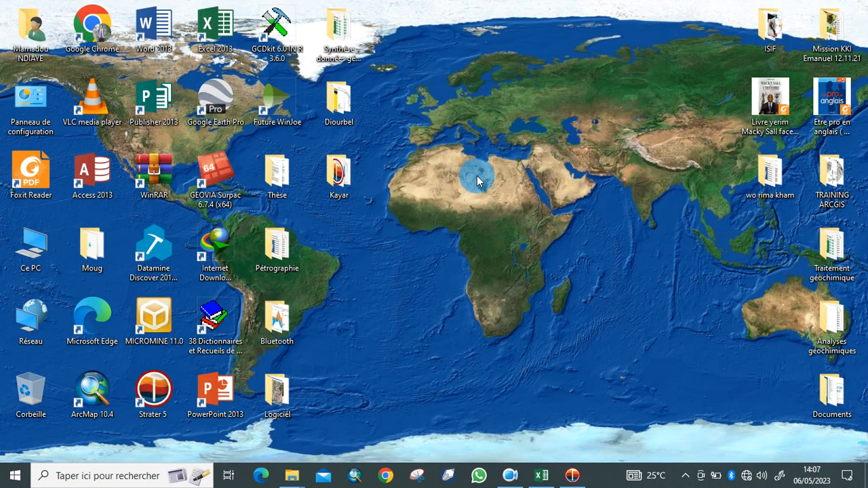
{"action": "left_click", "coordinate": [339, 178]}
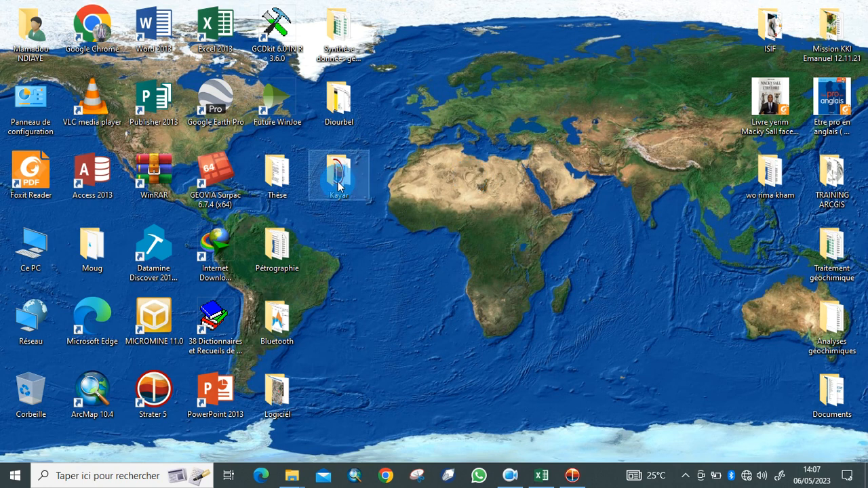
{"action": "double_click", "coordinate": [338, 181]}
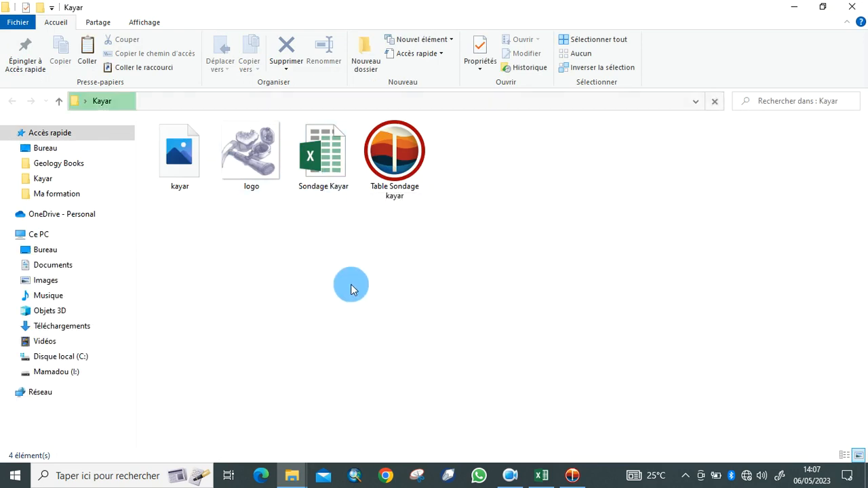
{"action": "left_click", "coordinate": [179, 175]}
{"action": "double_click", "coordinate": [178, 175]}
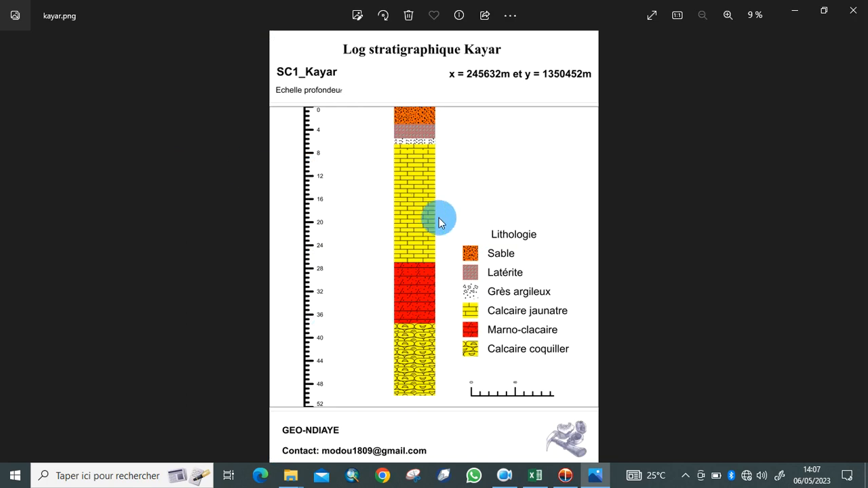
Zoom into kayar.png and pan over the title, red layer, legend, scale bar and footer, then zoom out.
{"action": "scroll", "coordinate": [475, 217], "scroll_direction": "up", "scroll_amount": 3}
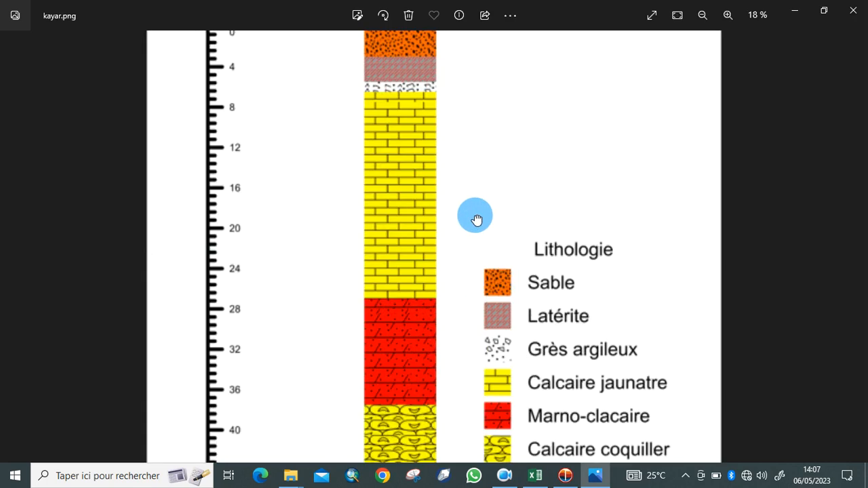
{"action": "left_click_drag", "start_coordinate": [399, 197], "coordinate": [403, 339]}
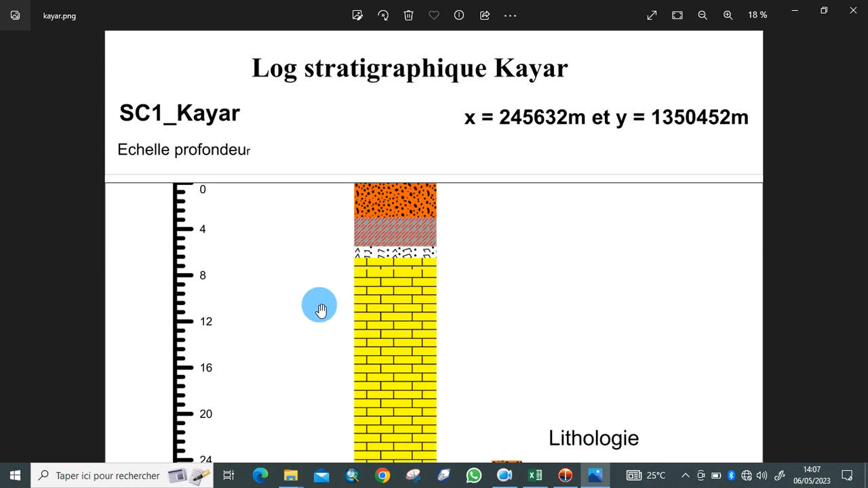
{"action": "left_click_drag", "start_coordinate": [364, 223], "coordinate": [413, 186]}
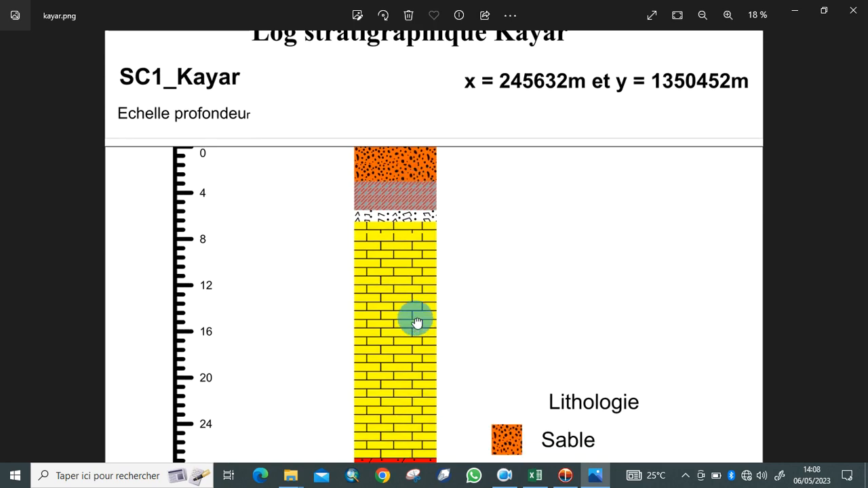
{"action": "left_click_drag", "start_coordinate": [413, 319], "coordinate": [384, 148]}
{"action": "left_click_drag", "start_coordinate": [422, 332], "coordinate": [407, 124]}
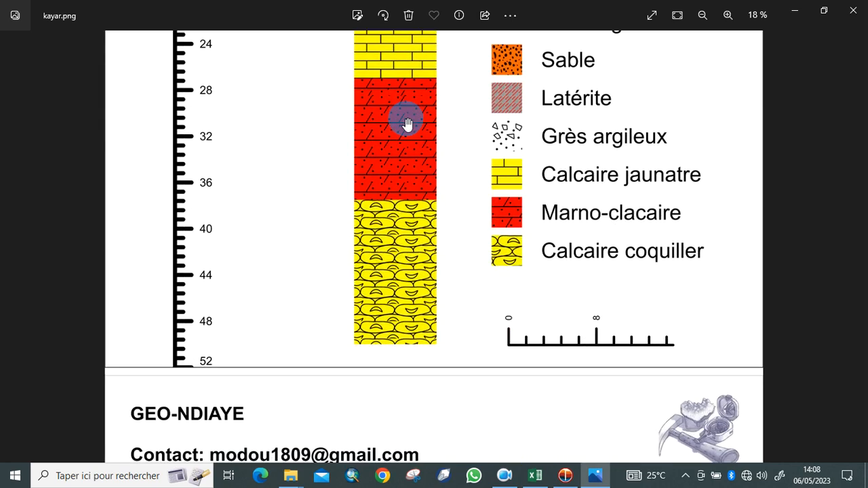
{"action": "left_click_drag", "start_coordinate": [594, 157], "coordinate": [592, 204]}
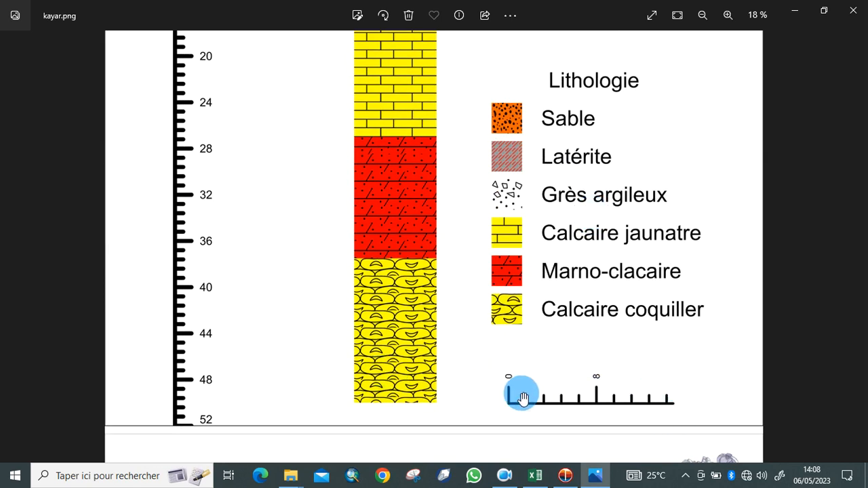
{"action": "left_click_drag", "start_coordinate": [594, 354], "coordinate": [668, 370]}
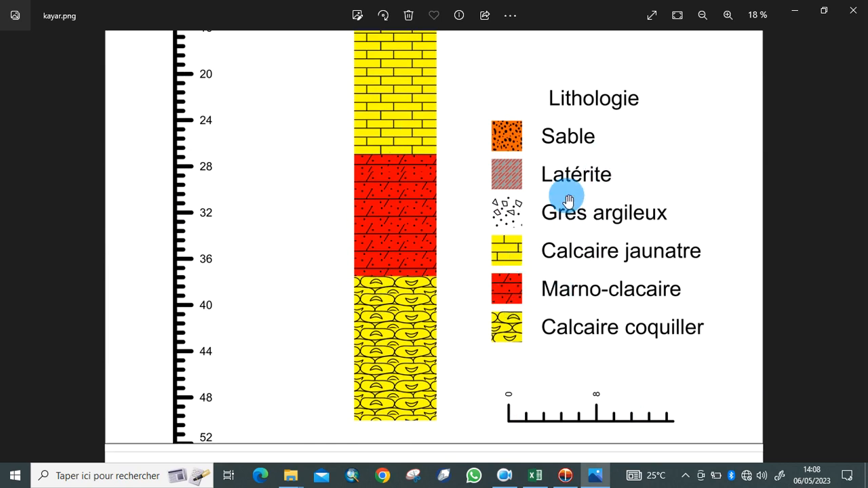
{"action": "scroll", "coordinate": [568, 201], "scroll_direction": "down", "scroll_amount": 3}
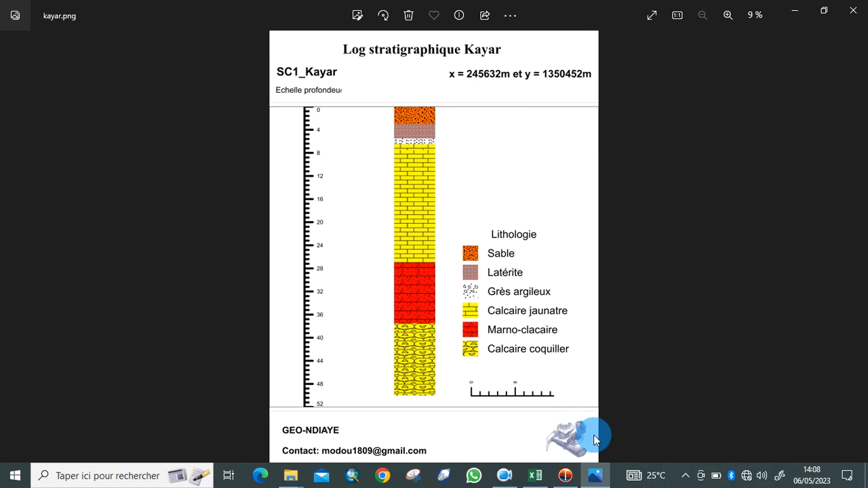
Save the project via File > Save As, replacing Project1 with 'Log satri kayar' in the Kayar folder.
{"action": "left_click", "coordinate": [573, 478]}
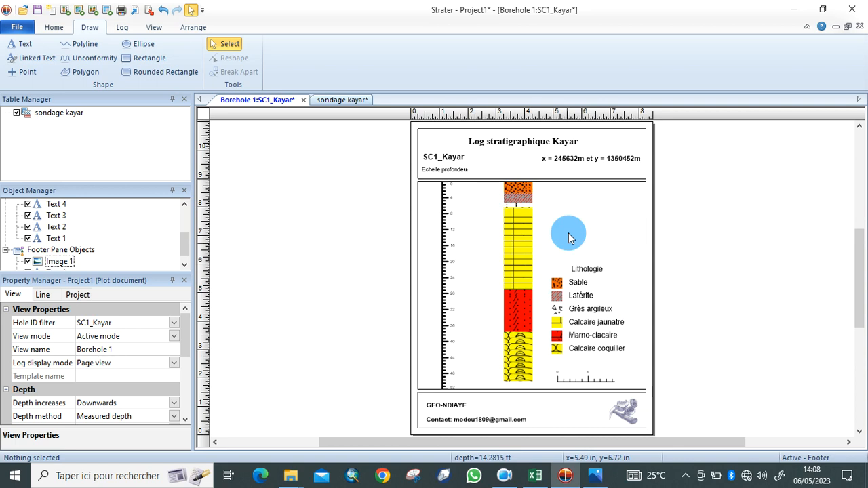
{"action": "left_click", "coordinate": [17, 28]}
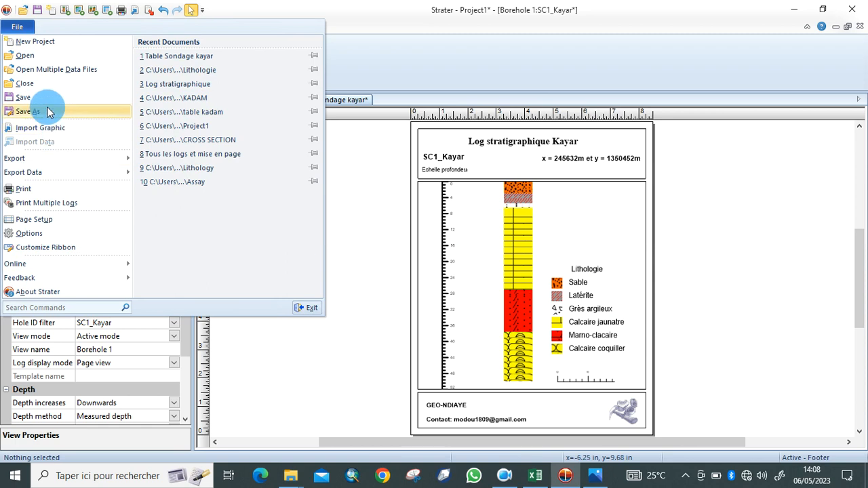
{"action": "left_click", "coordinate": [47, 107]}
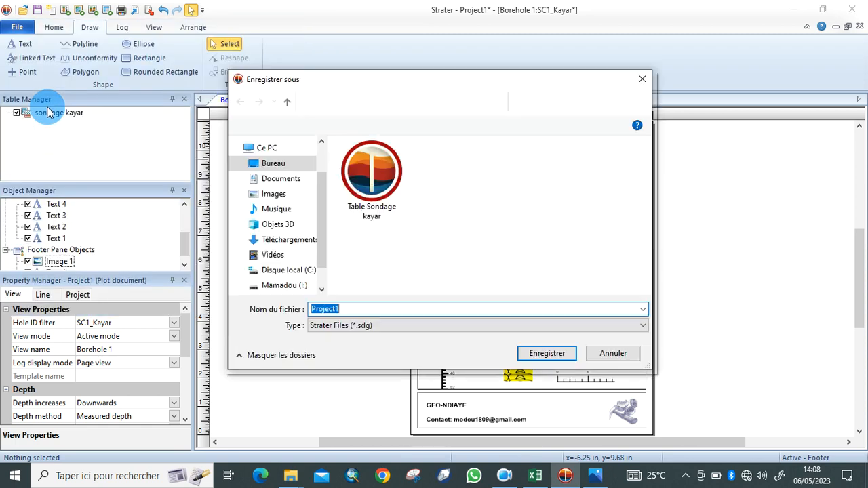
{"action": "key", "text": "BackSpace"}
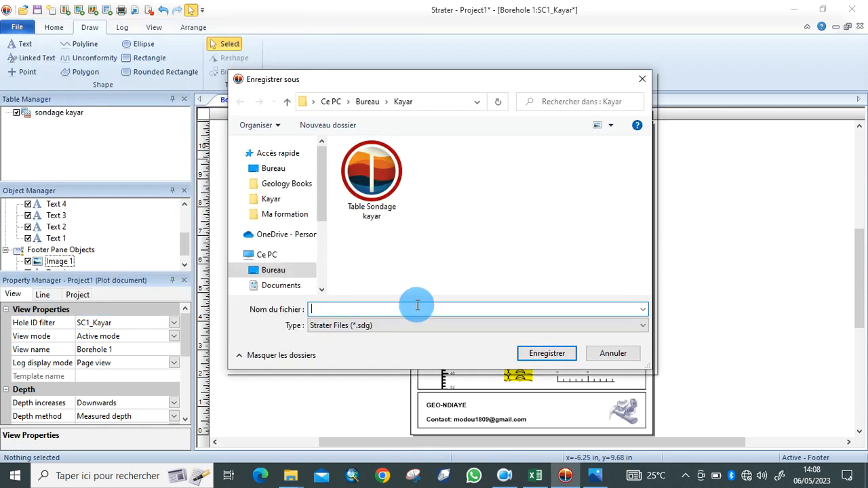
{"action": "type", "text": "Log"}
{"action": "left_click", "coordinate": [417, 305]}
{"action": "type", "text": "satri k"}
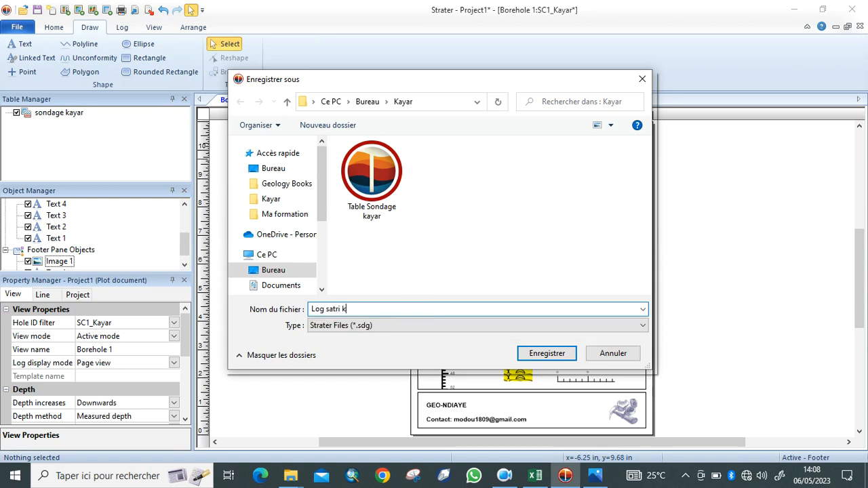
{"action": "type", "text": "ayar"}
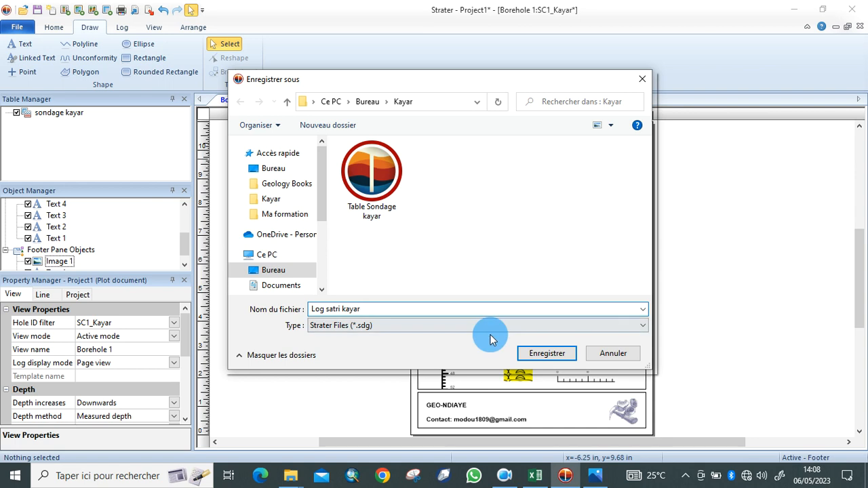
{"action": "left_click", "coordinate": [560, 363]}
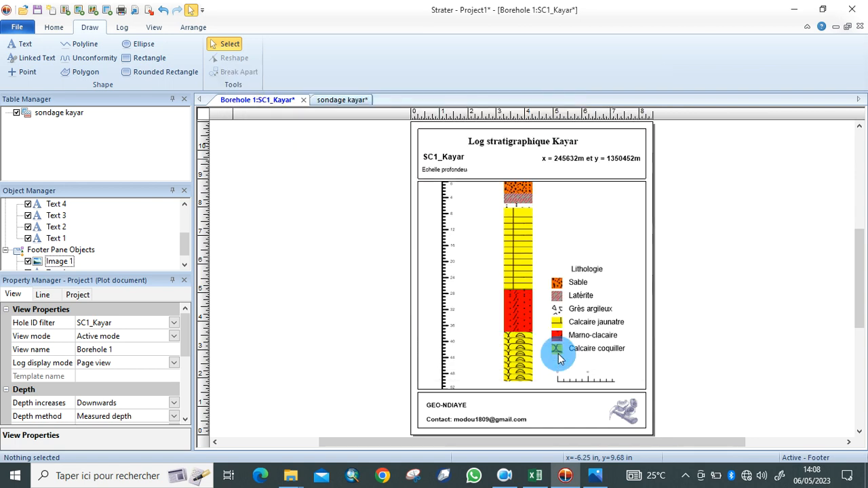